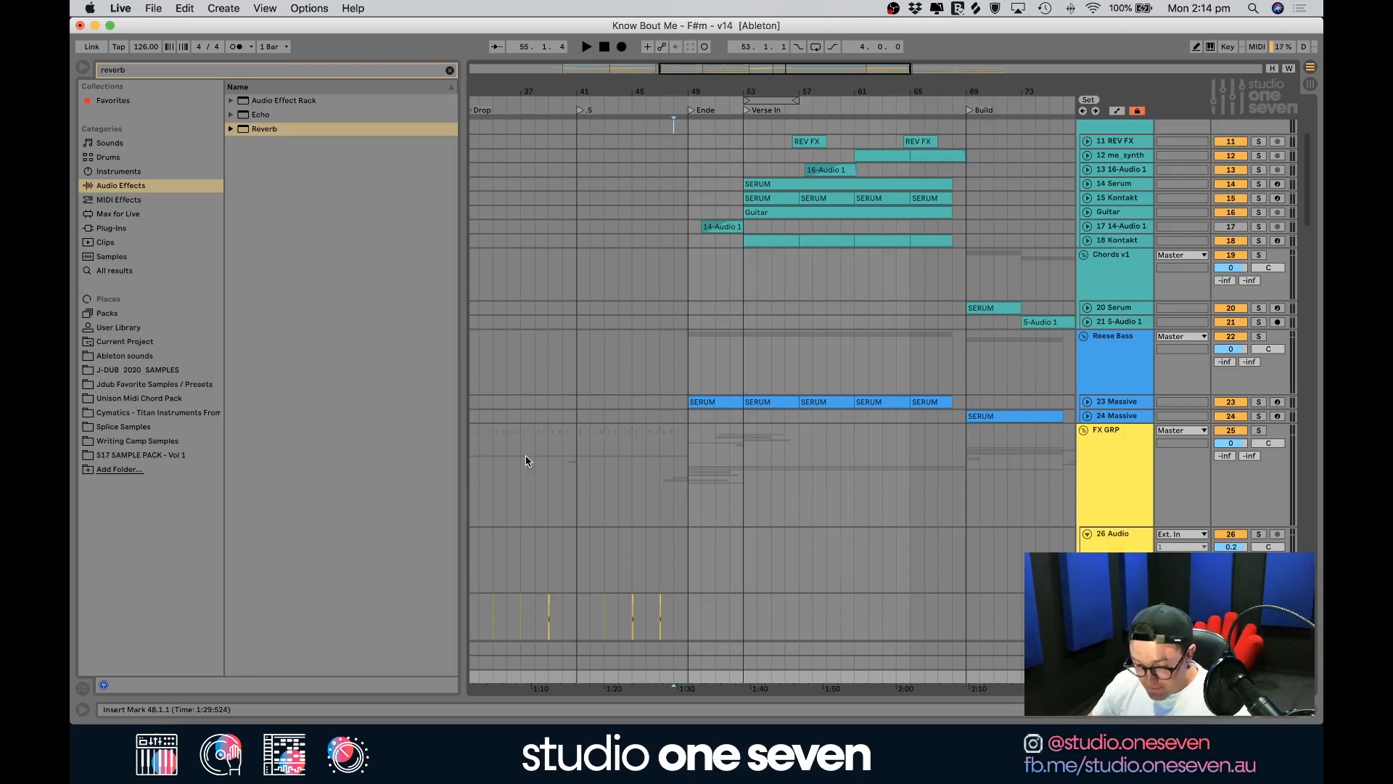
Play back the transition from the Ende section into Verse In, including a second listen from bar 52
key(space)
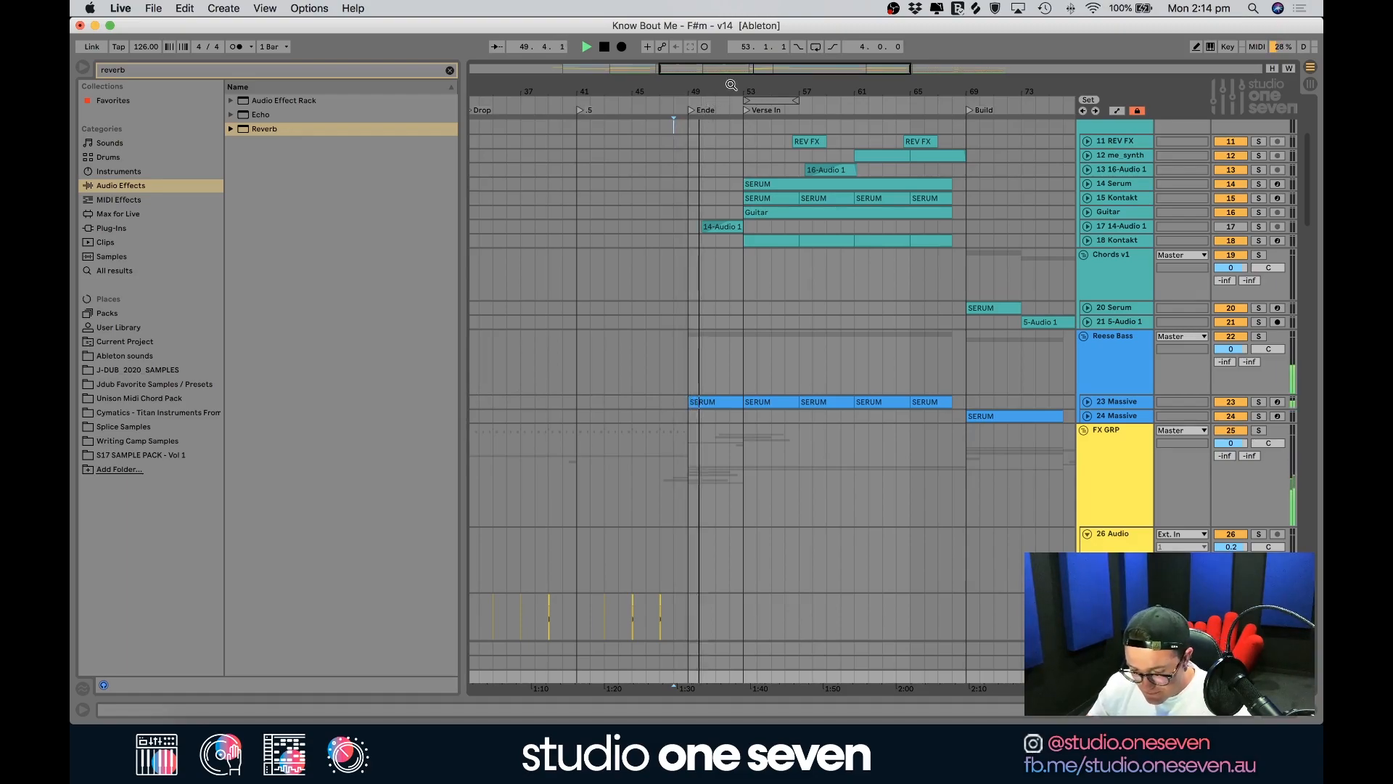
drag(741, 92, 709, 84)
scroll(776, 261, down, 7)
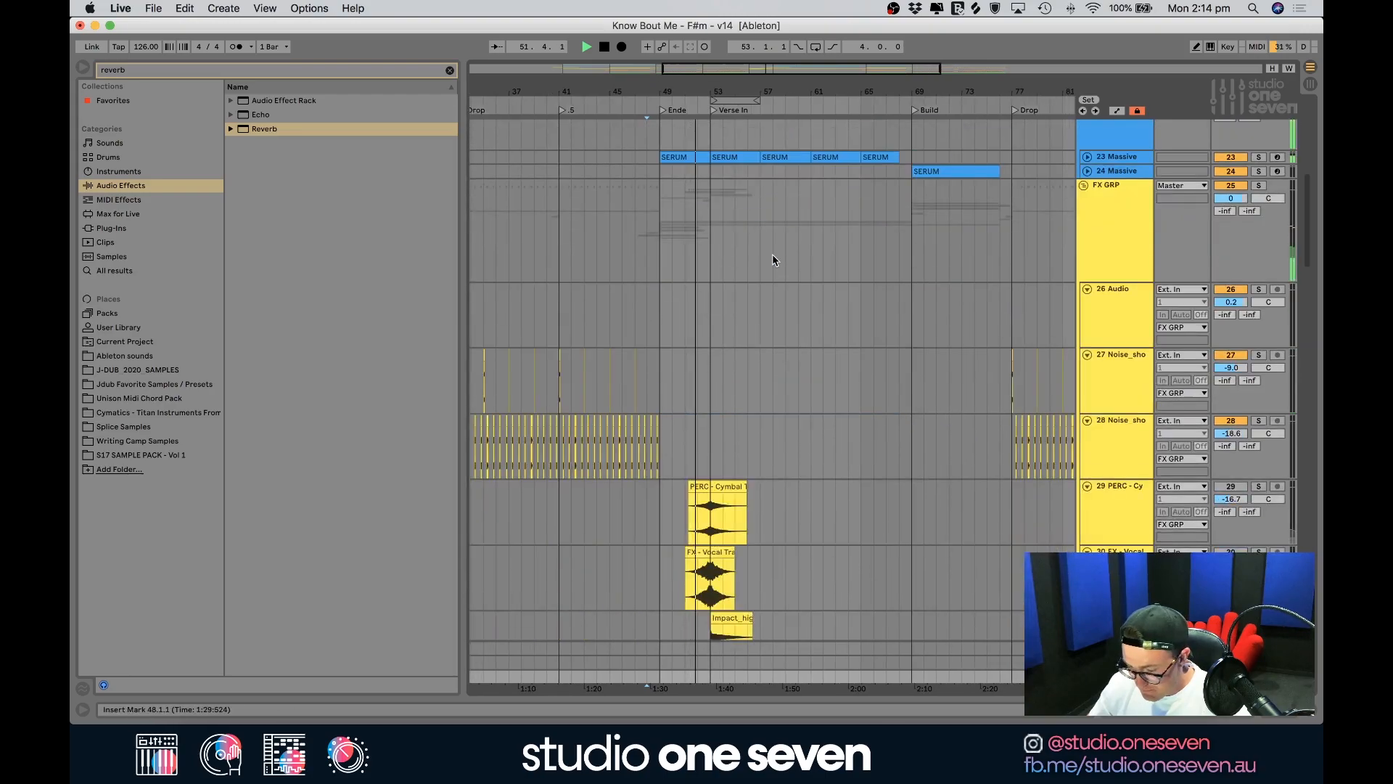
scroll(773, 254, up, 7)
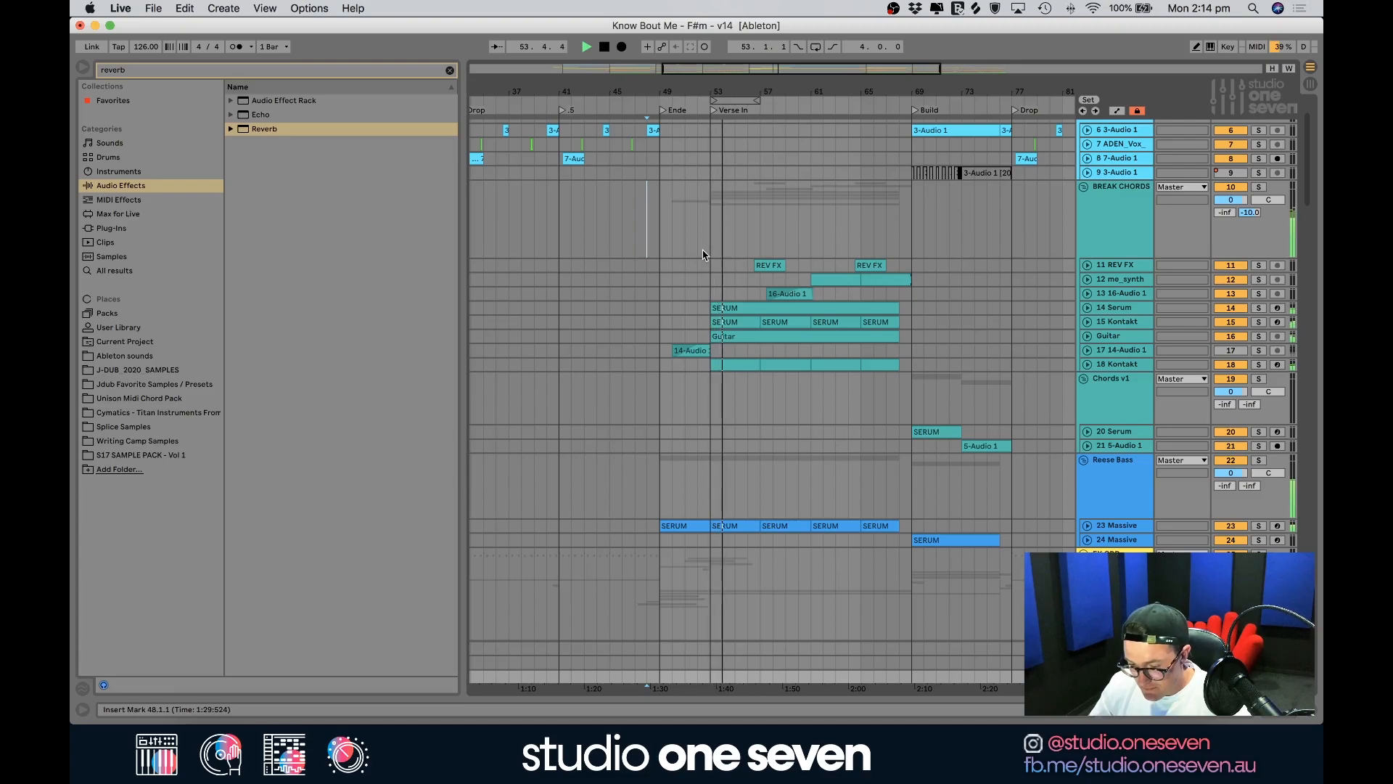
key(space)
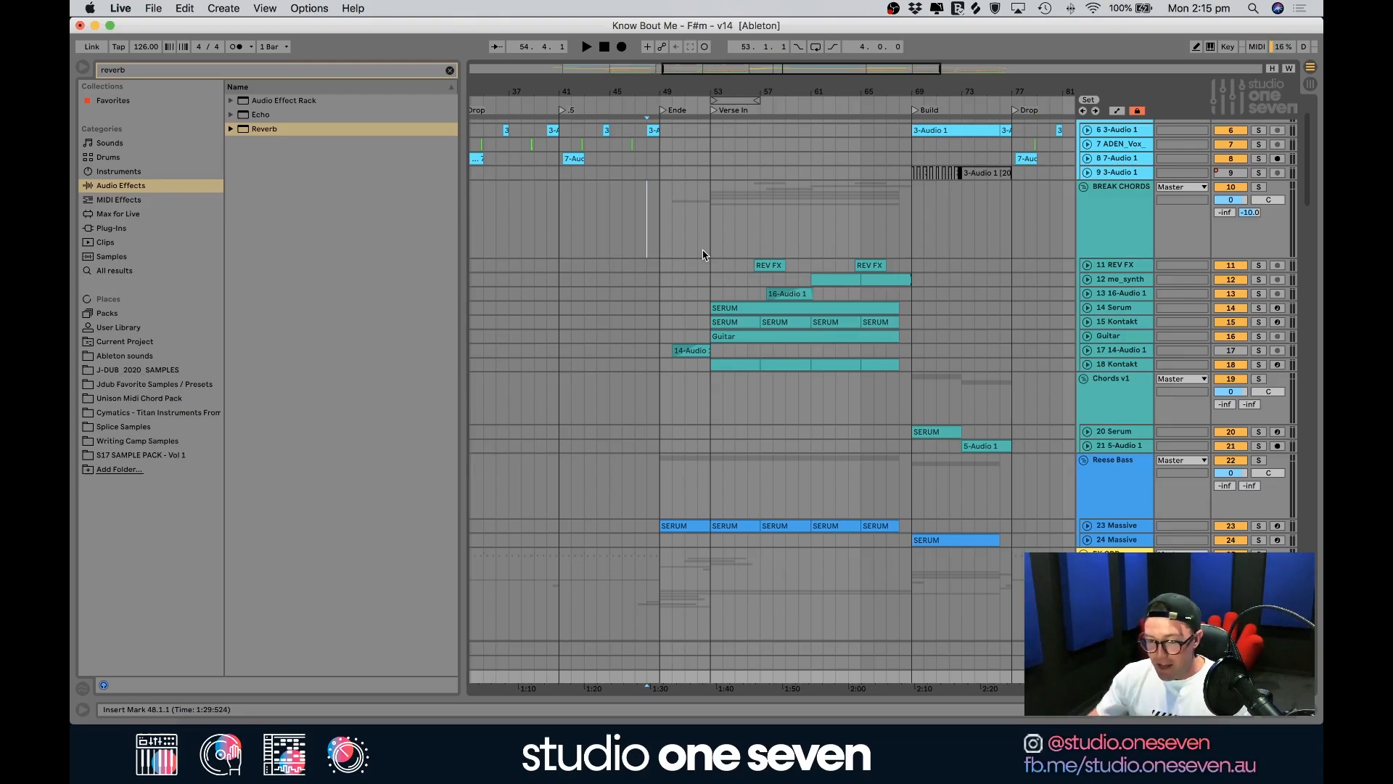
click(701, 255)
key(space)
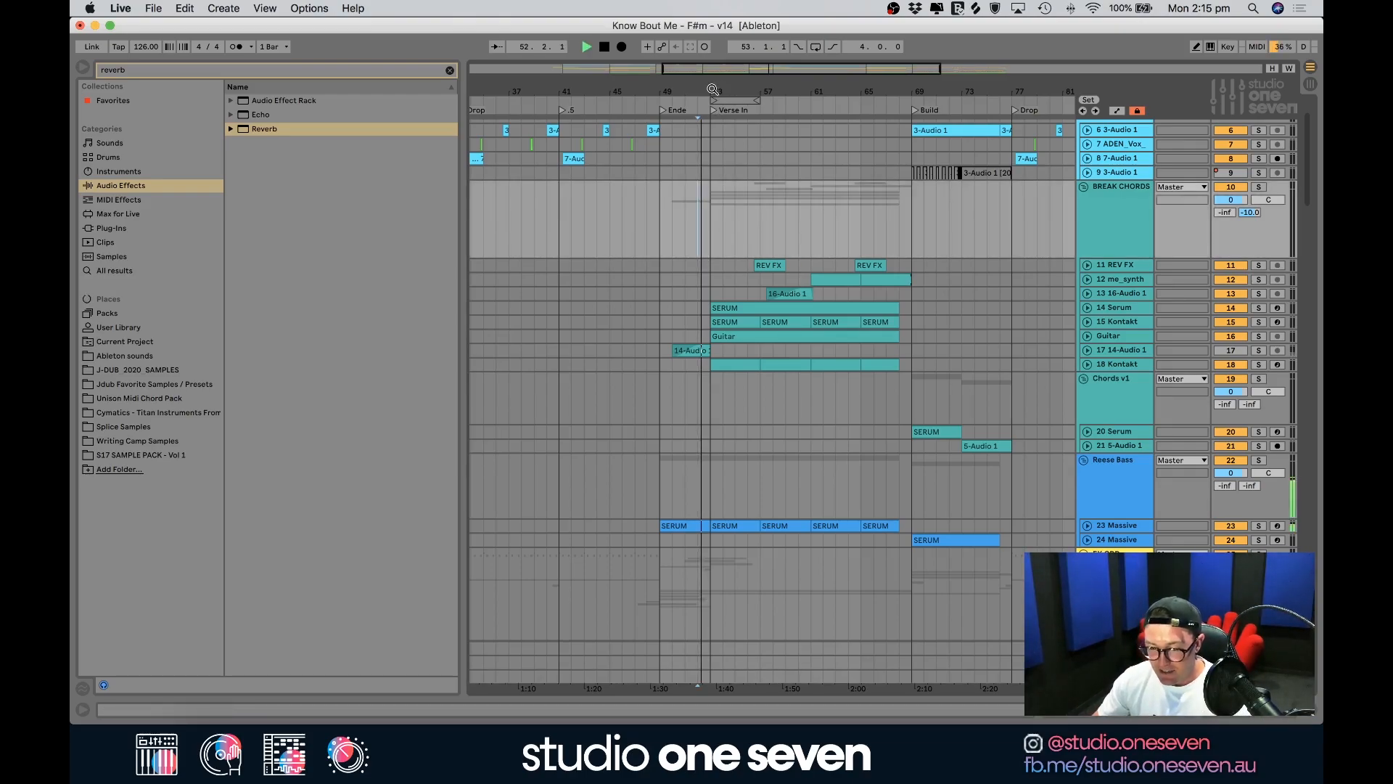
key(space)
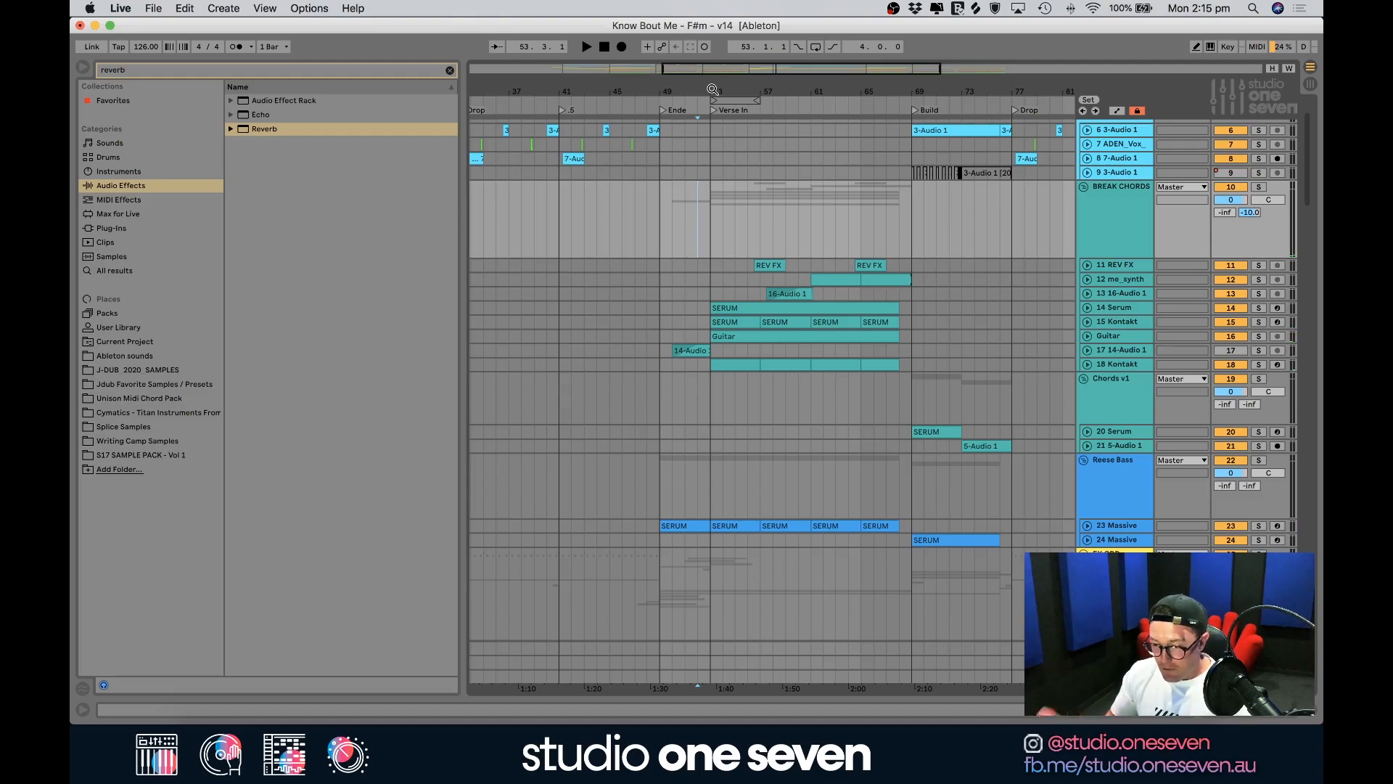
Unfold the 18 Kontakt track and audition it soloed from the start of Verse In at bar 53
click(1087, 365)
drag(715, 89, 755, 454)
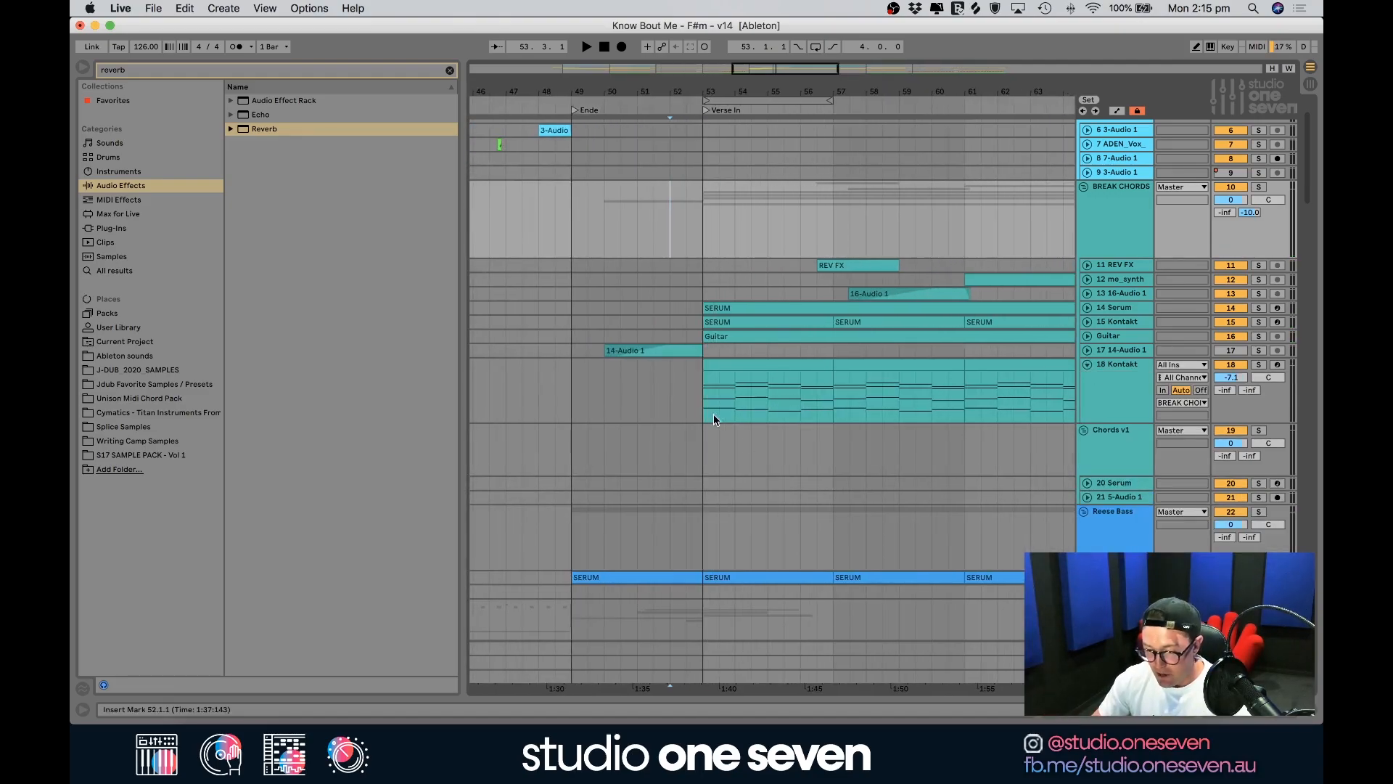
click(710, 411)
click(1261, 367)
key(space)
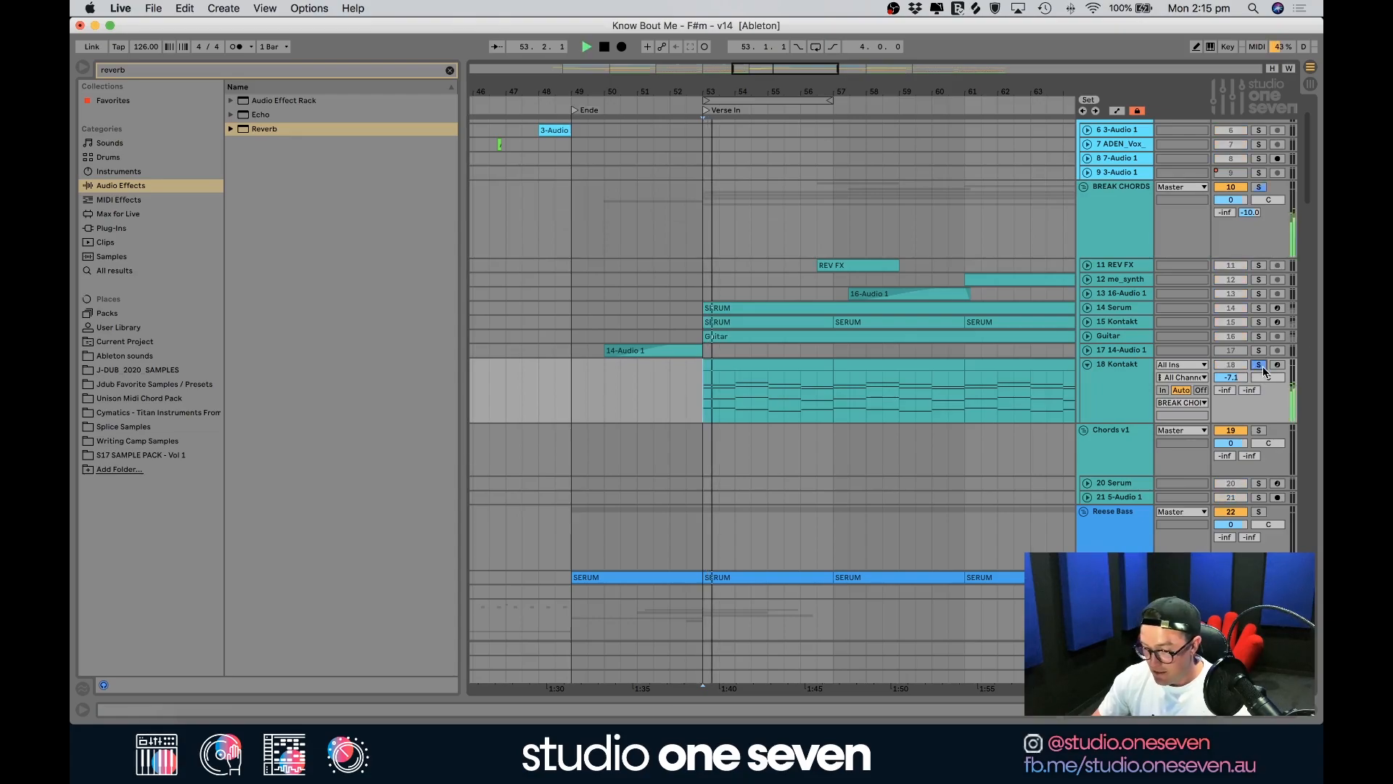
click(1261, 367)
key(space)
Copy the first two beats of the 18 Kontakt clip at bar 53 and paste them onto the same track at bar 113
drag(697, 90, 608, 406)
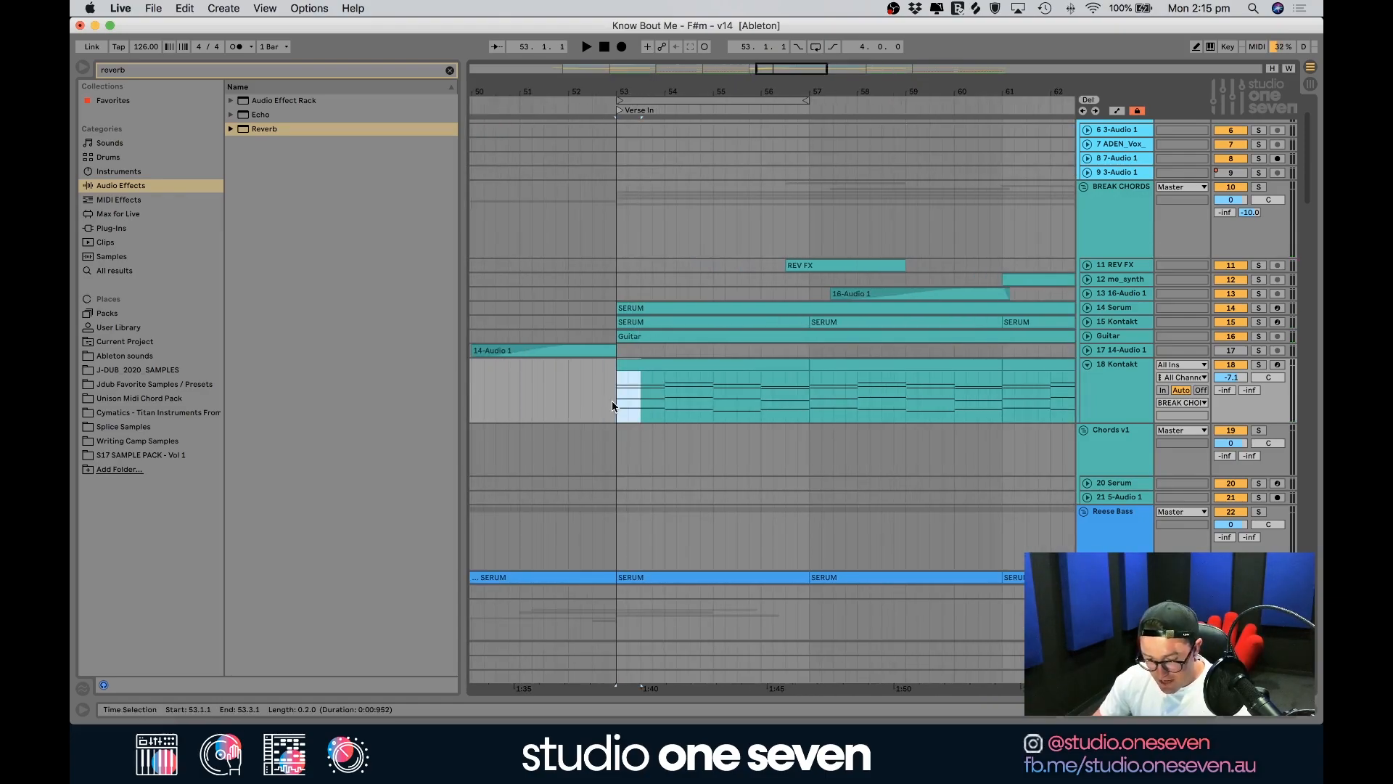
key(super+c)
drag(929, 91, 927, 36)
click(967, 389)
key(super+v)
drag(993, 97, 920, 358)
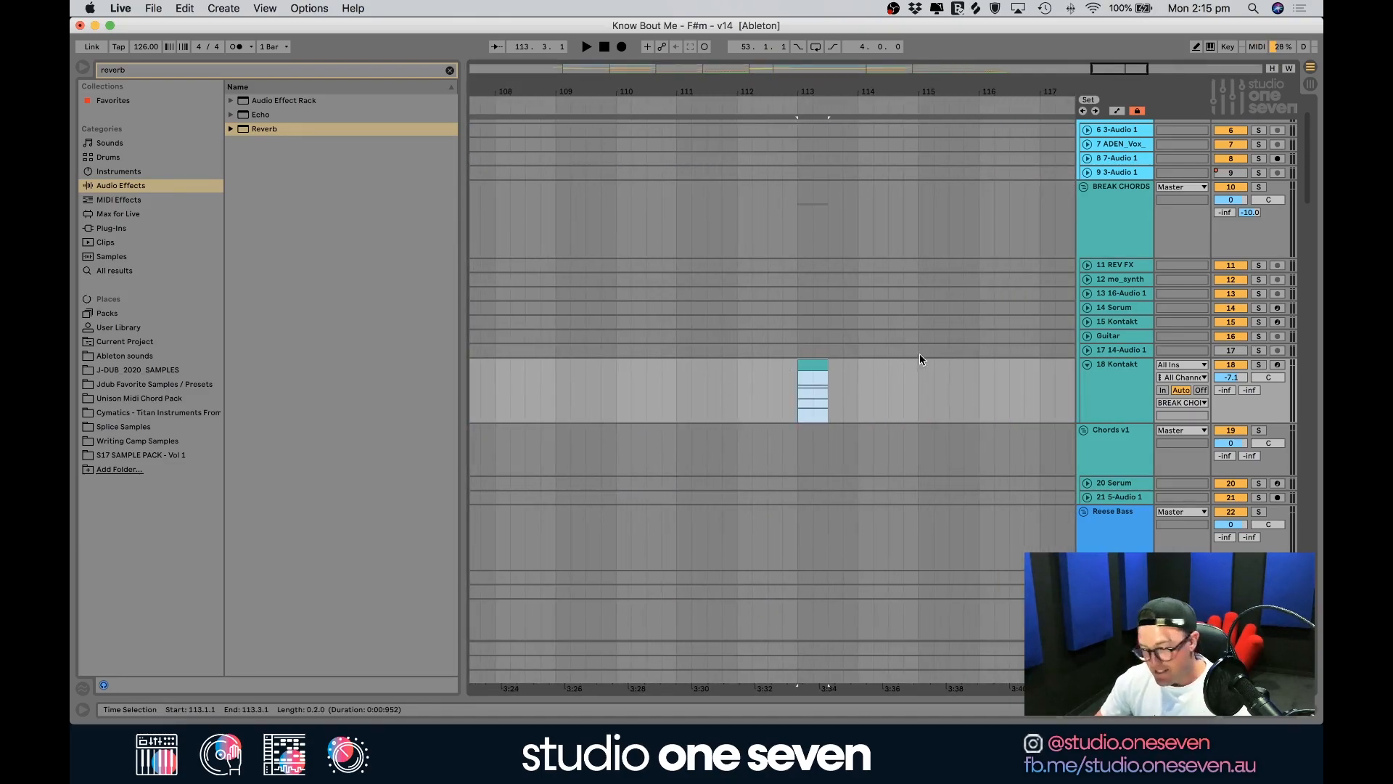
click(795, 398)
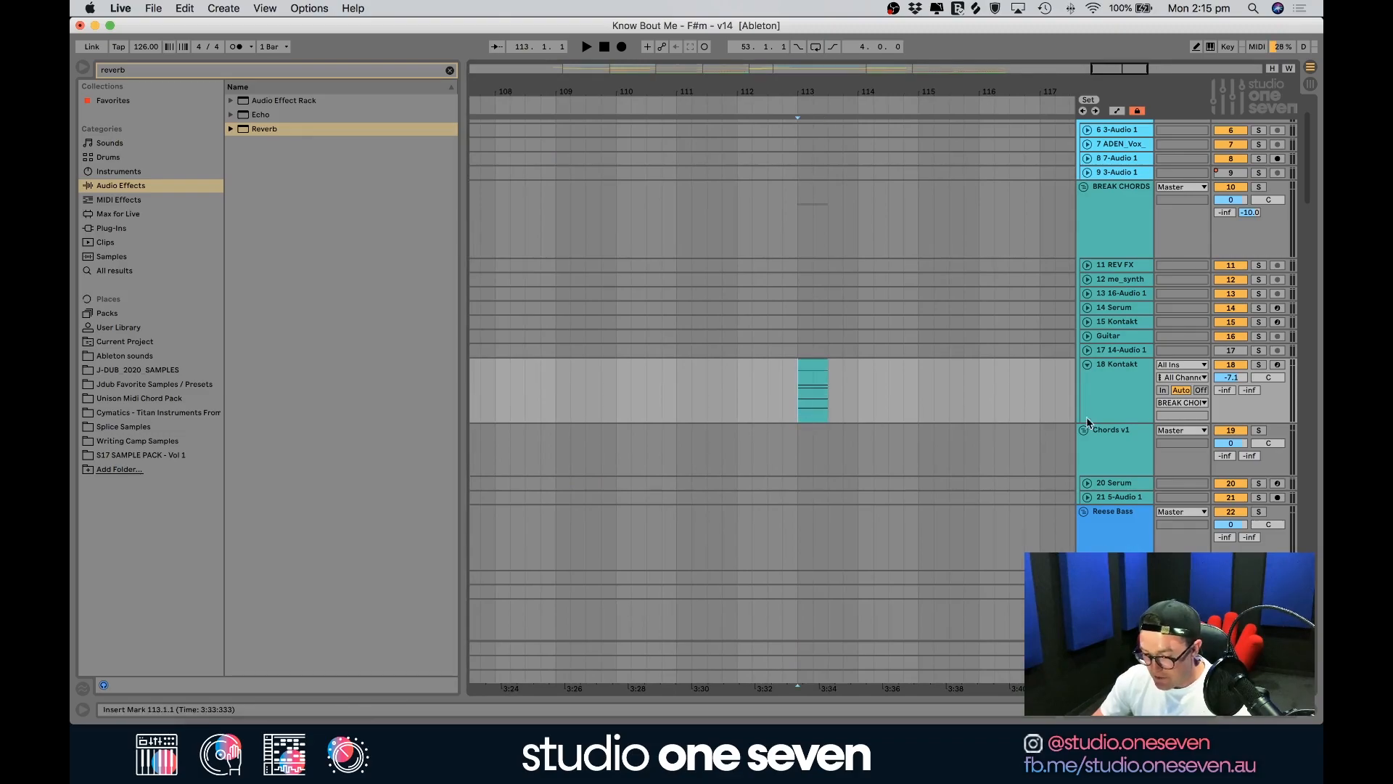
Add the Reverb effect to the end of the 18 Kontakt device chain and set its Dry/Wet to 18%
click(1110, 384)
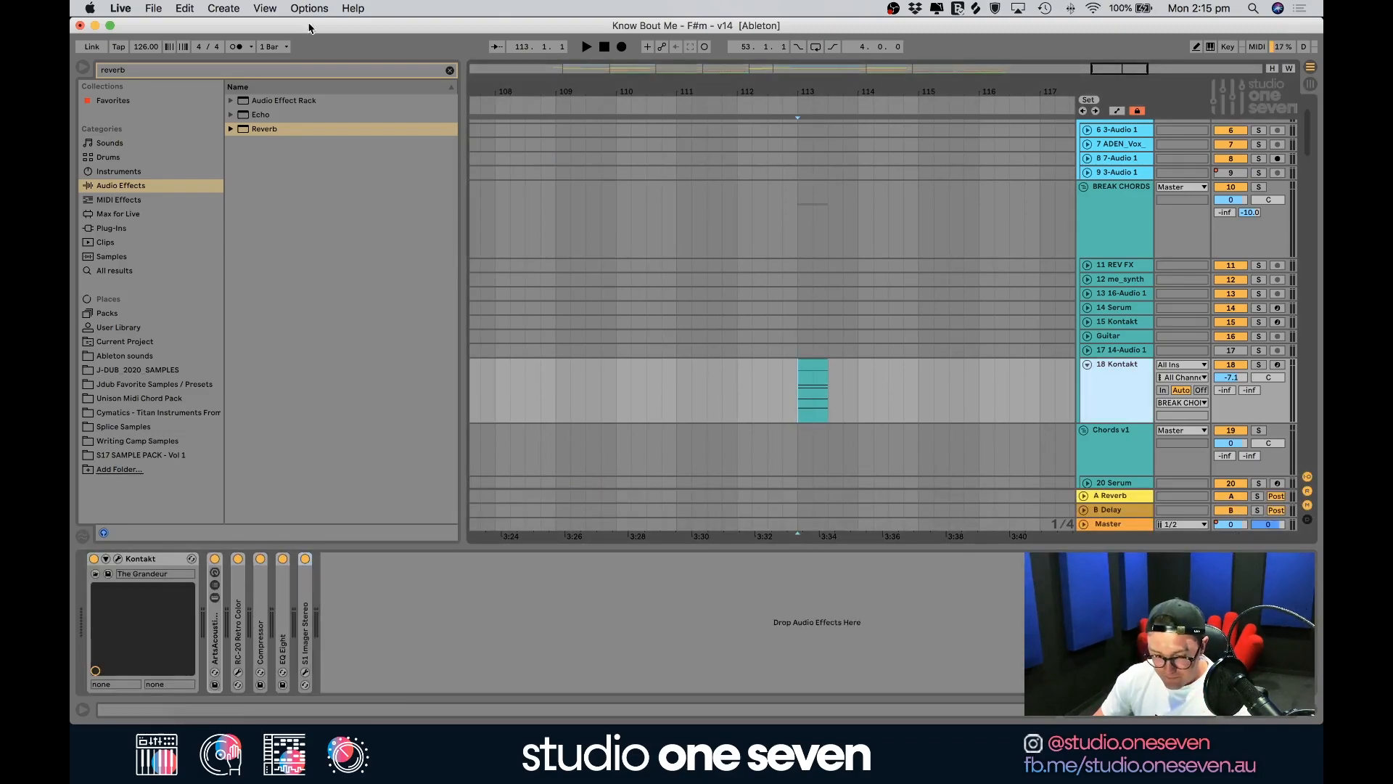
double_click(267, 134)
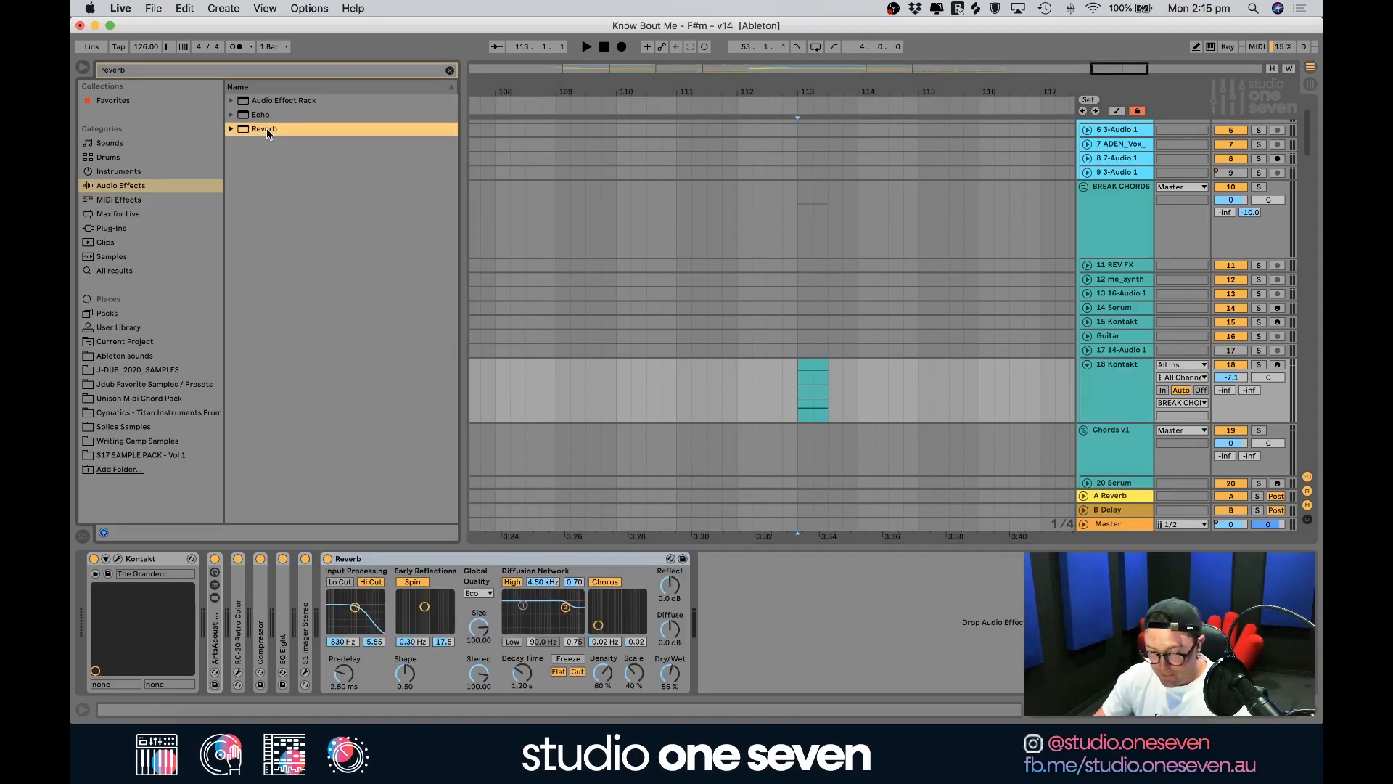
drag(670, 673, 670, 707)
Show automation and draw a Reverb Dry/Wet ramp on 18 Kontakt from 0% at bar 113 to about 58% near the clip's end
drag(839, 90, 721, 158)
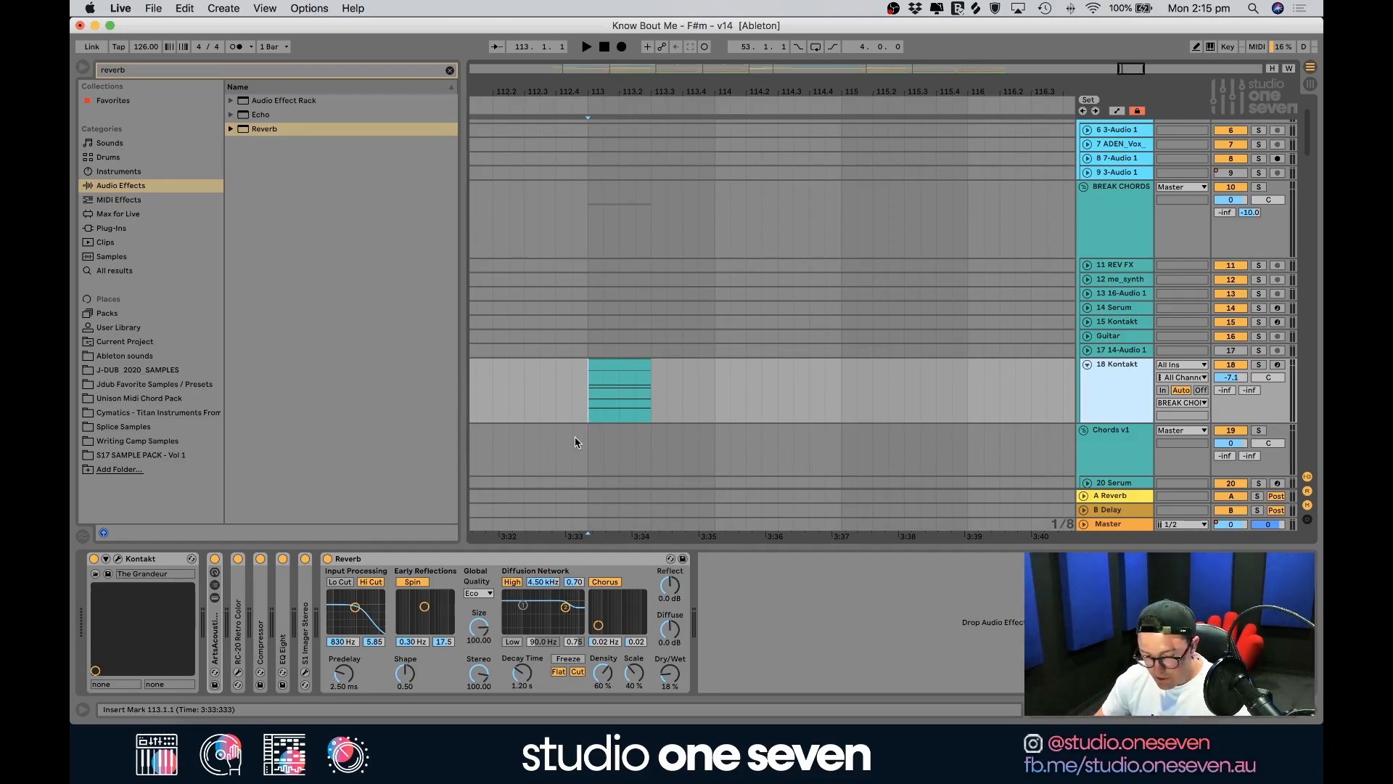
key(a)
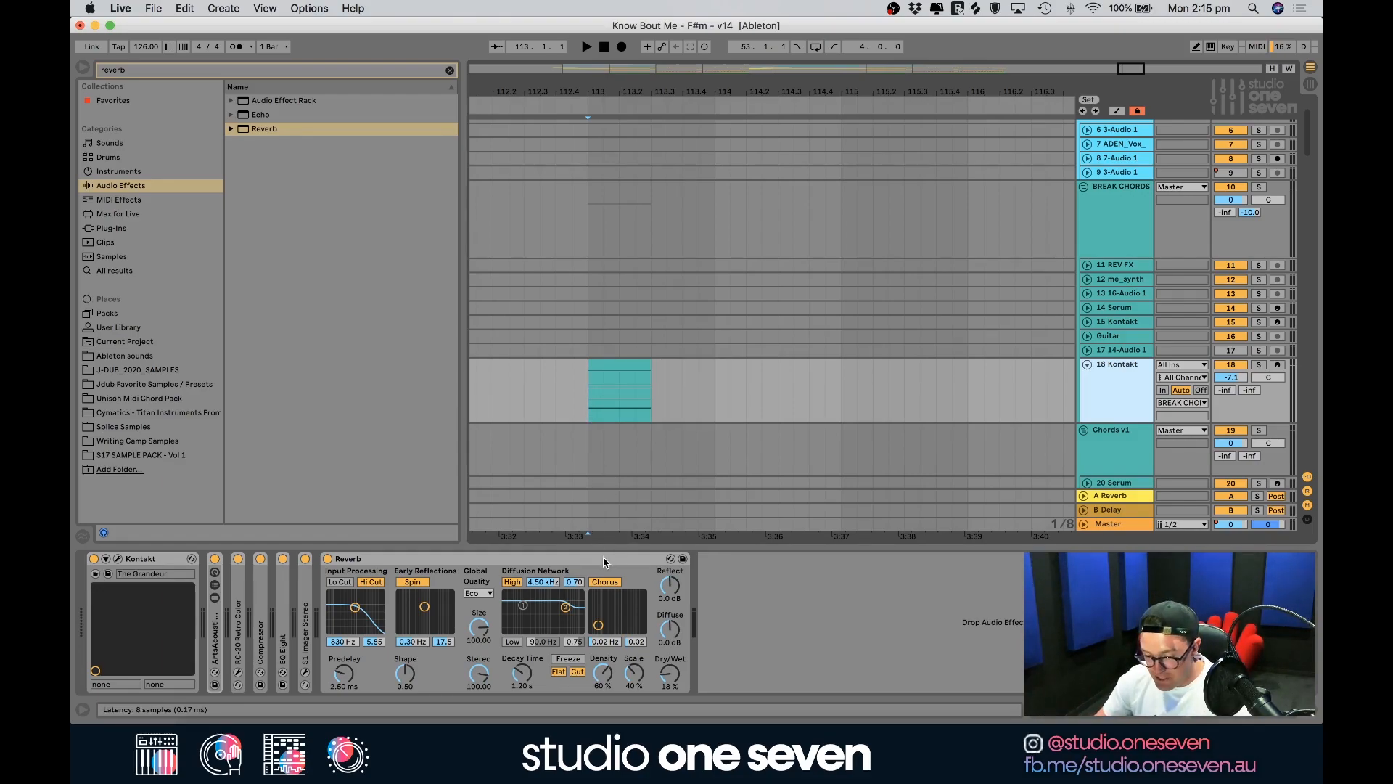
mouse_move(670, 673)
mouse_down()
mouse_move(670, 647)
mouse_move(670, 687)
mouse_up()
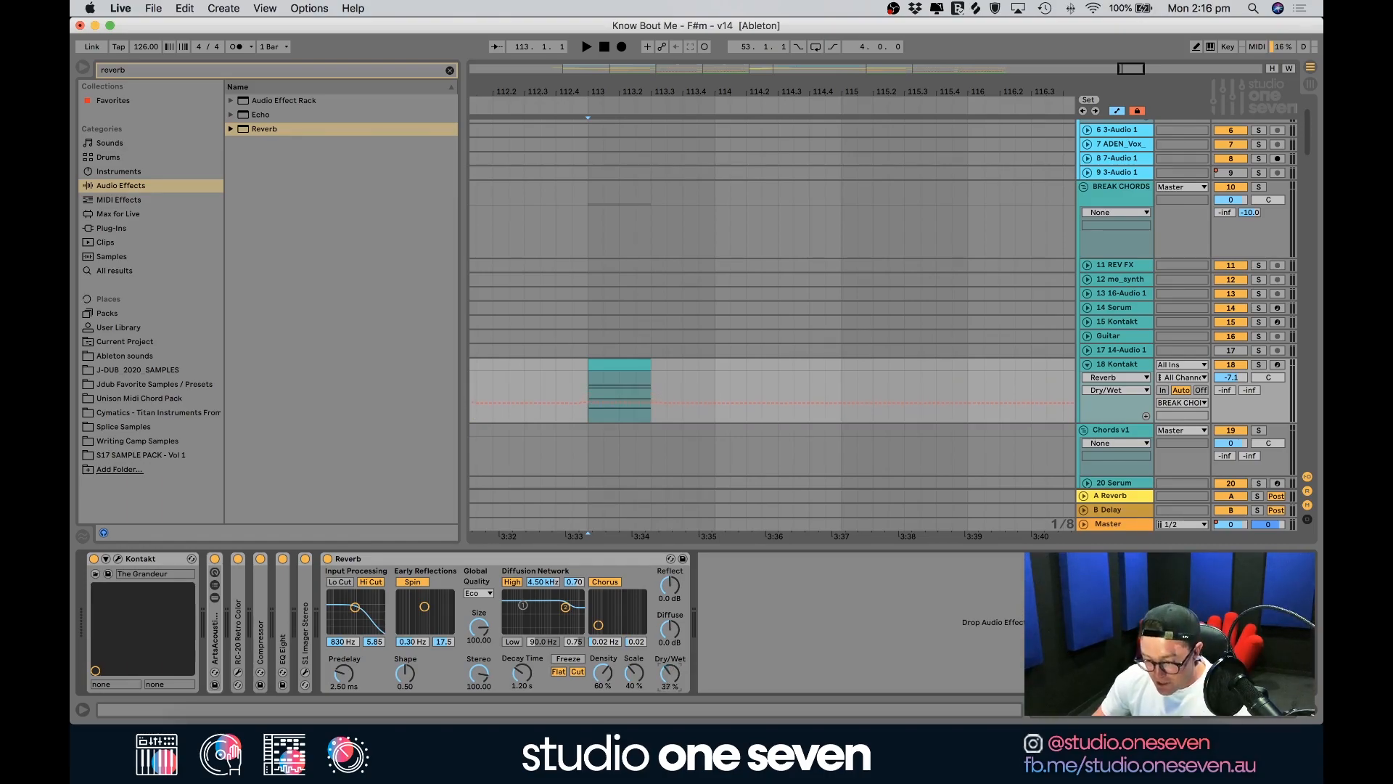
drag(645, 410, 589, 422)
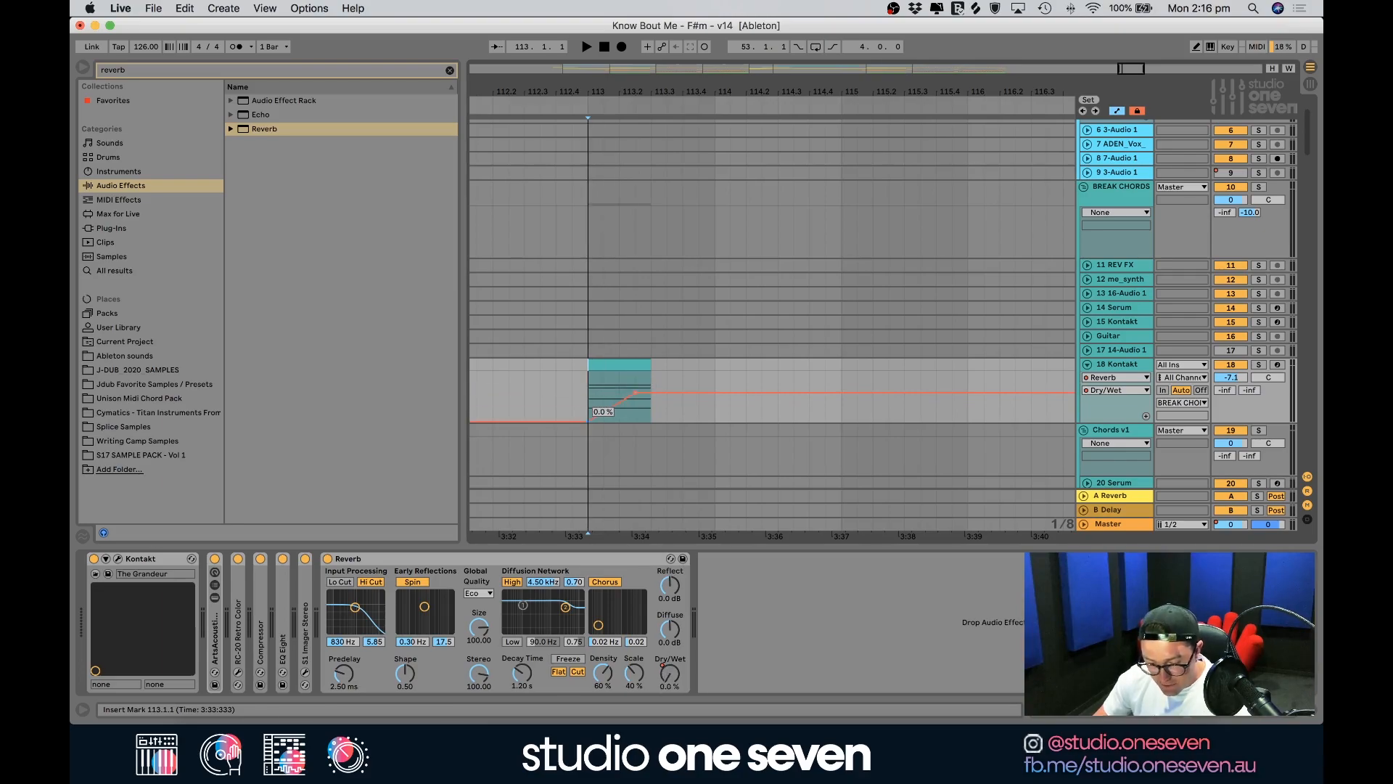
Solo the 18 Kontakt track and switch off the effect device on the Master track
click(609, 362)
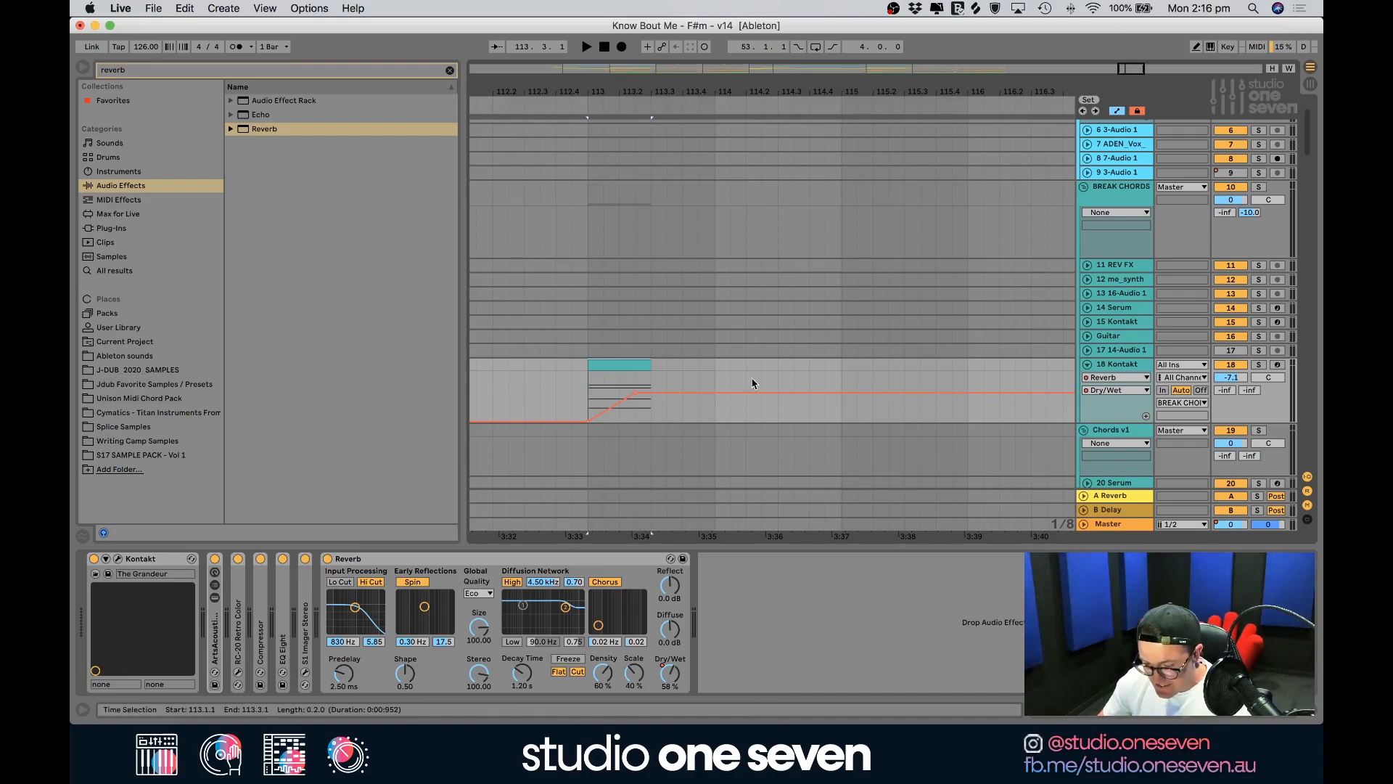
click(1259, 364)
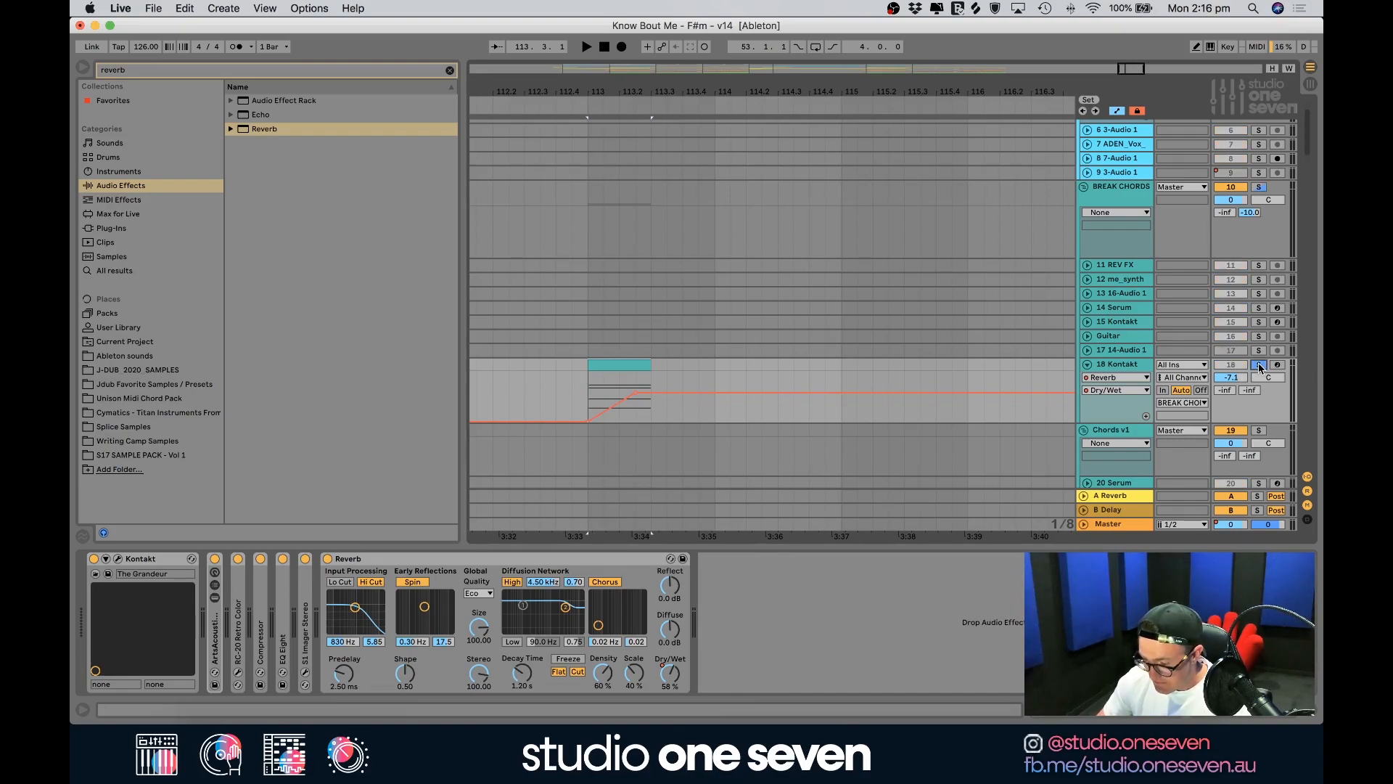
click(1123, 525)
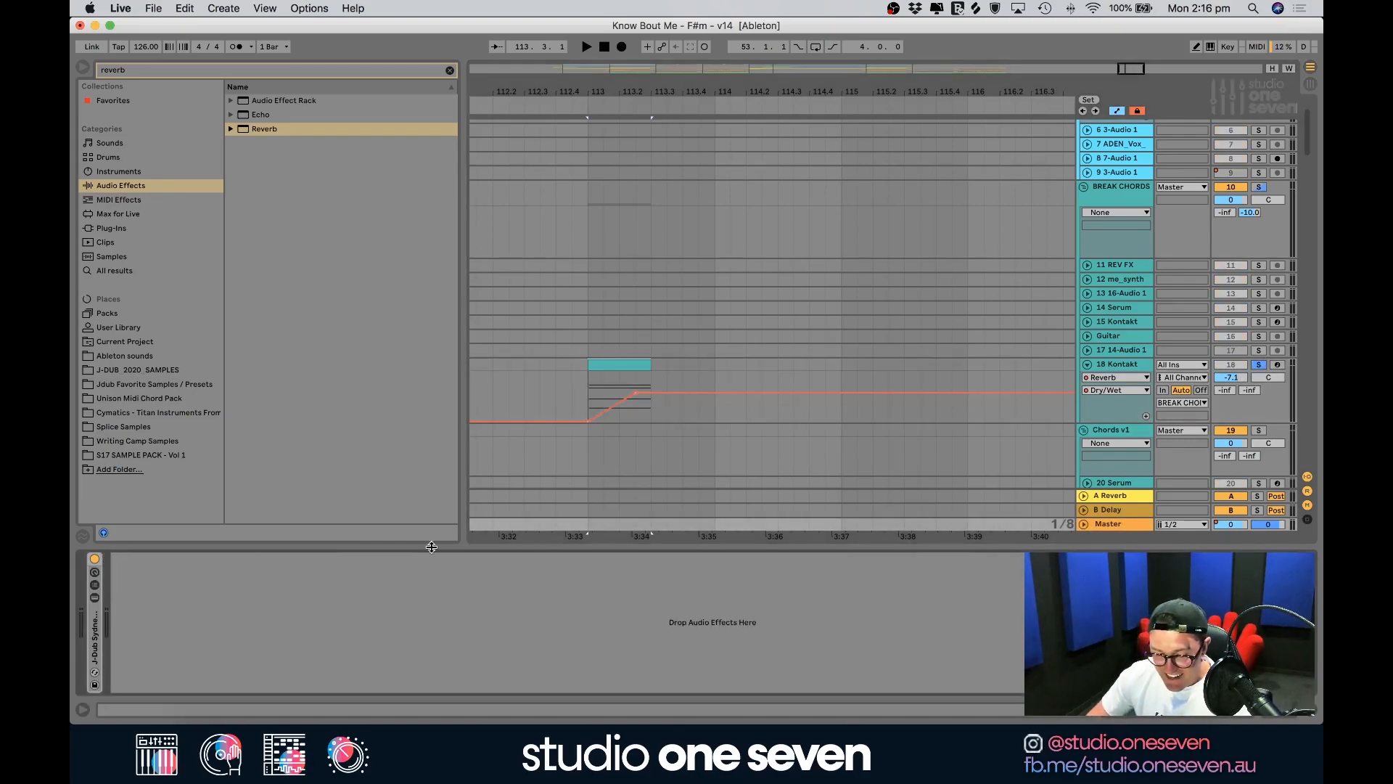
click(95, 560)
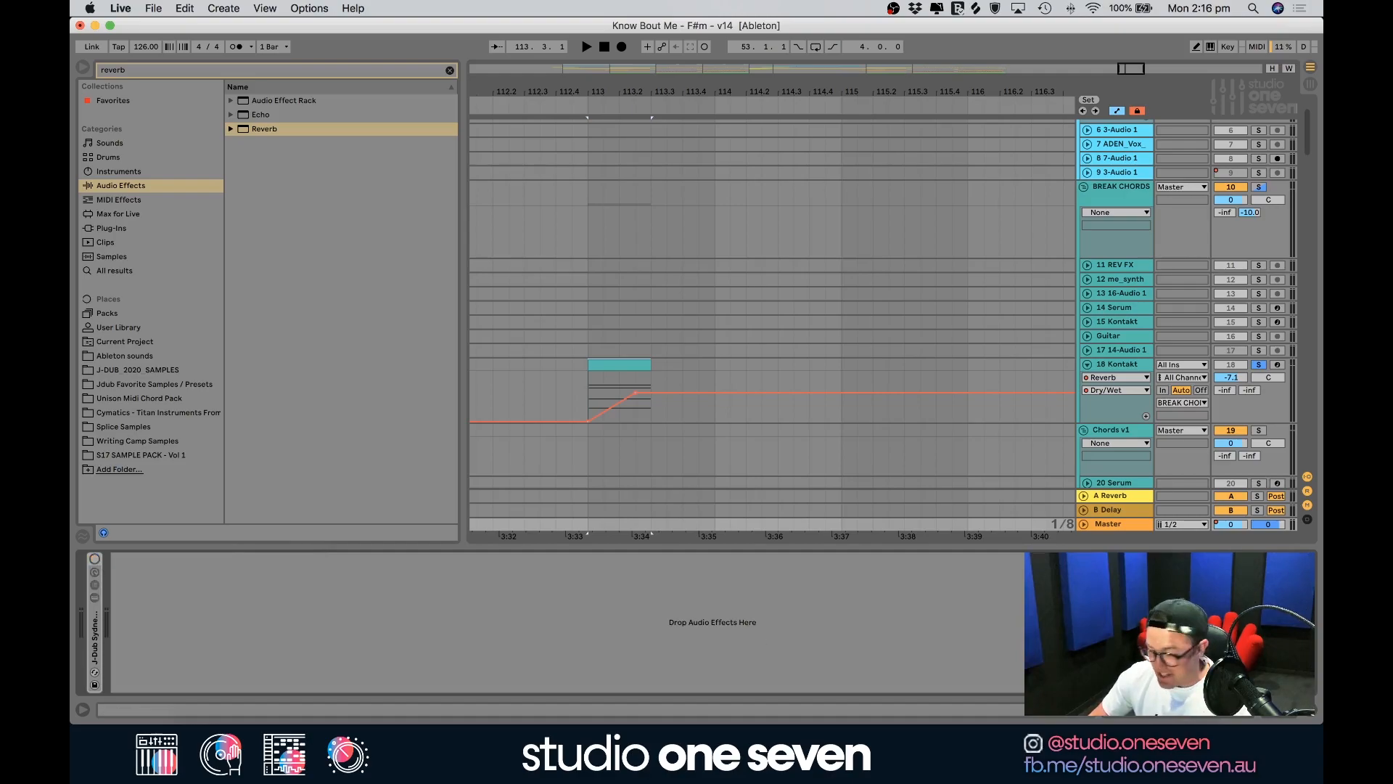
click(1316, 716)
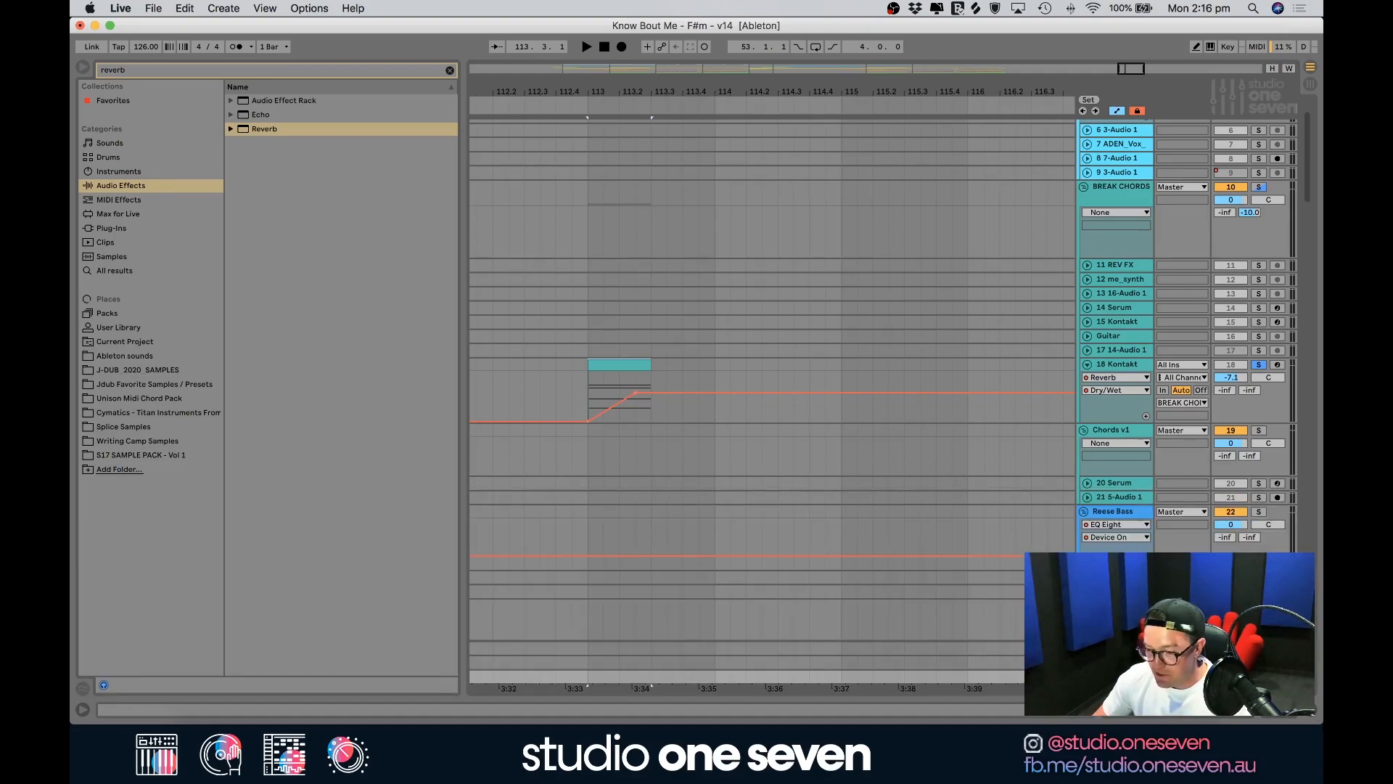
Show the 18 Kontakt device chain and play back the copied chord with its reverb ramp from bar 113
click(1123, 366)
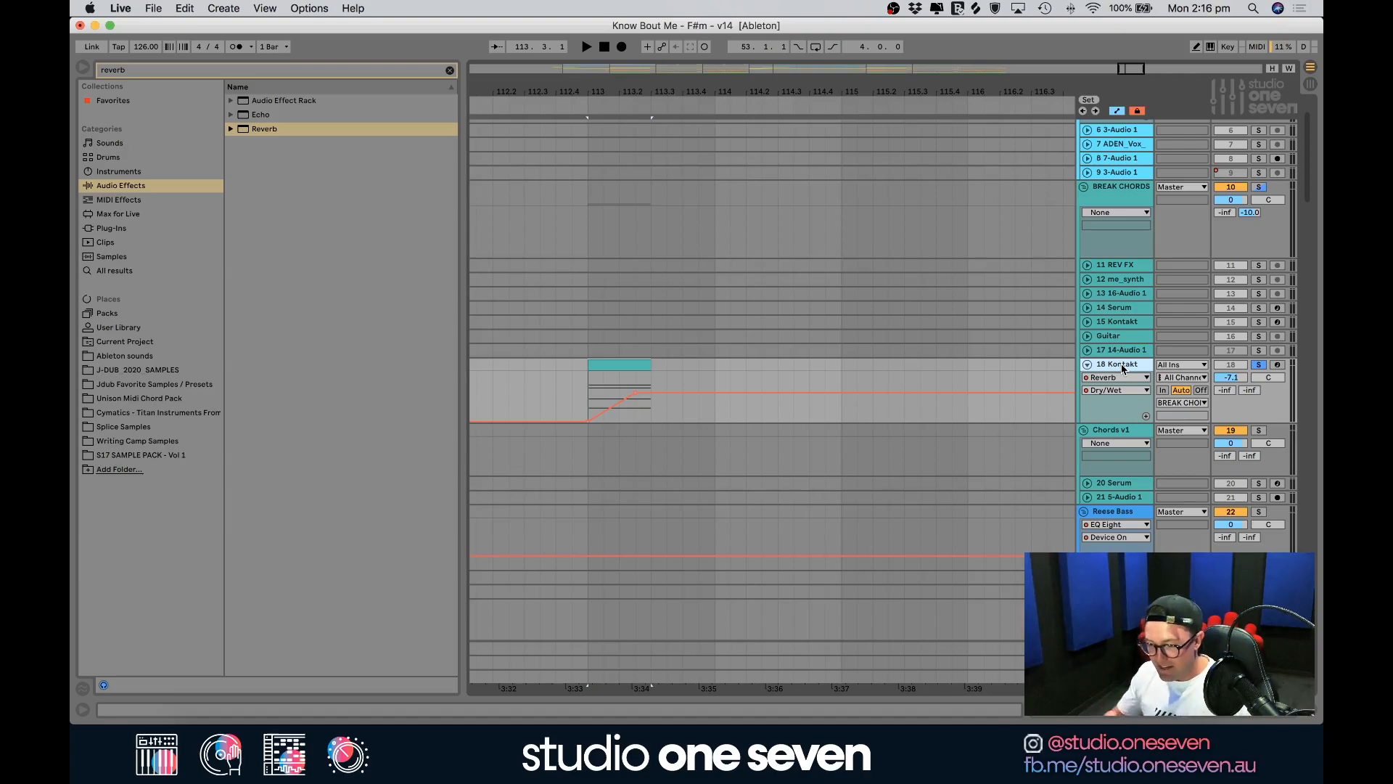
double_click(1122, 365)
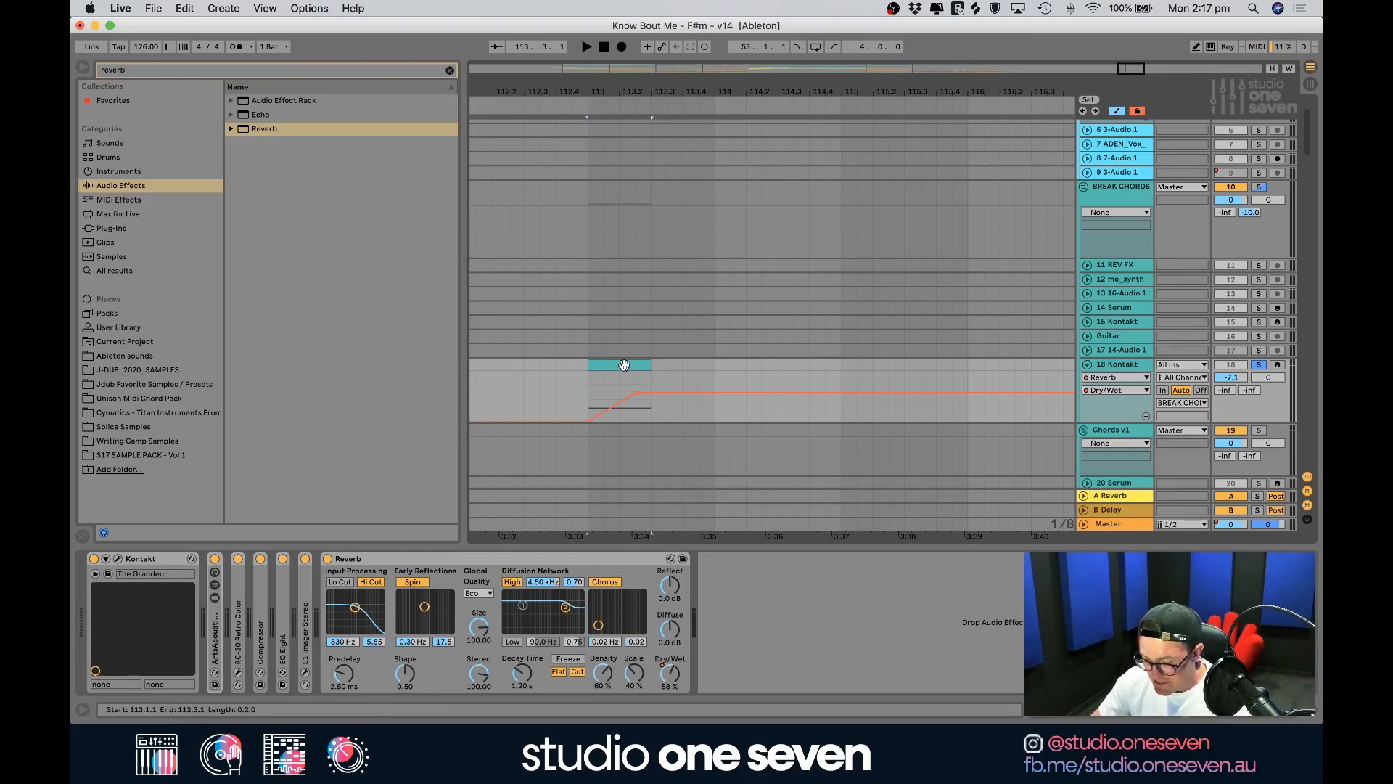
key(space)
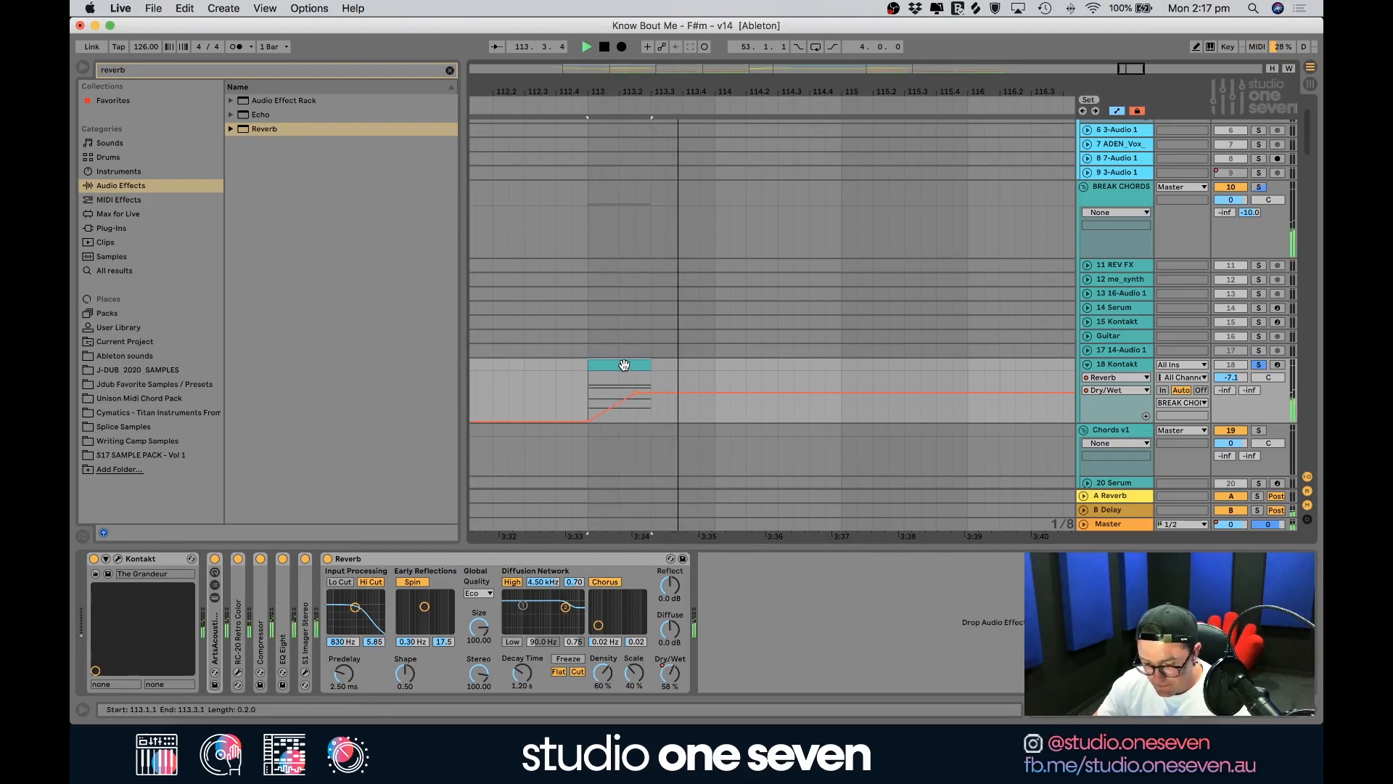
key(space)
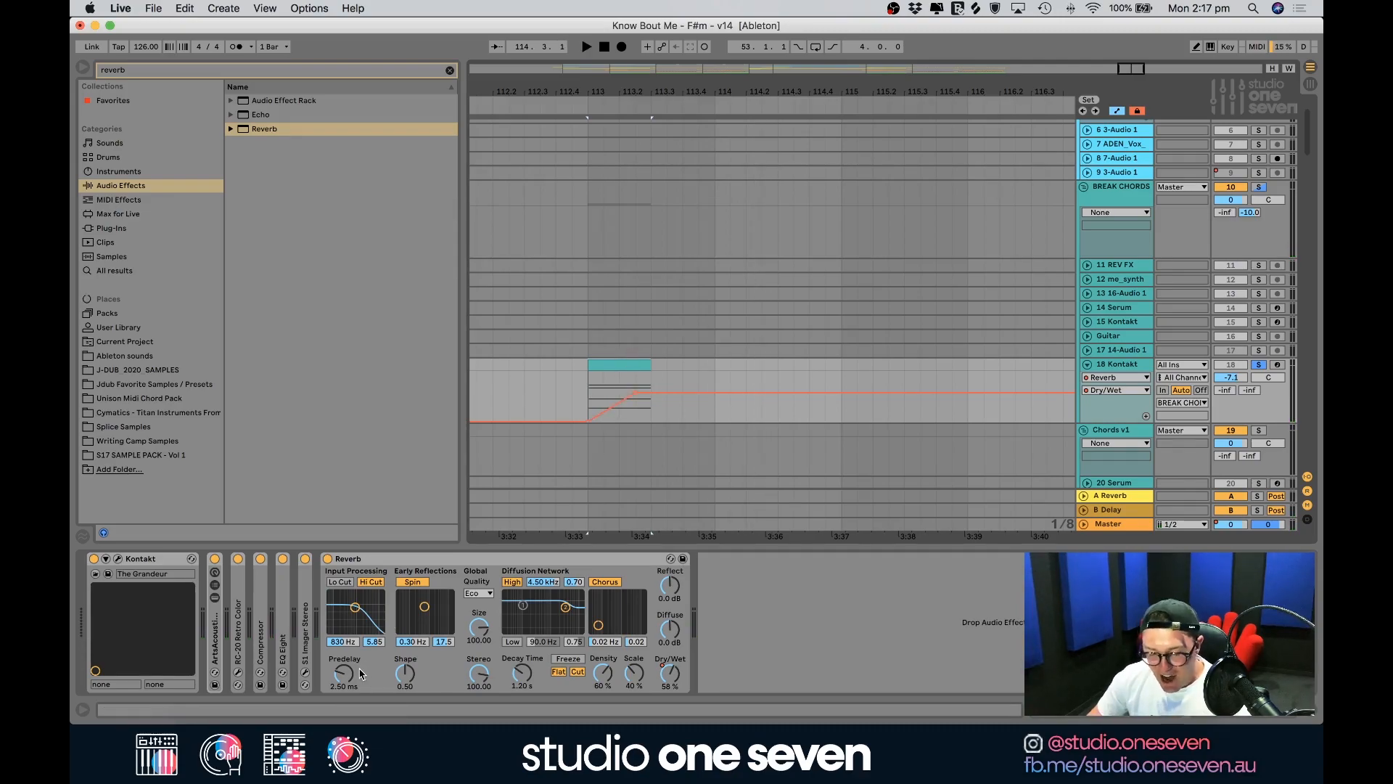
Set the Reverb's Predelay to 0.74 ms and Decay Time to 3.02 s, auditioning the chord from bar 113 between adjustments
drag(346, 674, 345, 680)
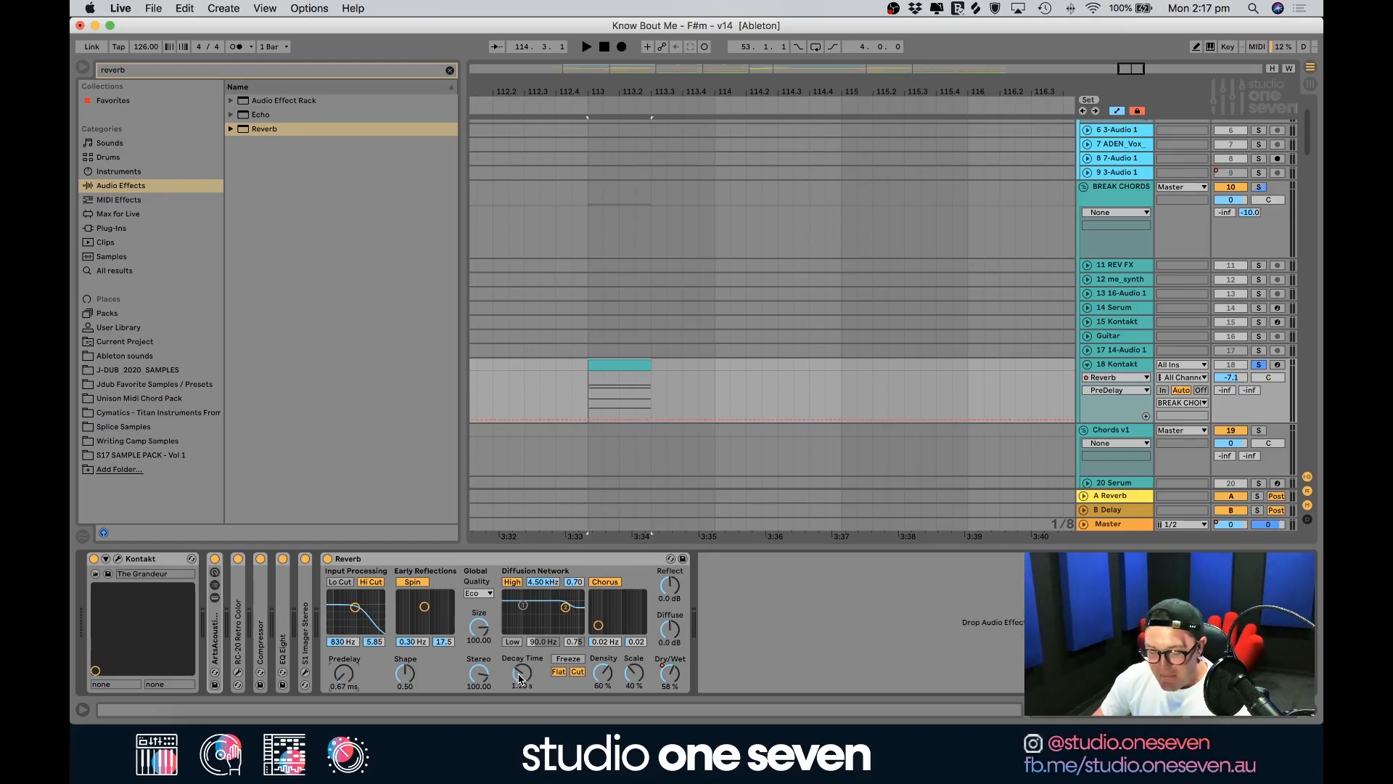
drag(520, 678, 519, 668)
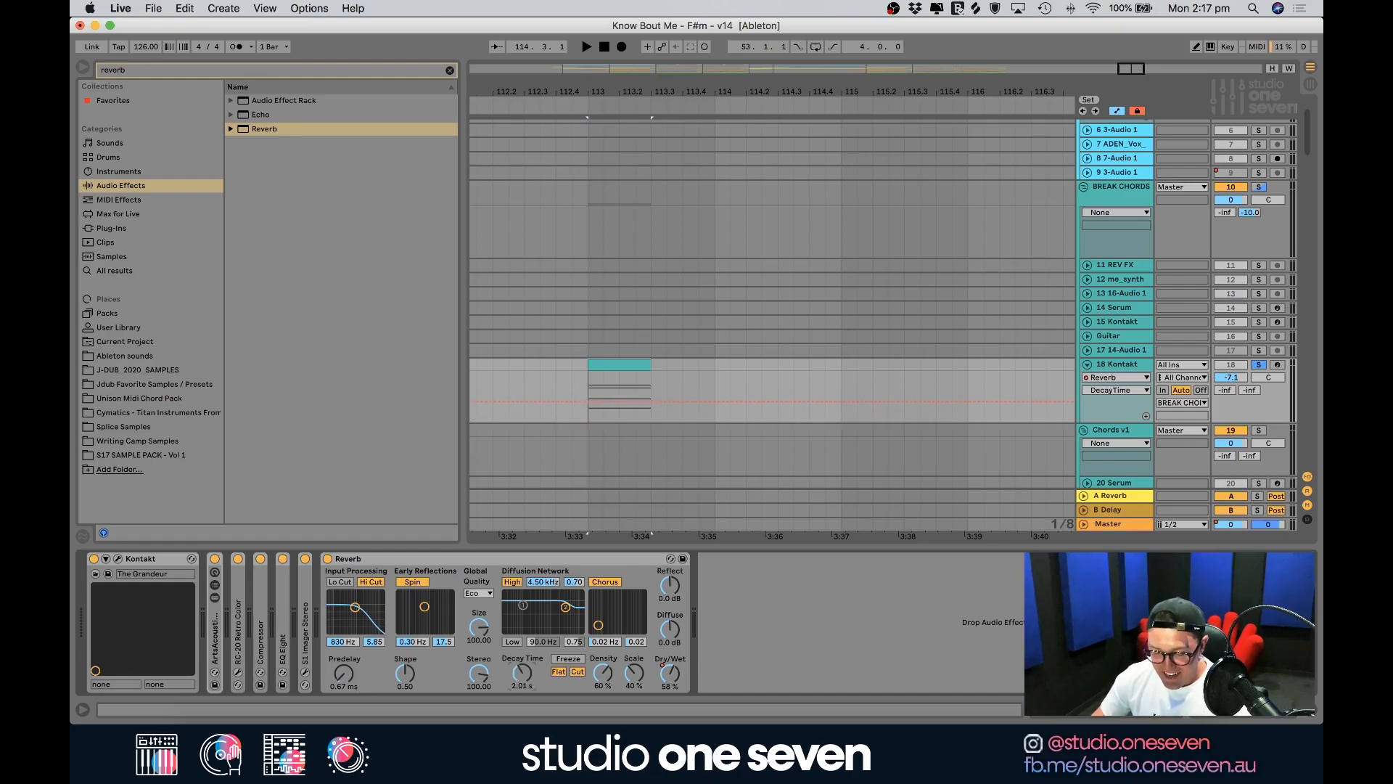
click(586, 392)
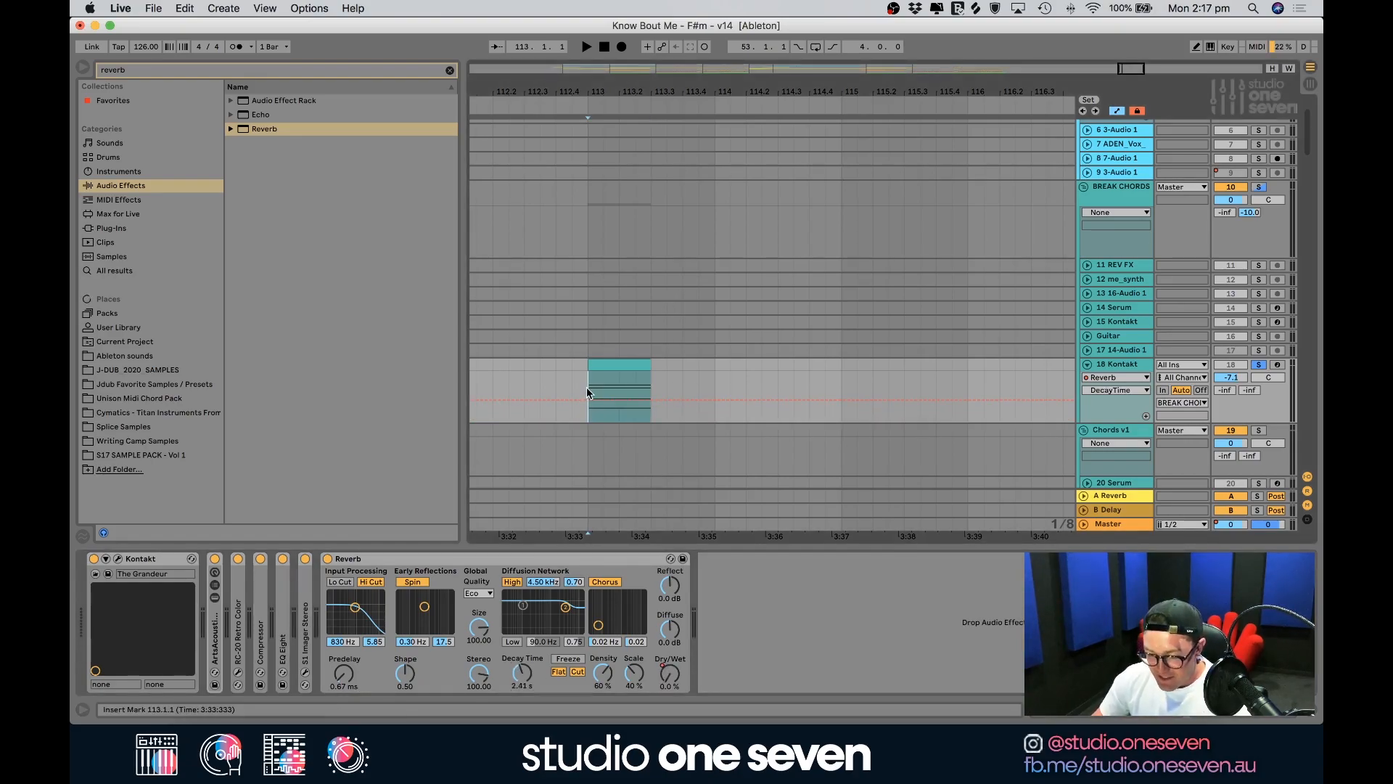
key(space)
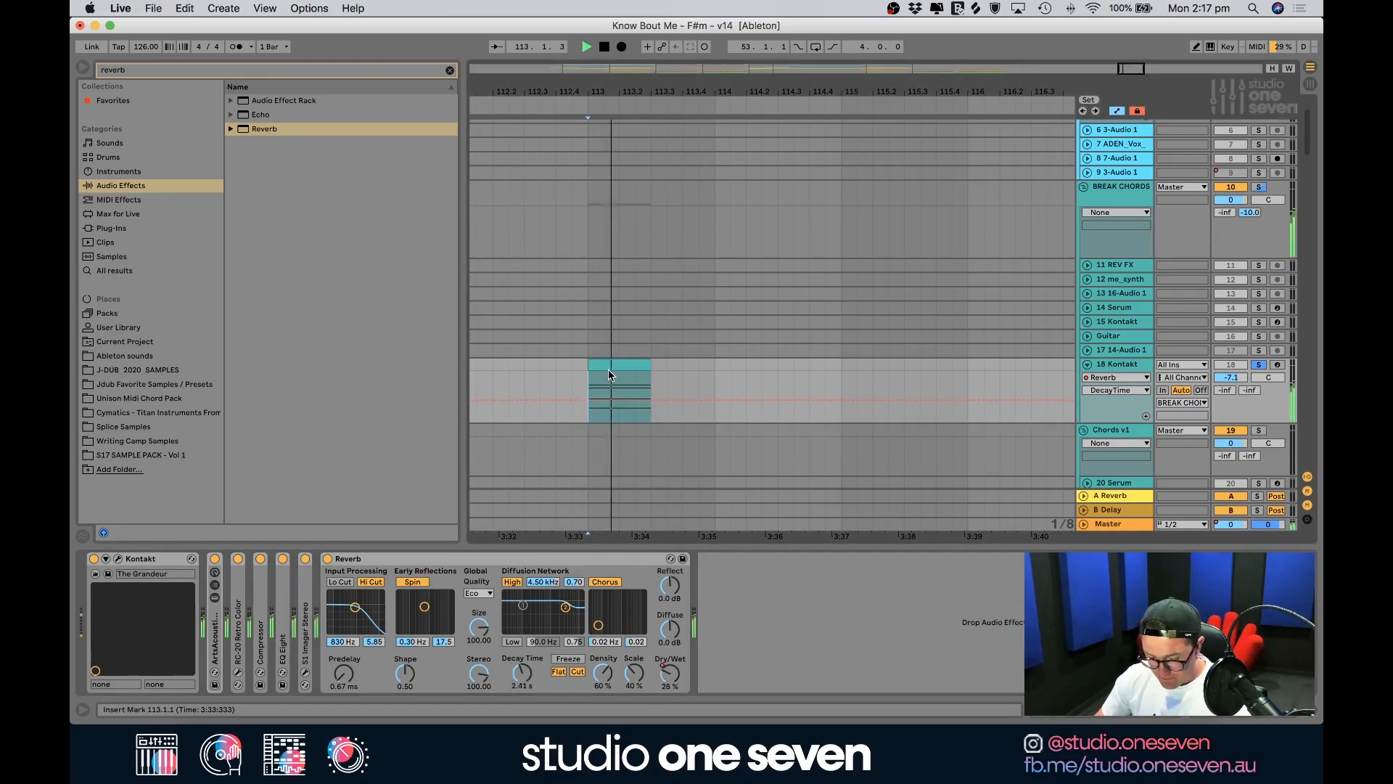
key(space)
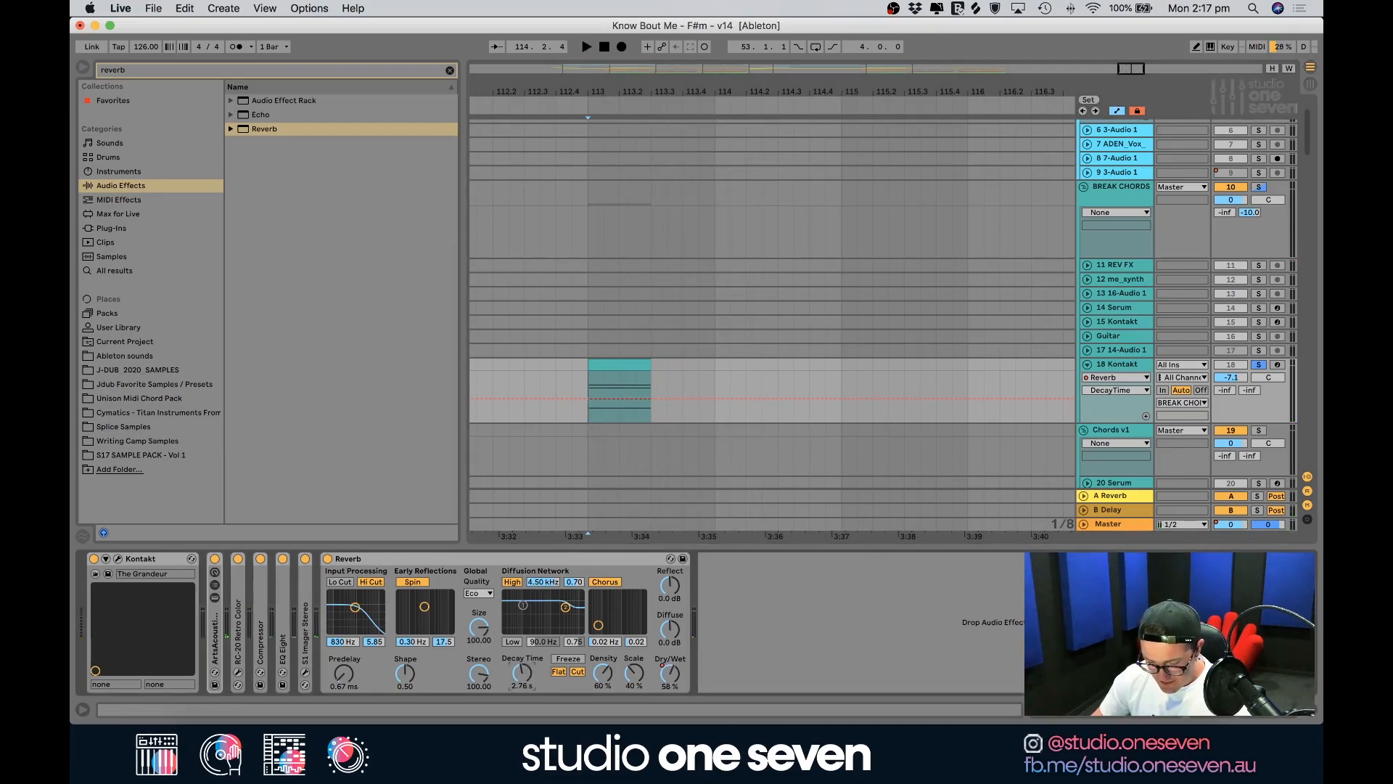
drag(342, 675, 343, 670)
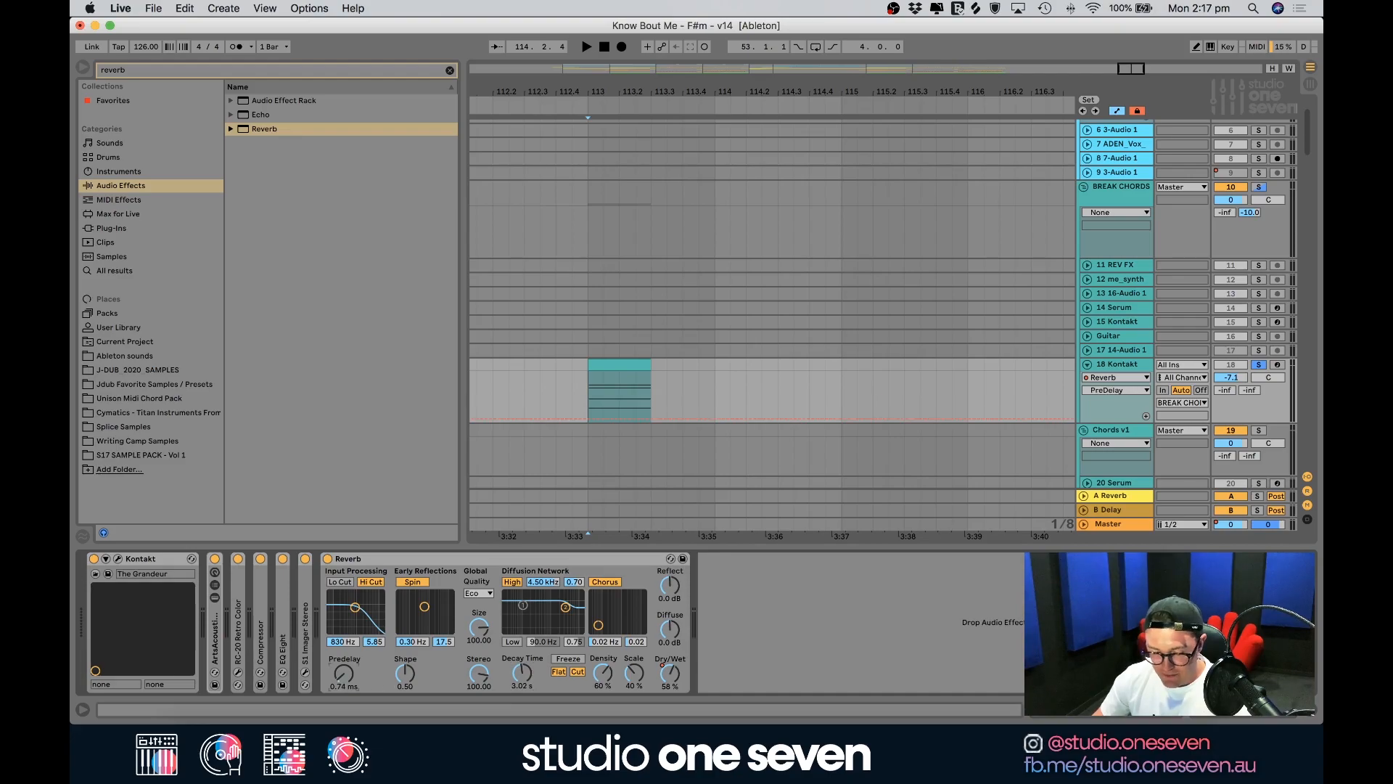
key(space)
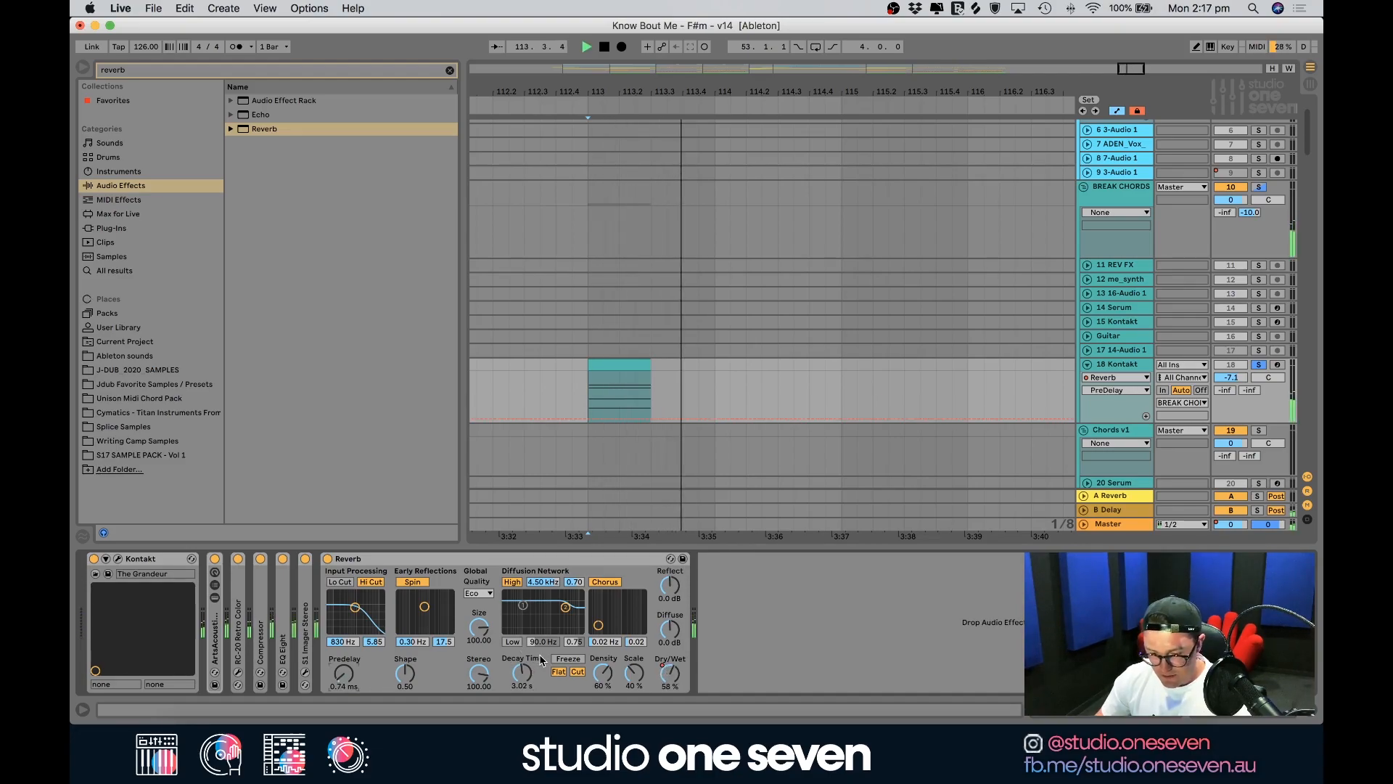
key(space)
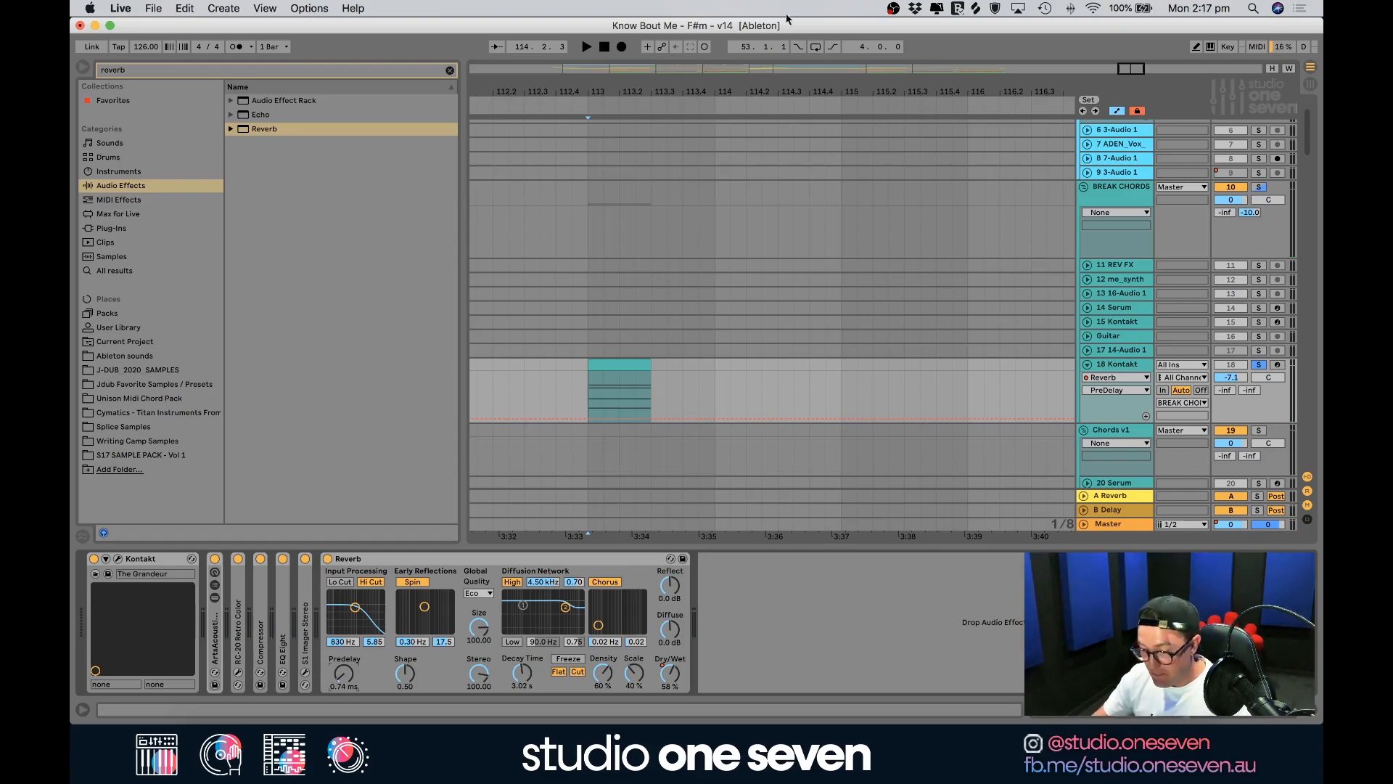
Insert a new audio track directly below the 18 Kontakt track
click(1125, 190)
key(super+t)
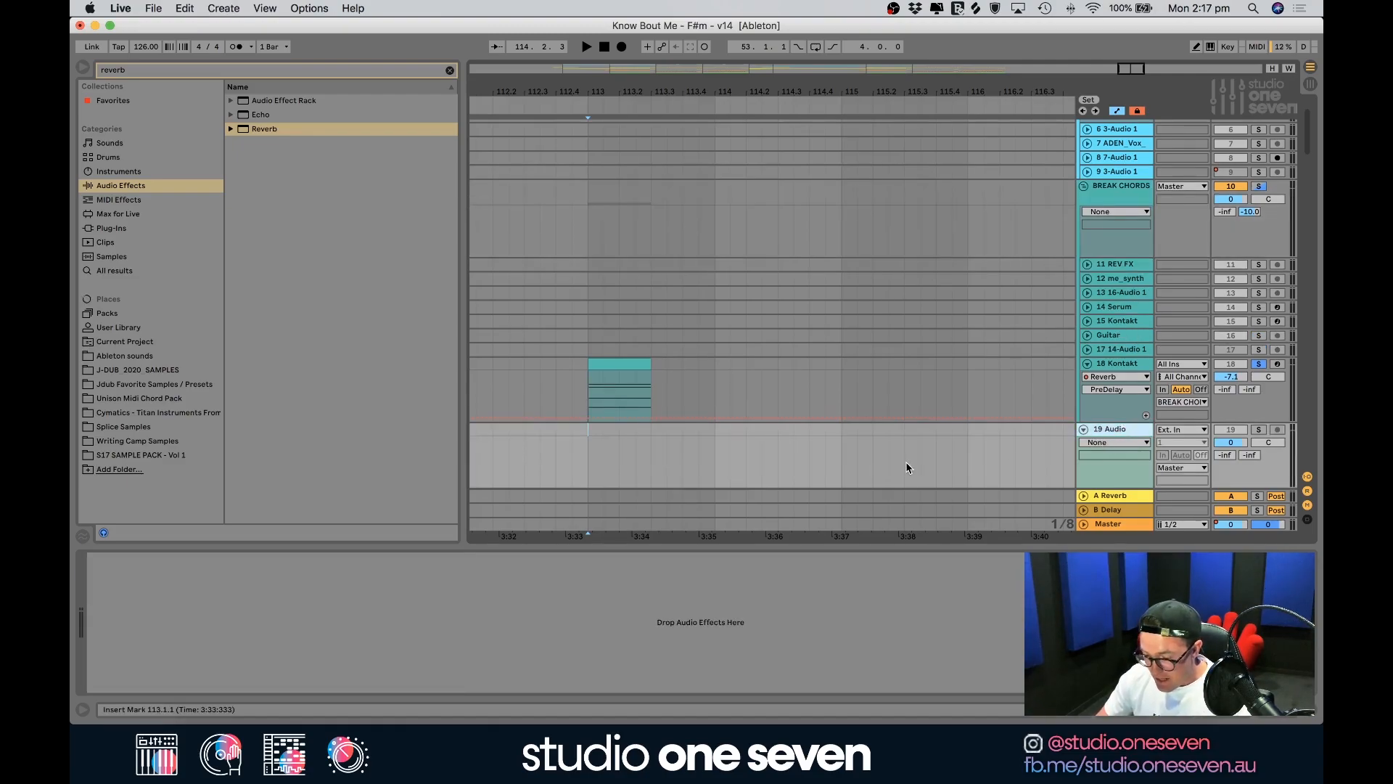
Set the 19 Audio track's input to Resampling and arm the track for recording
scroll(909, 470, down, 3)
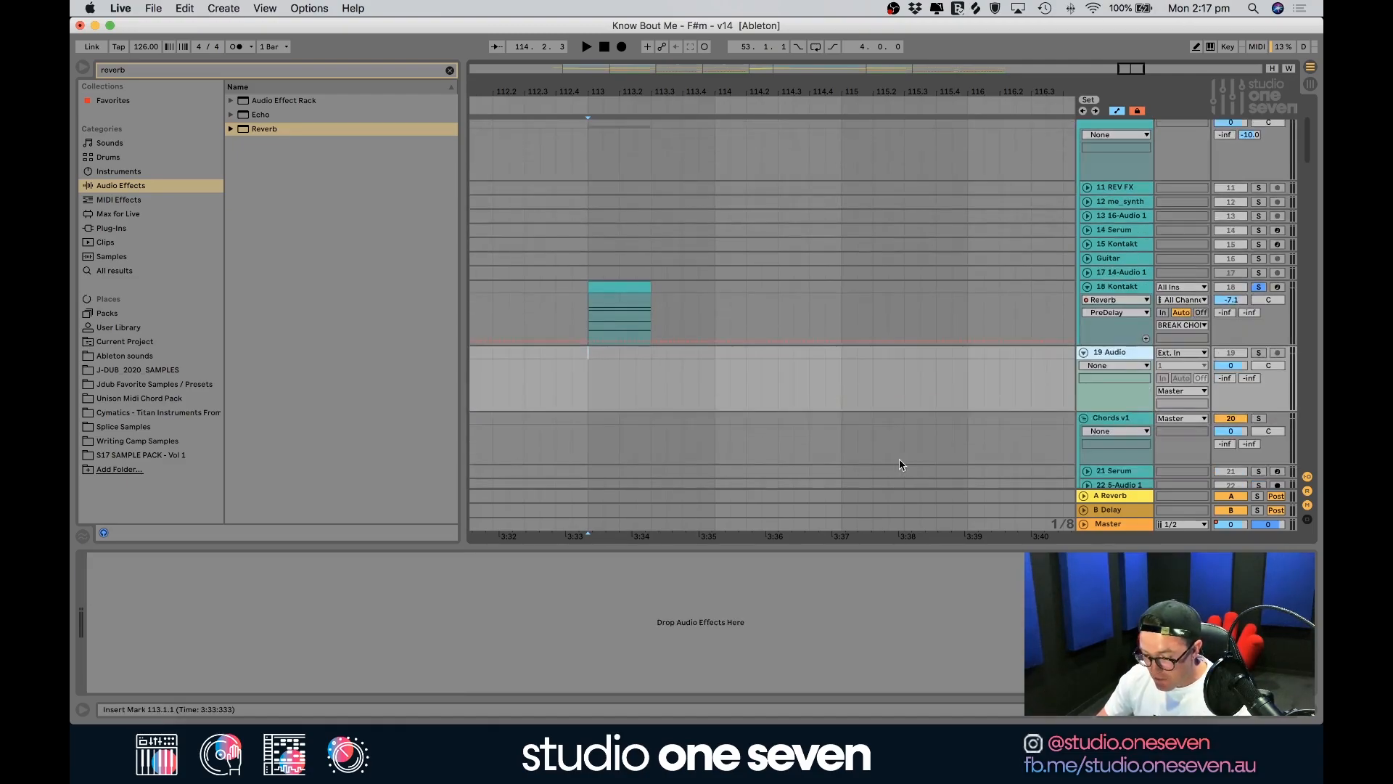
click(1177, 354)
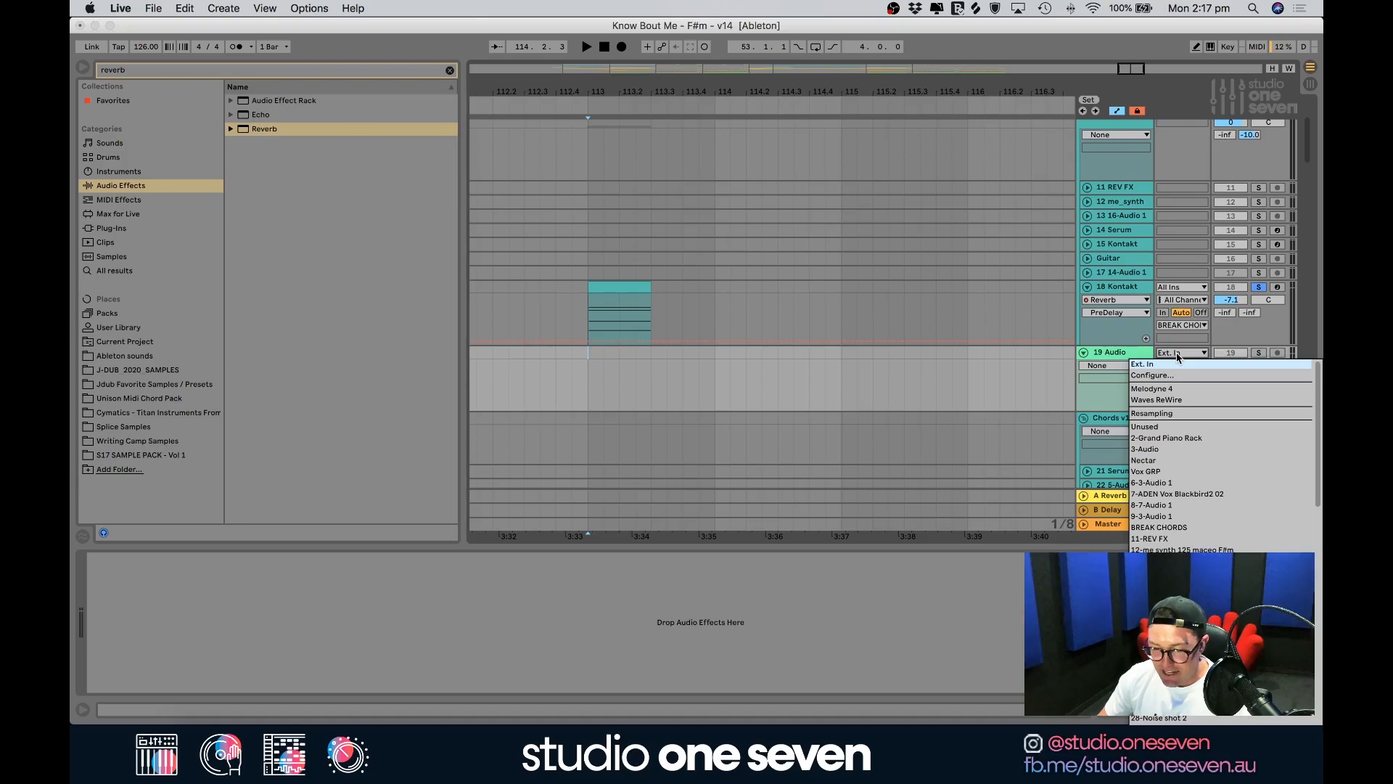
click(1171, 414)
click(590, 392)
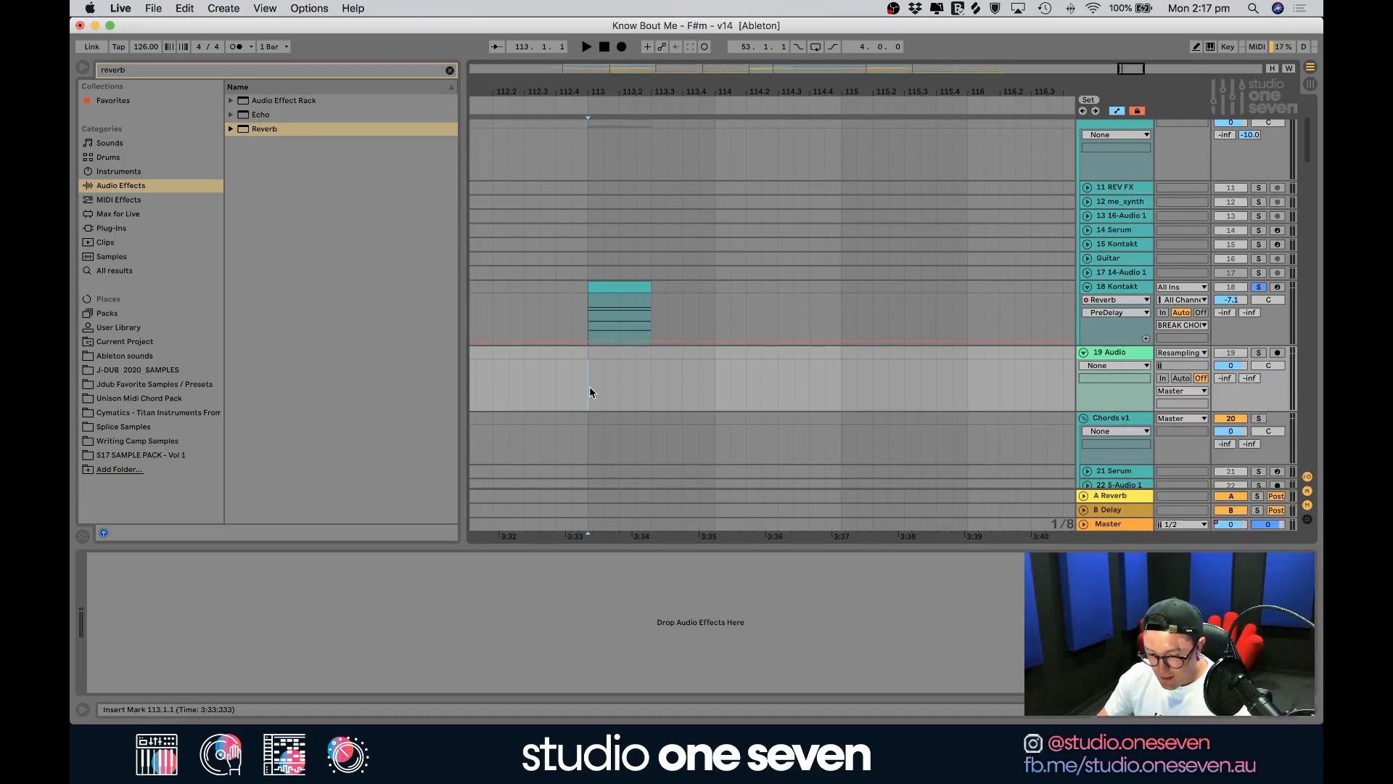
click(1277, 353)
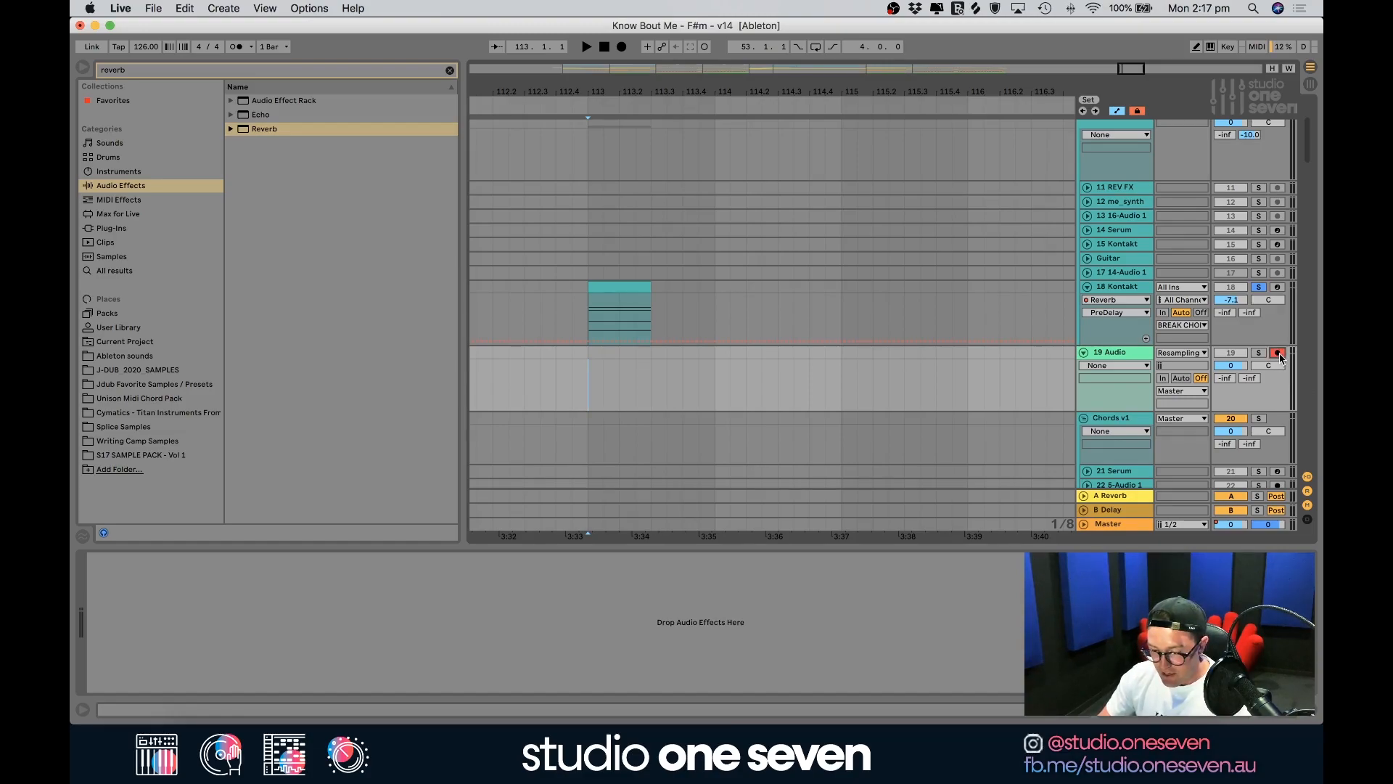
Hide and restore the tracks' mixer controls, and inspect the Master track's device chain
click(1307, 478)
click(1307, 478)
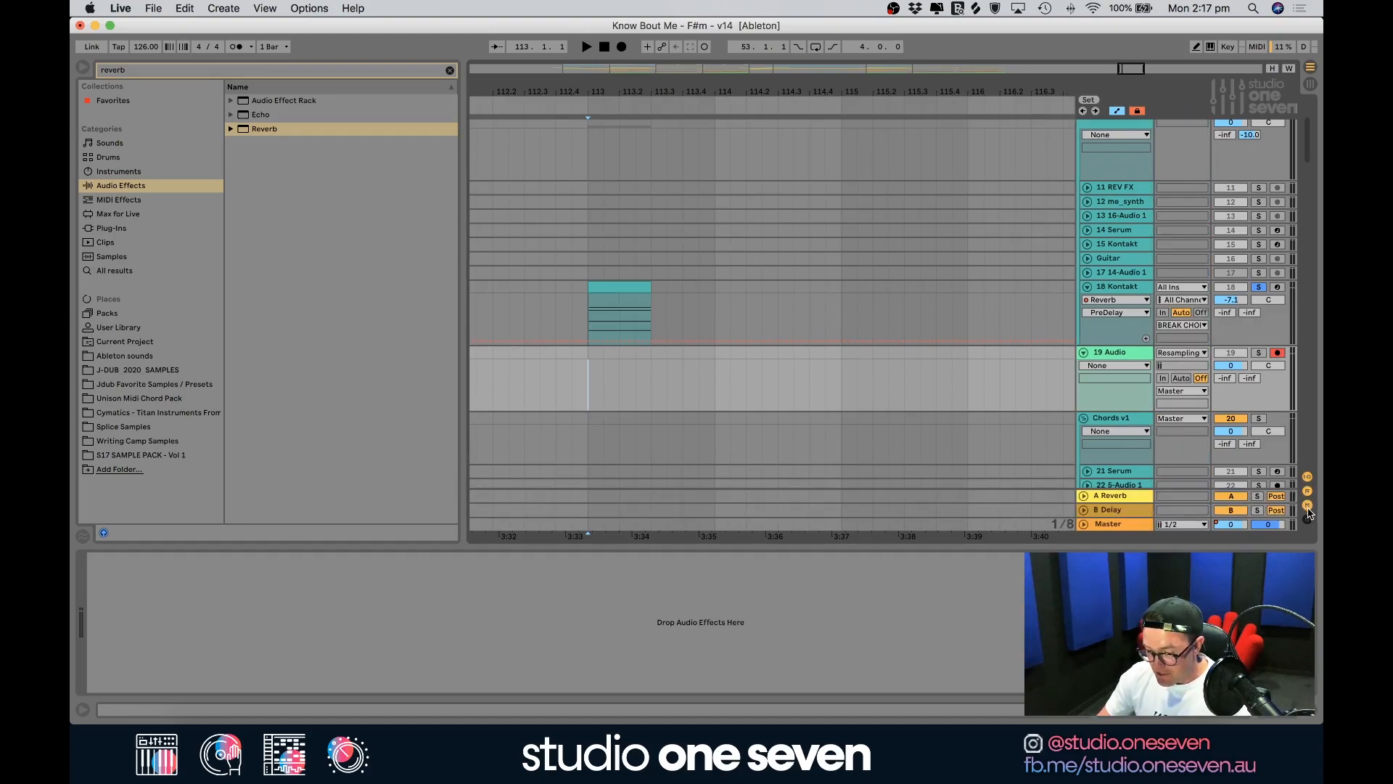
click(1308, 506)
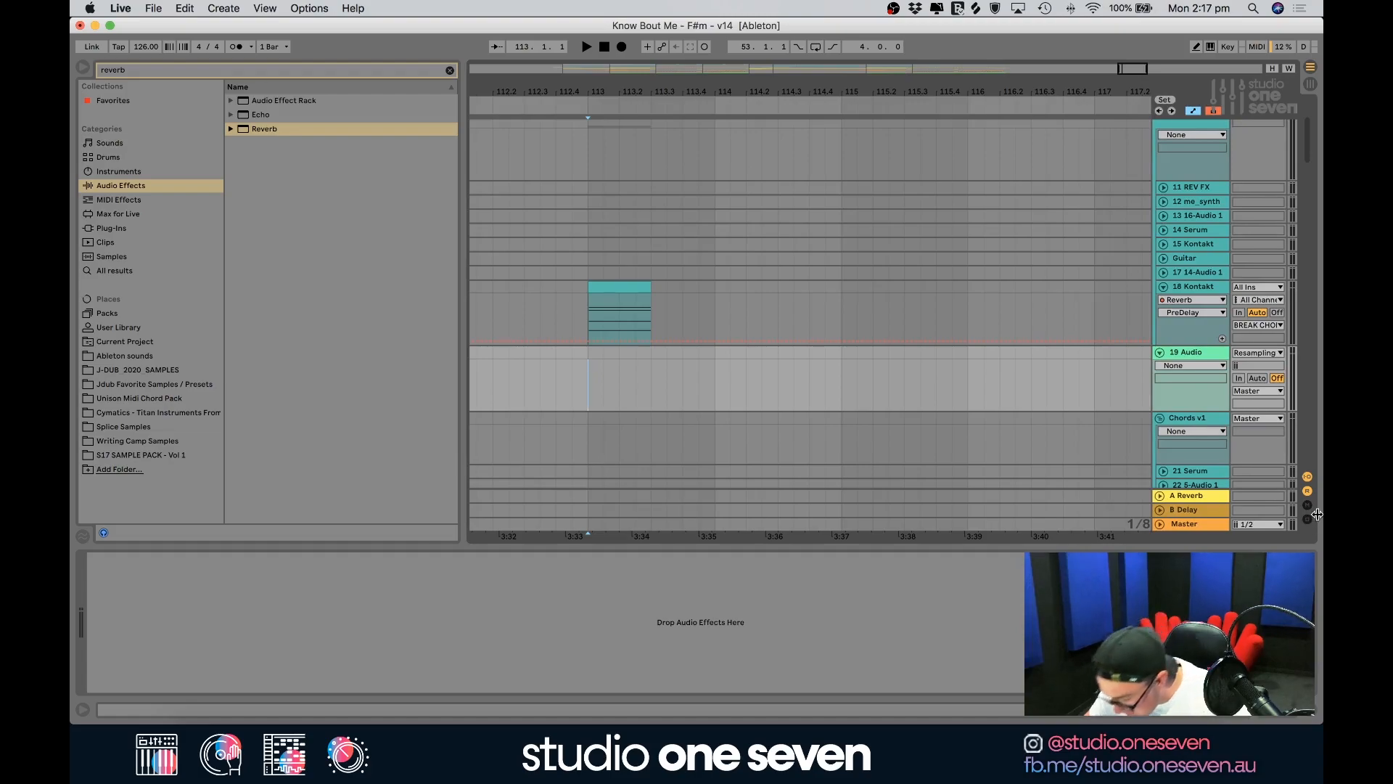
click(1308, 505)
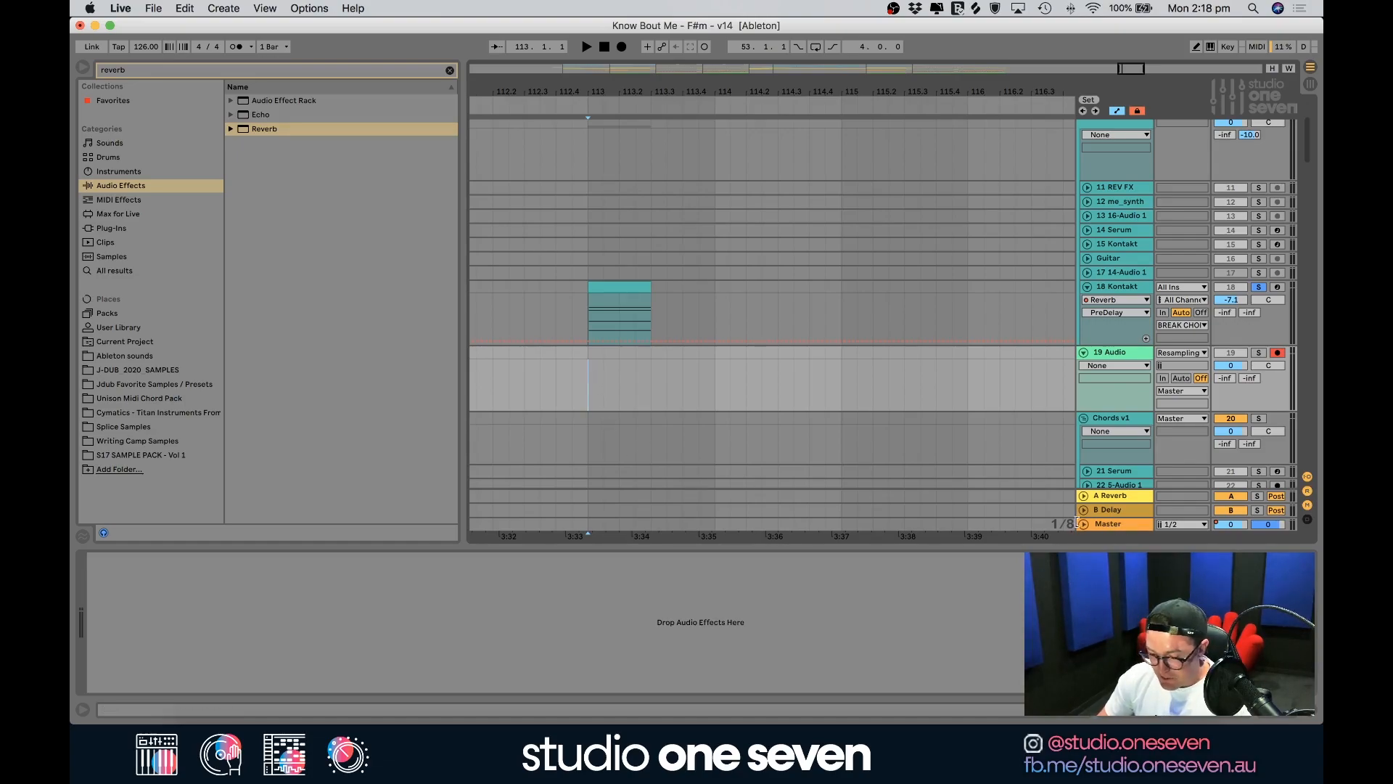
click(1108, 528)
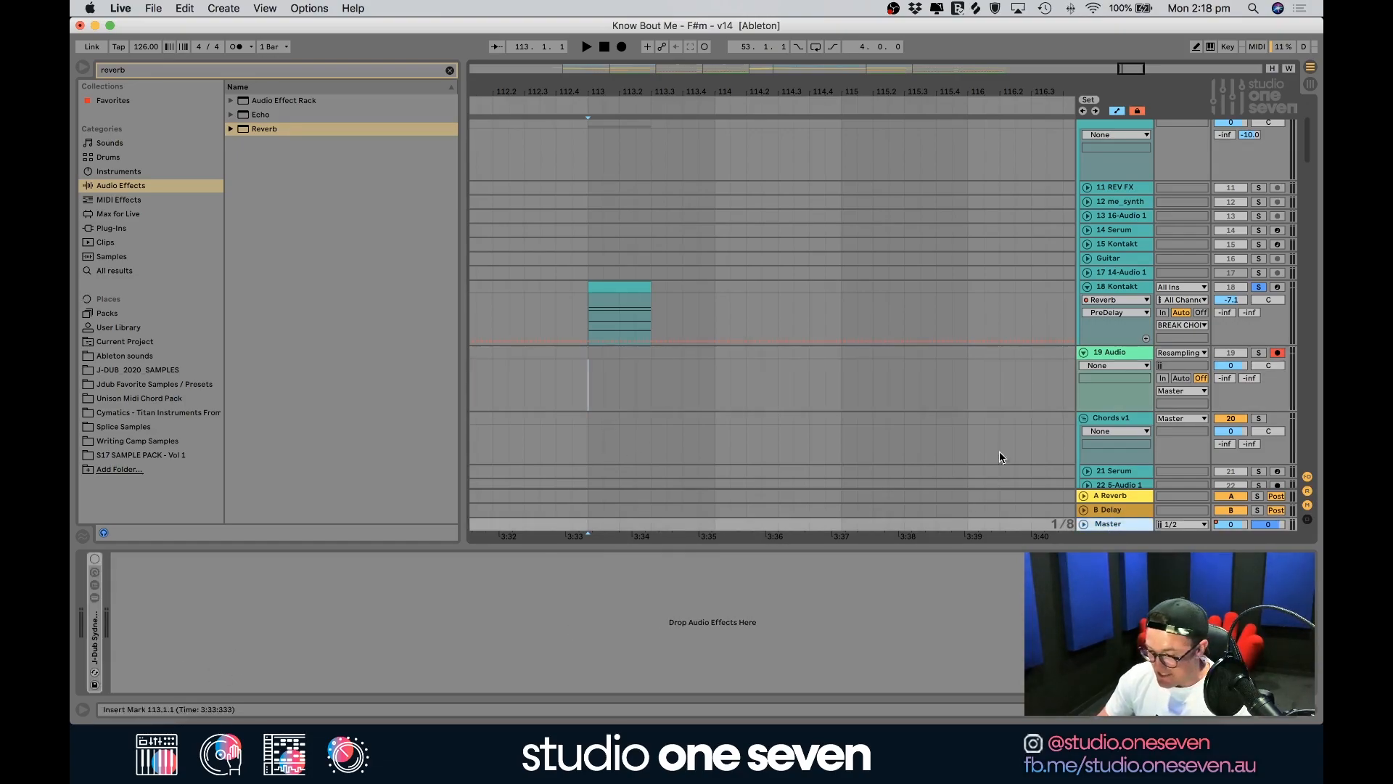
Record the reverberated chord onto the 19 Audio track from bar 113 and cut the recording off at bar 115
click(1129, 353)
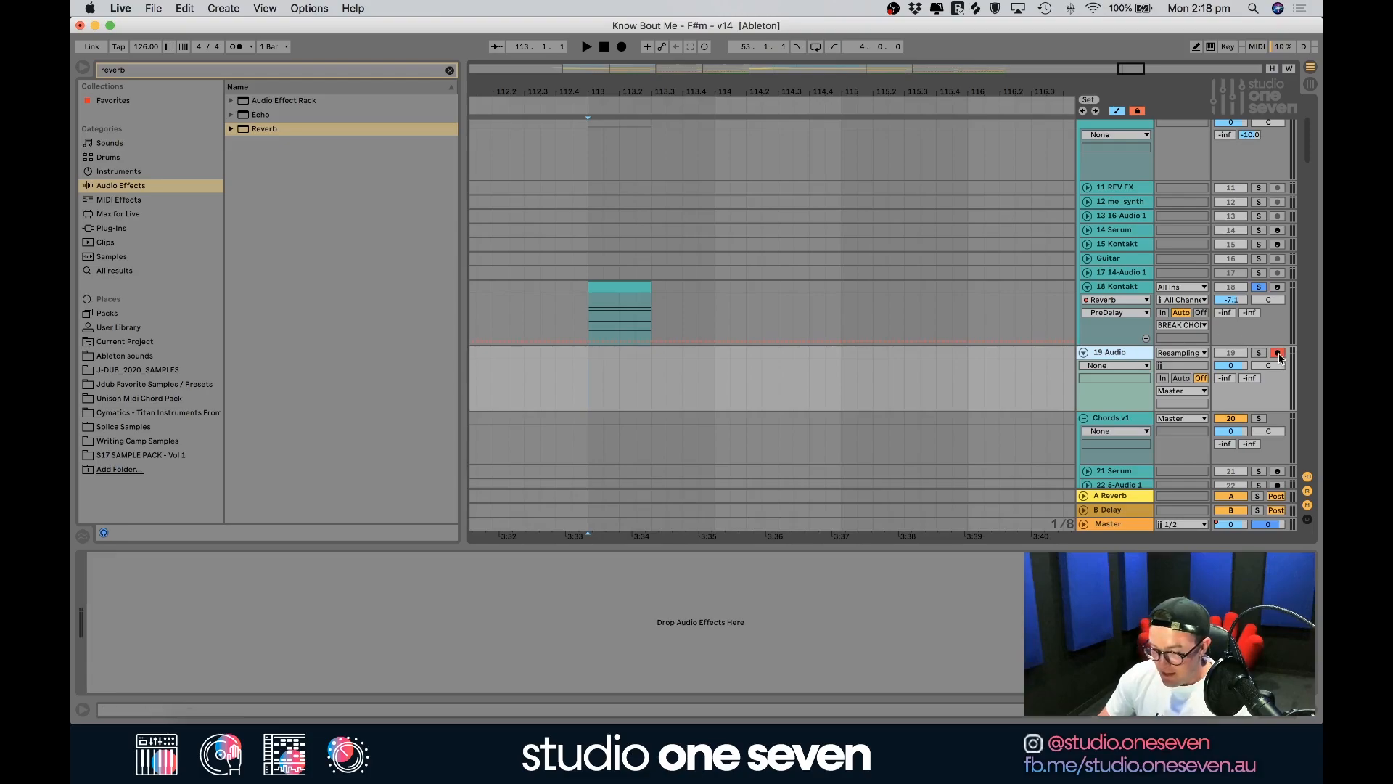
click(585, 378)
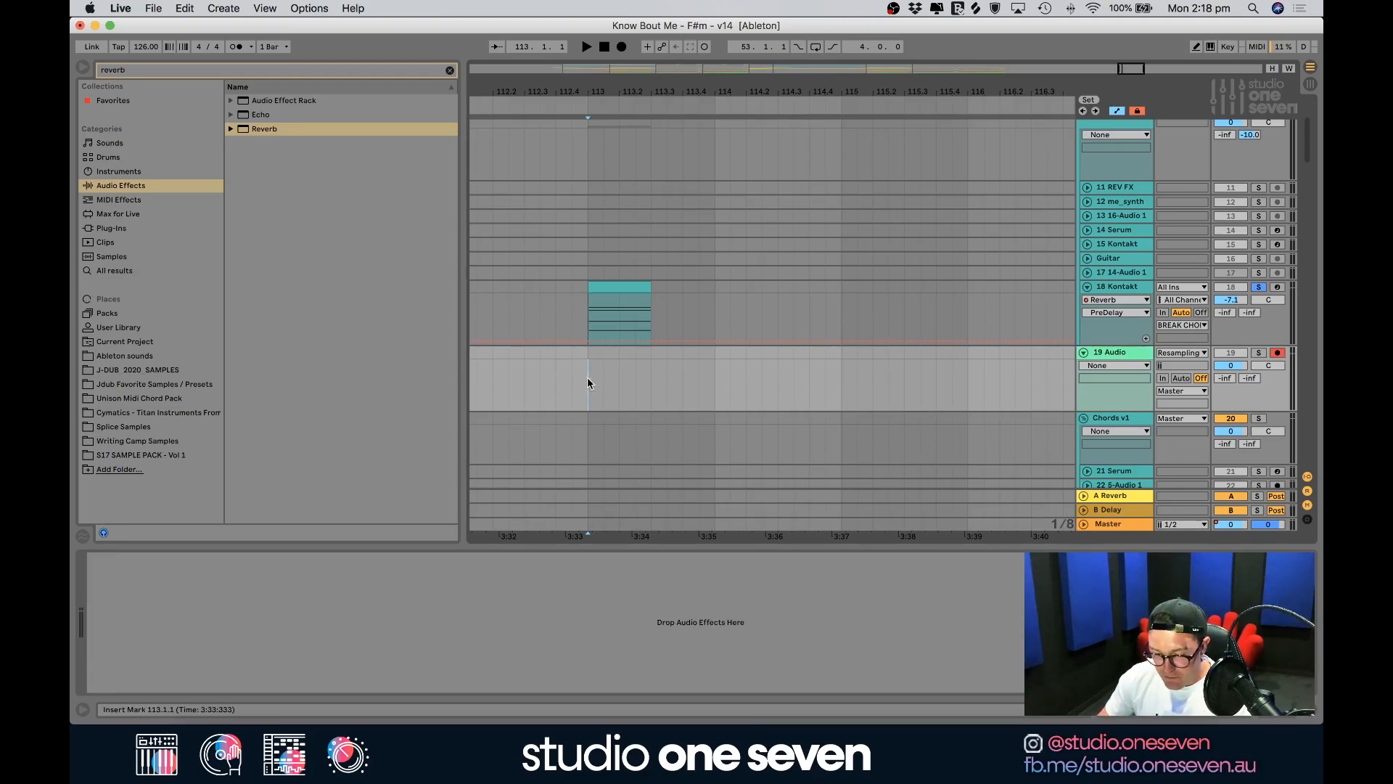
click(621, 47)
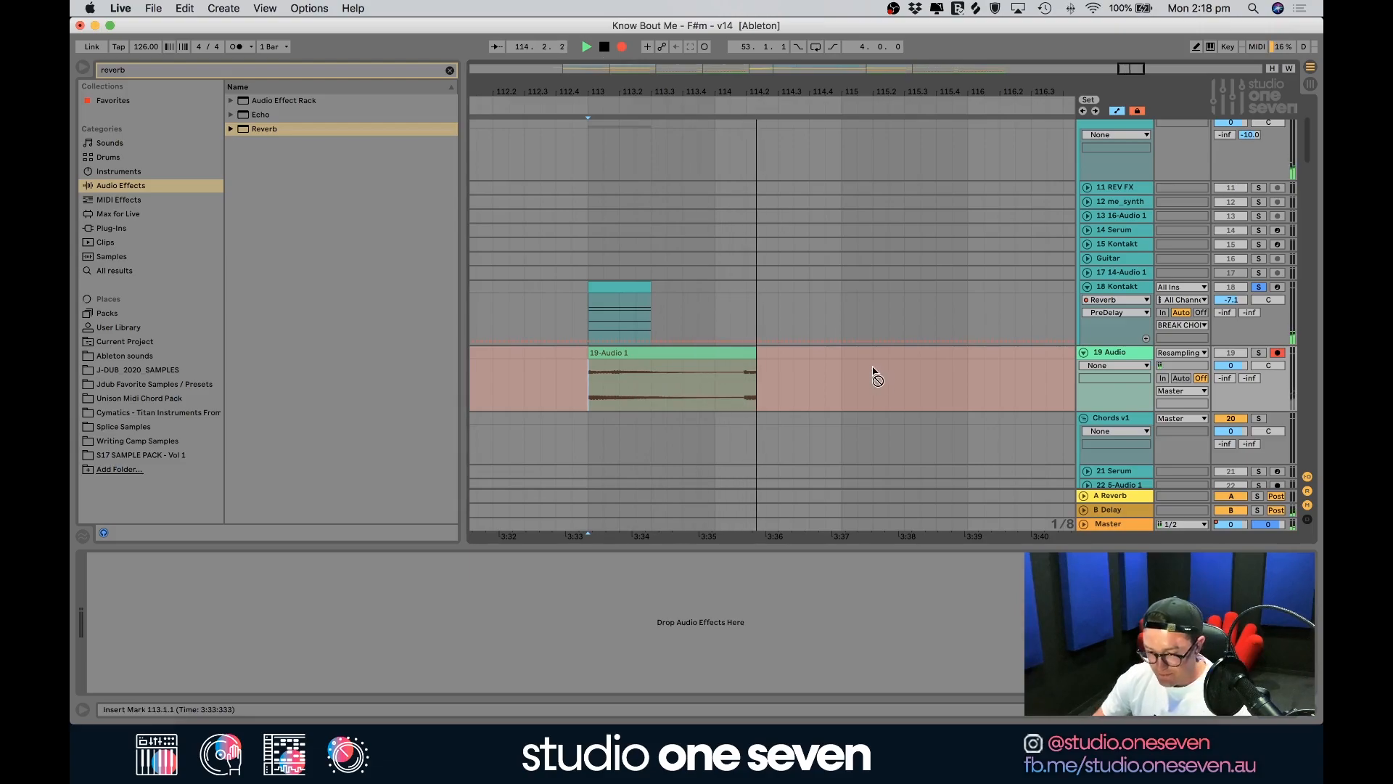
key(space)
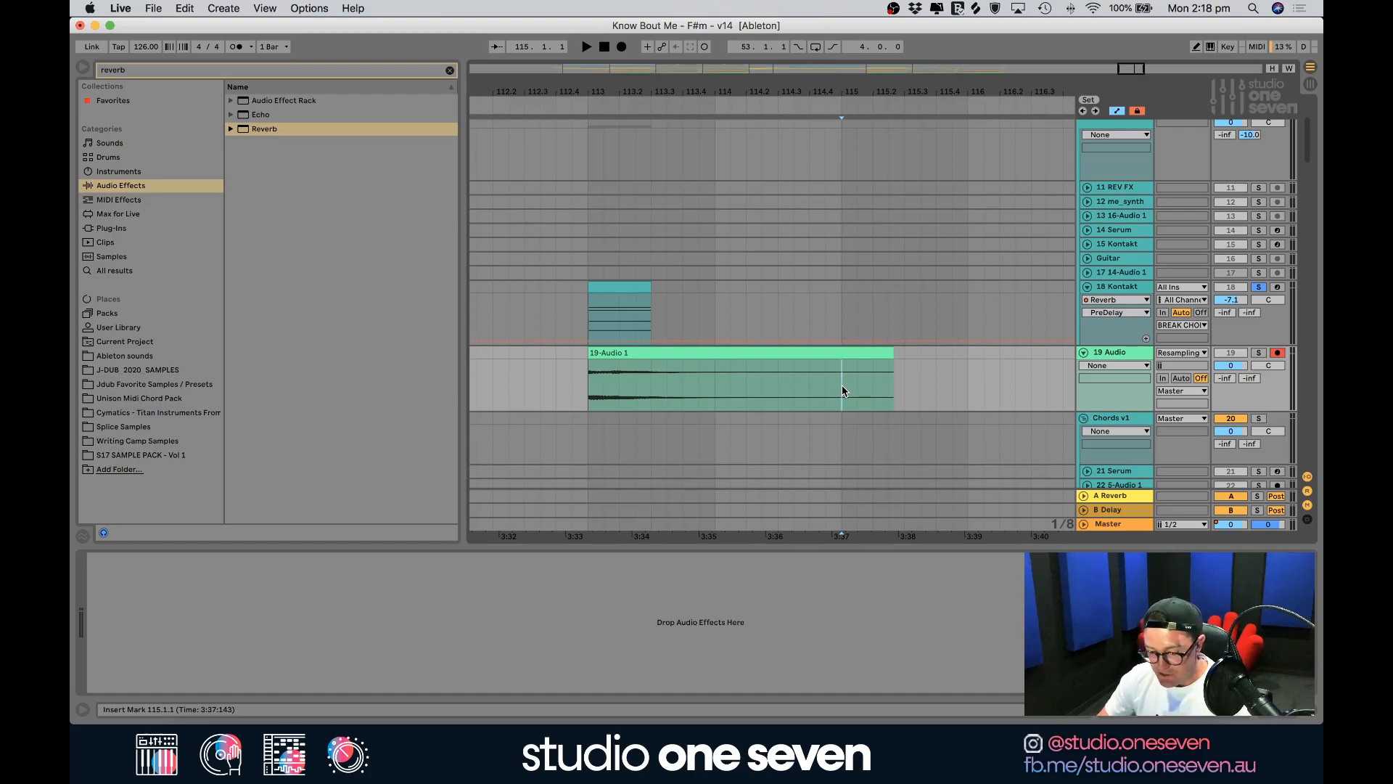
key(super+e)
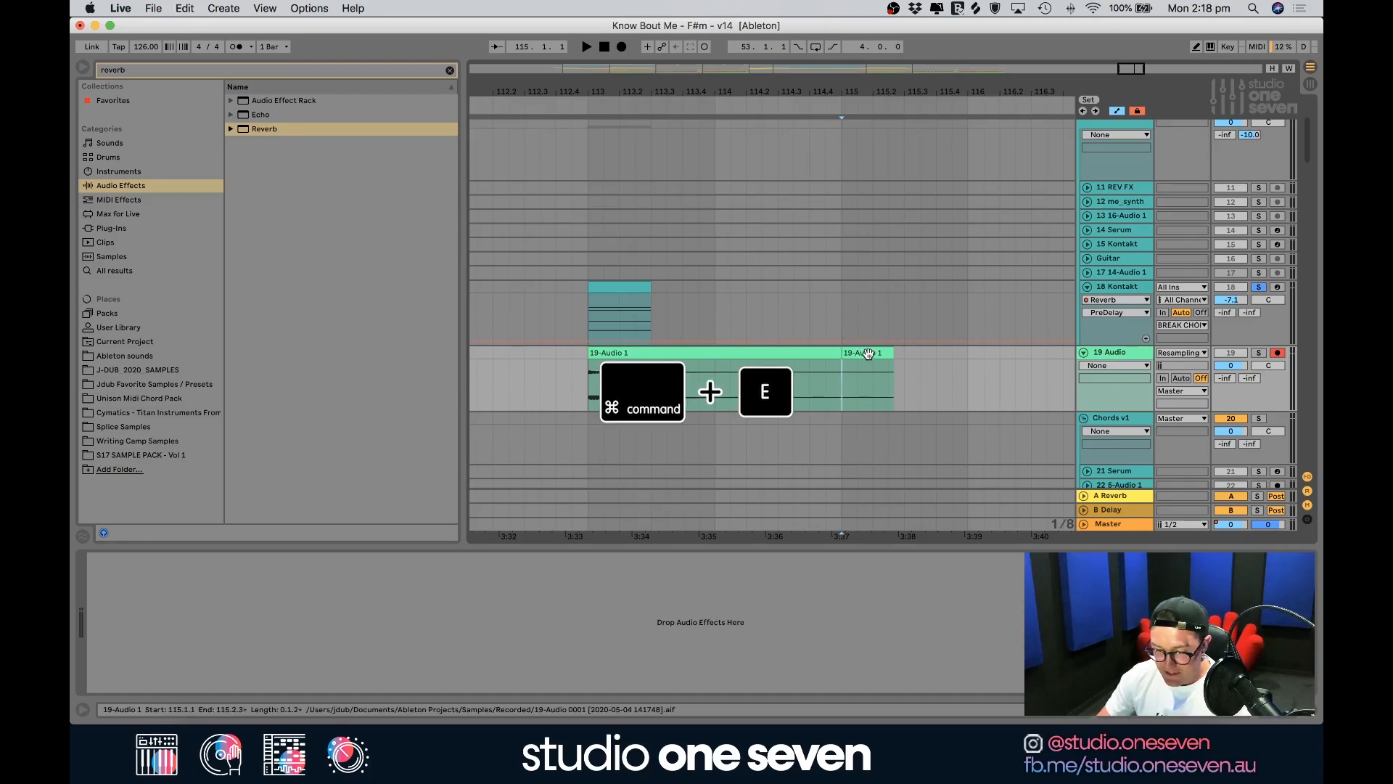
key(Delete)
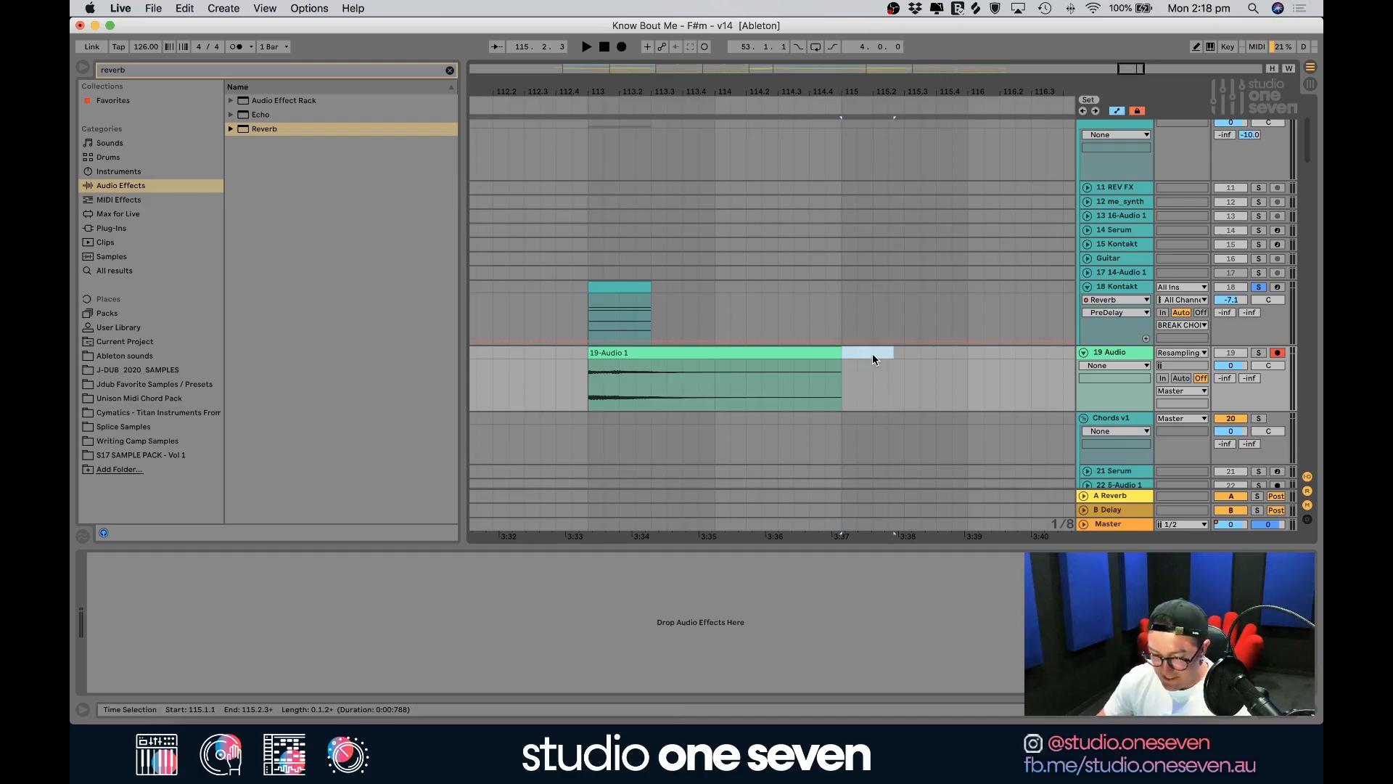
Move the recorded clip to a new audio track below 19 Audio and delete the emptied resampling track
click(1123, 355)
key(super+t)
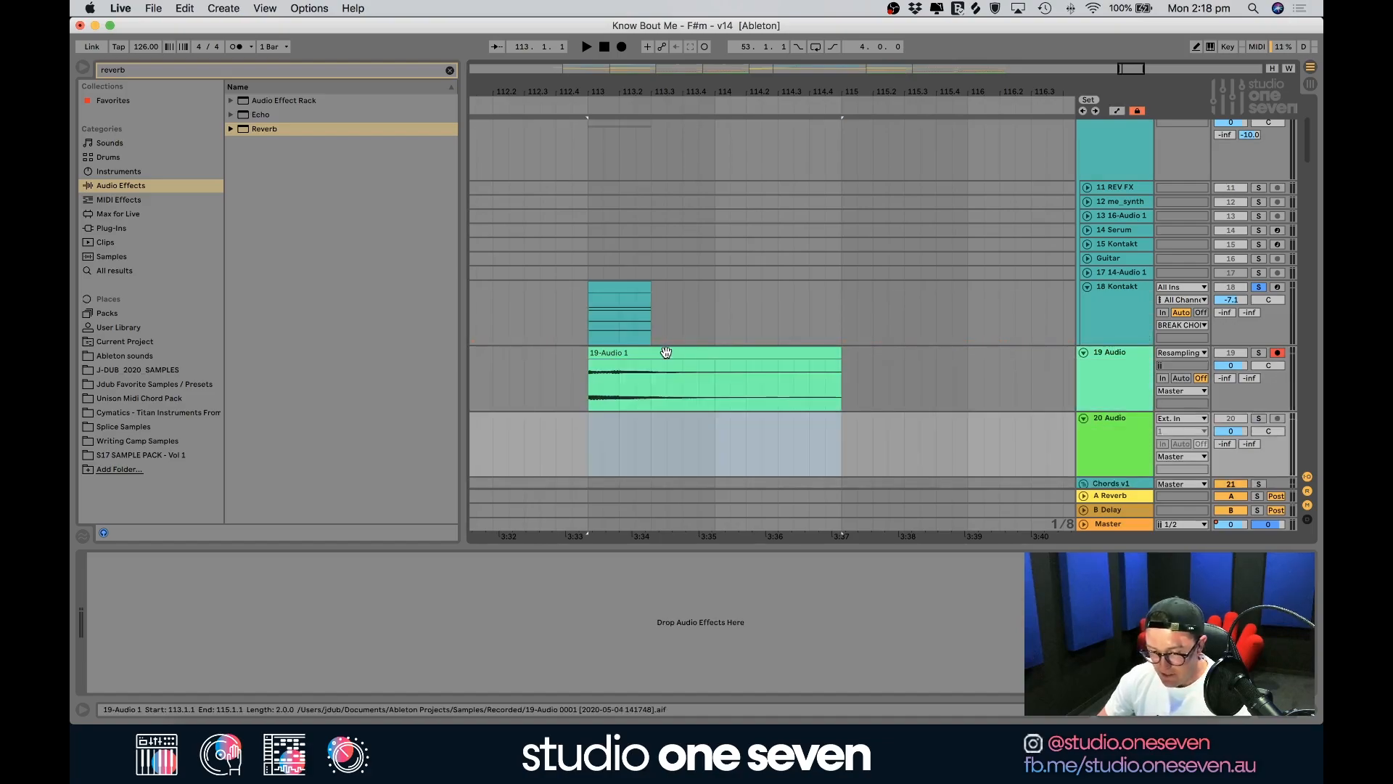
drag(665, 352, 652, 438)
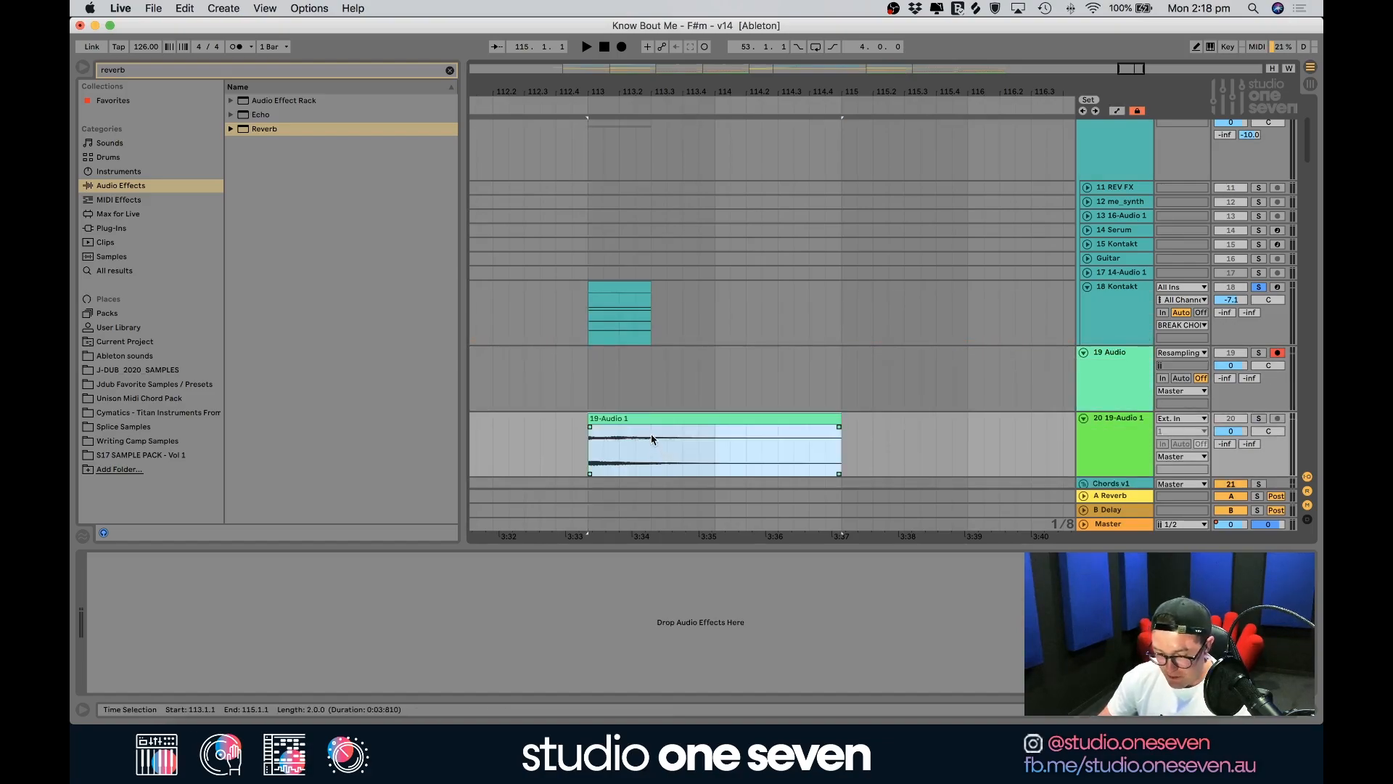
click(1130, 371)
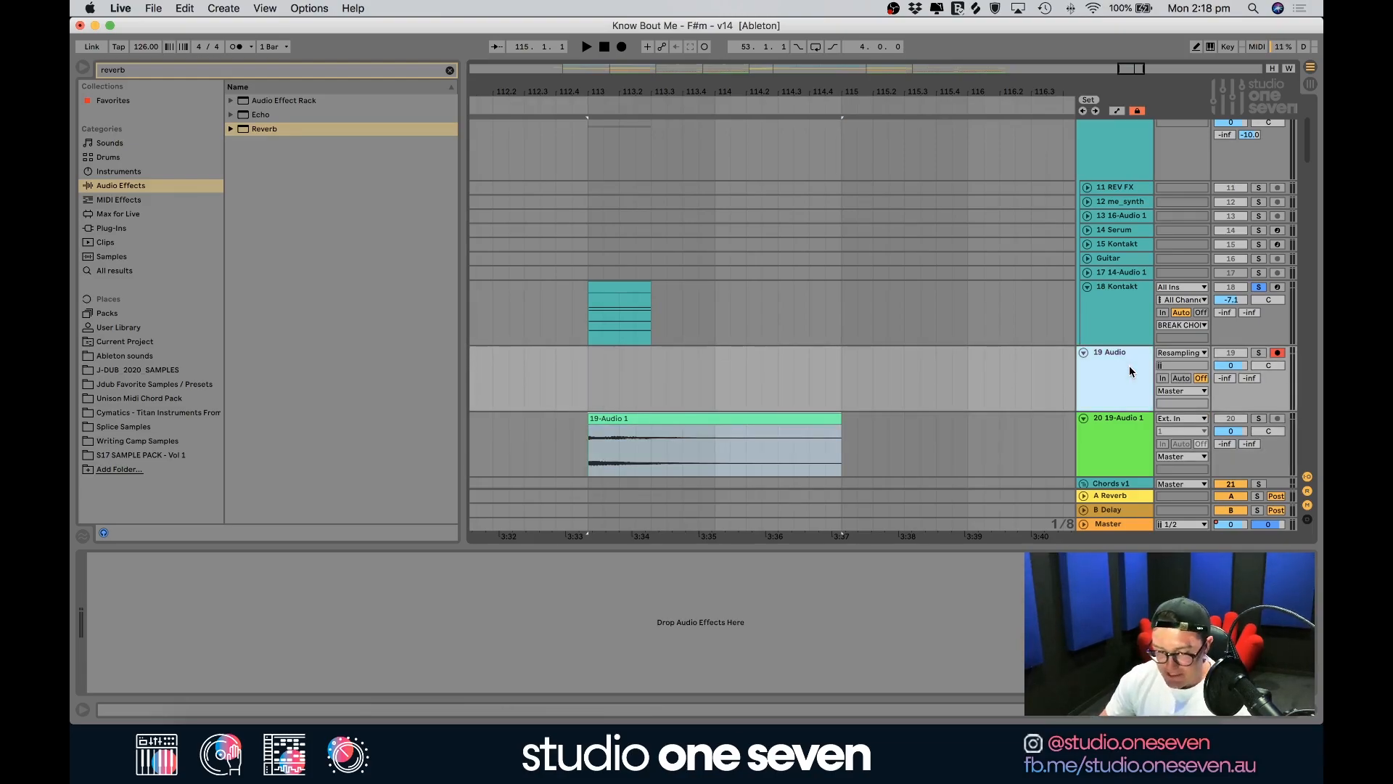
key(BackSpace)
Delete the Reverb device from the 18 Kontakt track and remove its copied chord clip at bar 113
click(1101, 312)
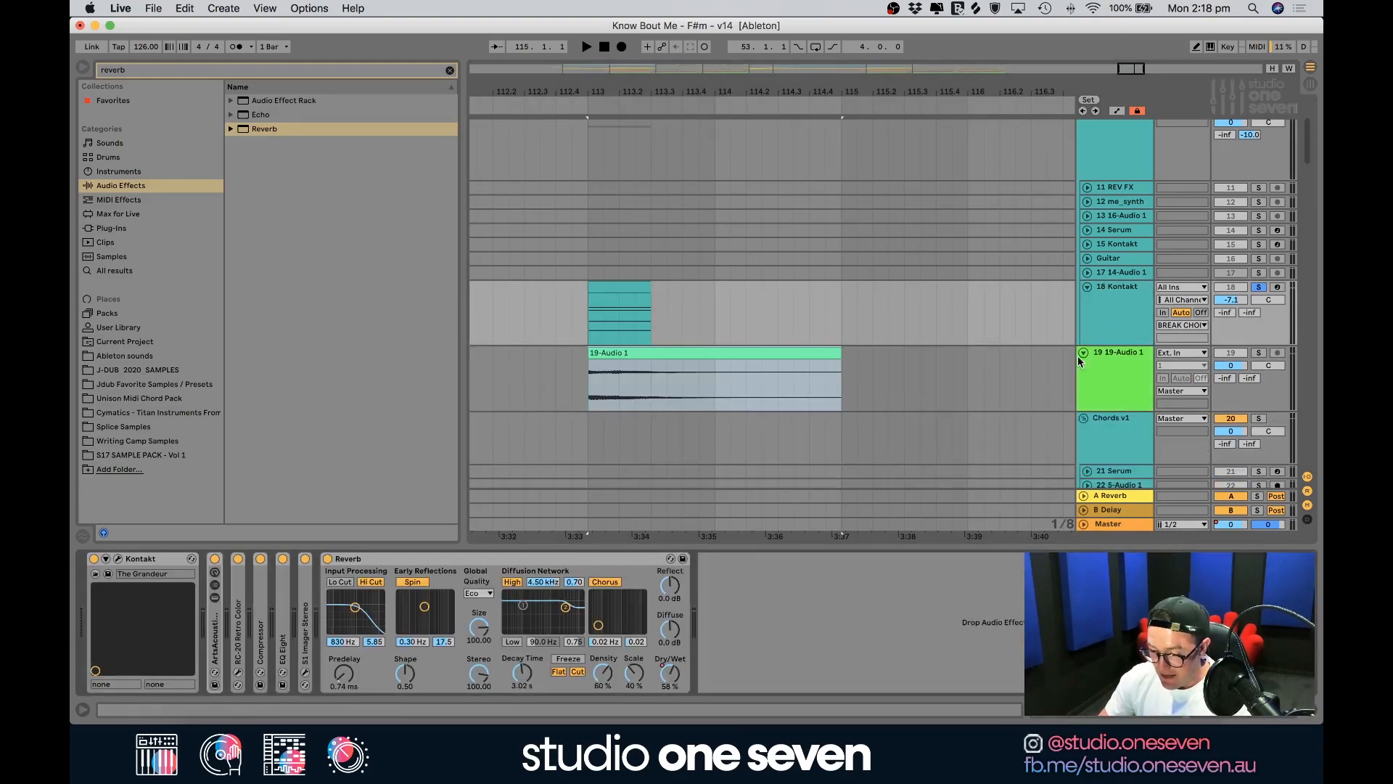
click(403, 559)
key(BackSpace)
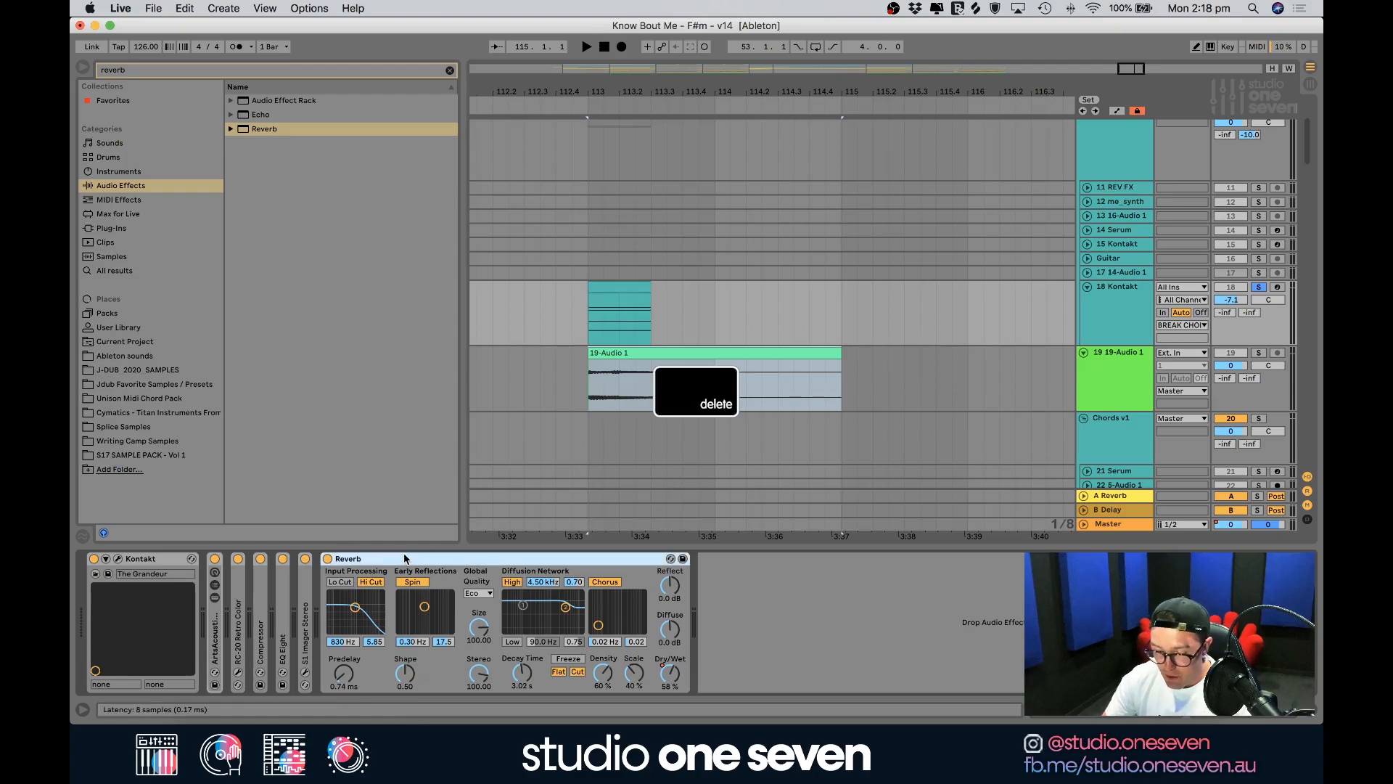
click(622, 285)
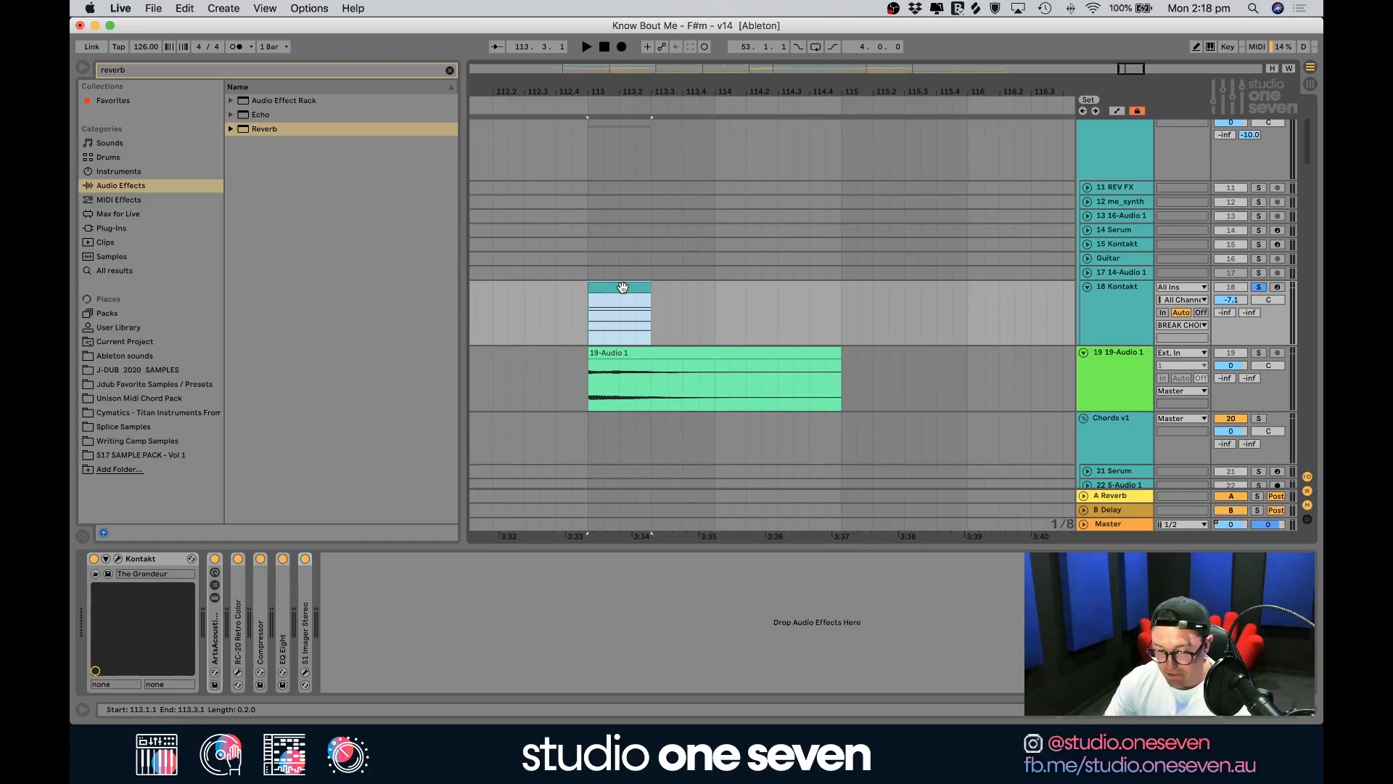
key(BackSpace)
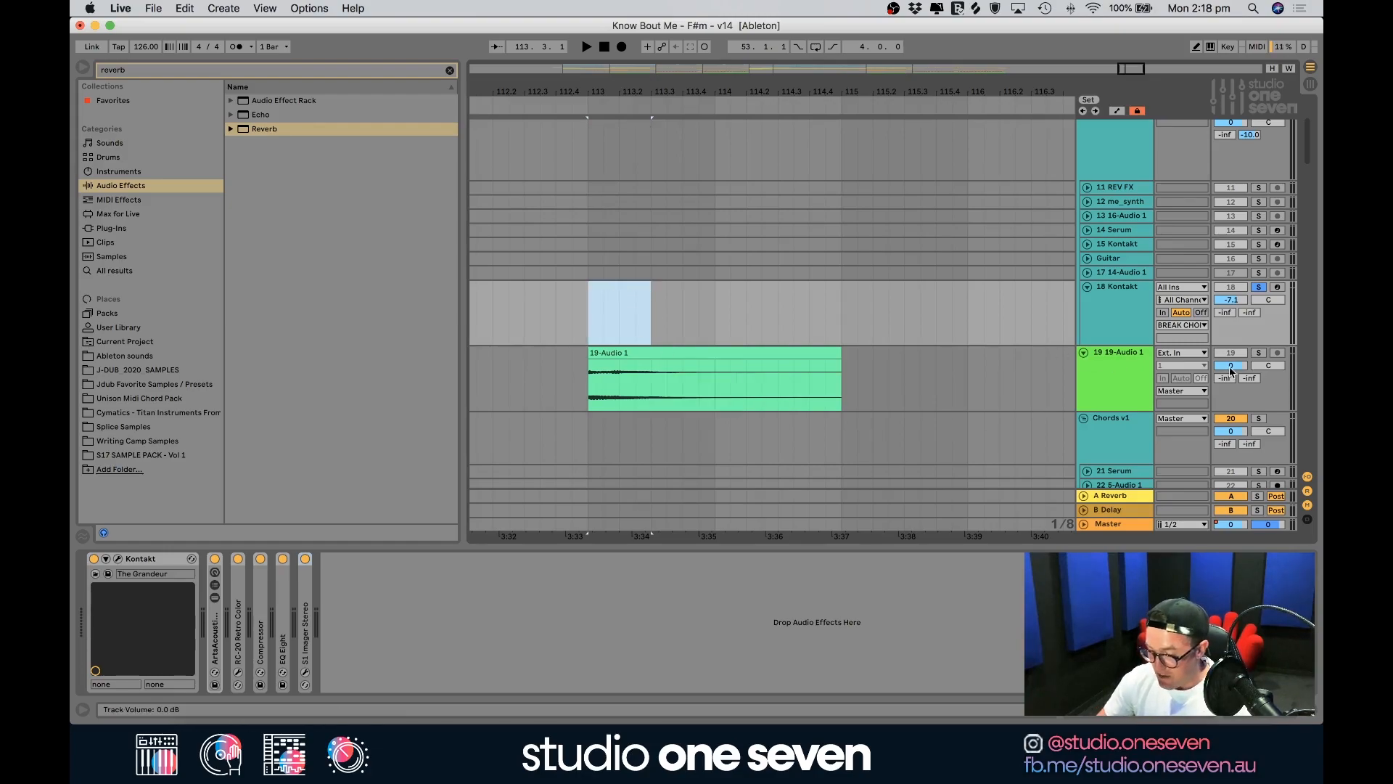
Solo the audio track holding the recorded reverb clip and play it back from bar 113
click(1258, 352)
key(space)
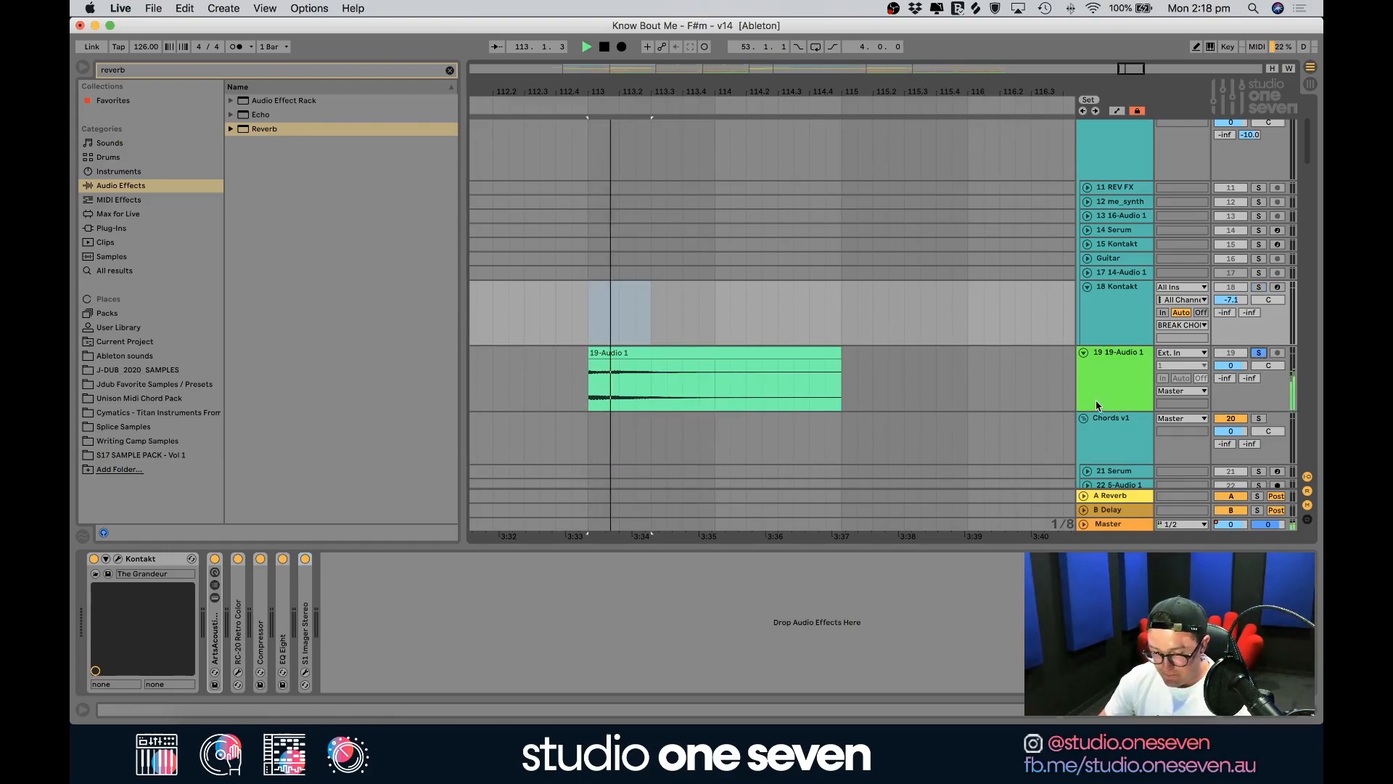
key(space)
Set the recorded clip's warp mode to Complex Pro and reverse the clip
click(766, 354)
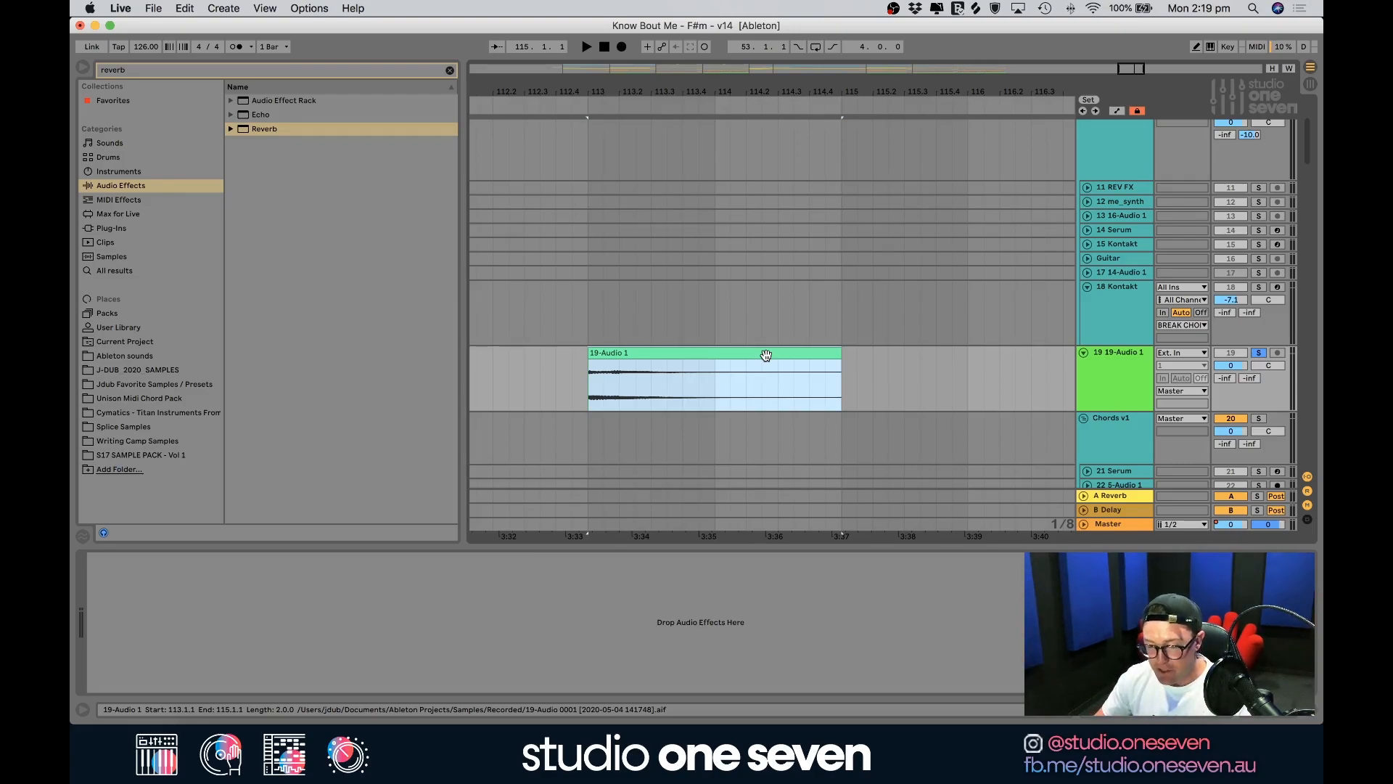
double_click(766, 354)
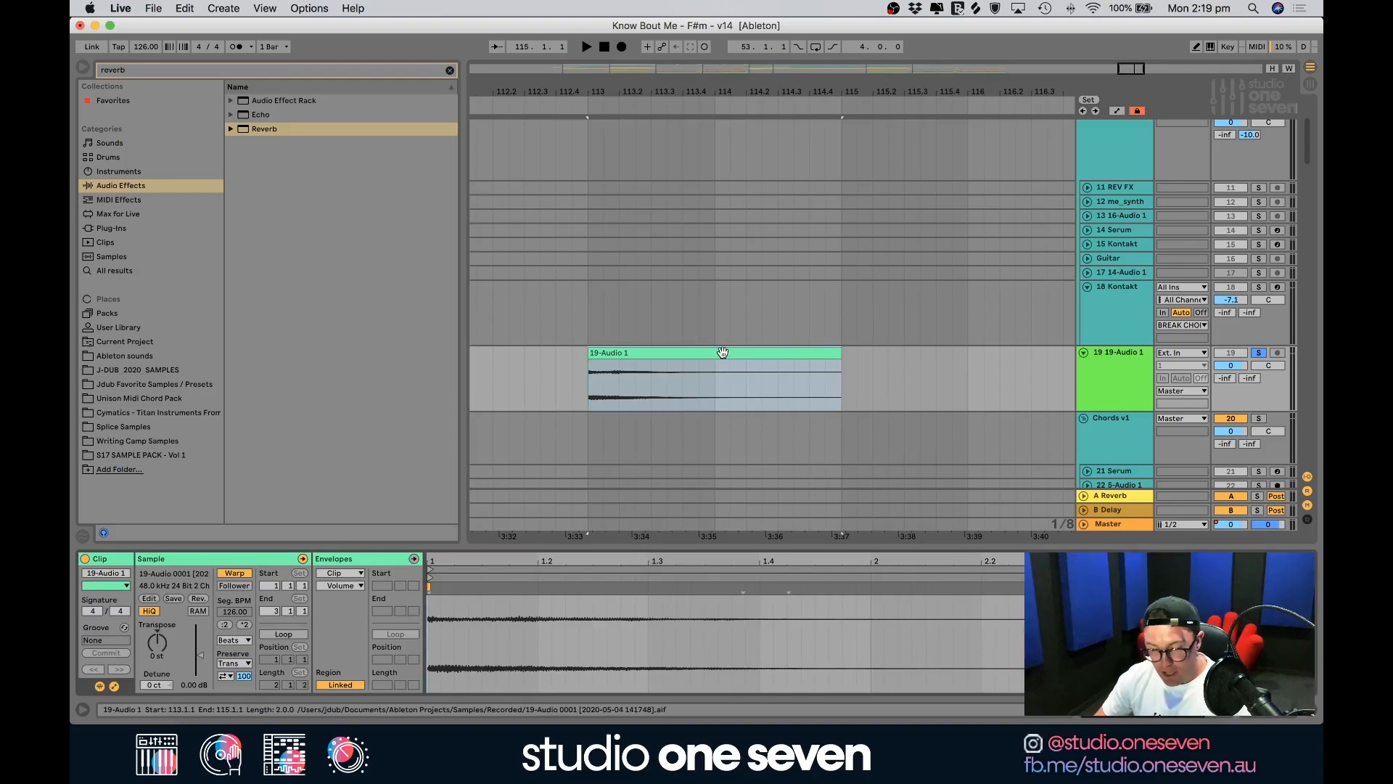
click(233, 640)
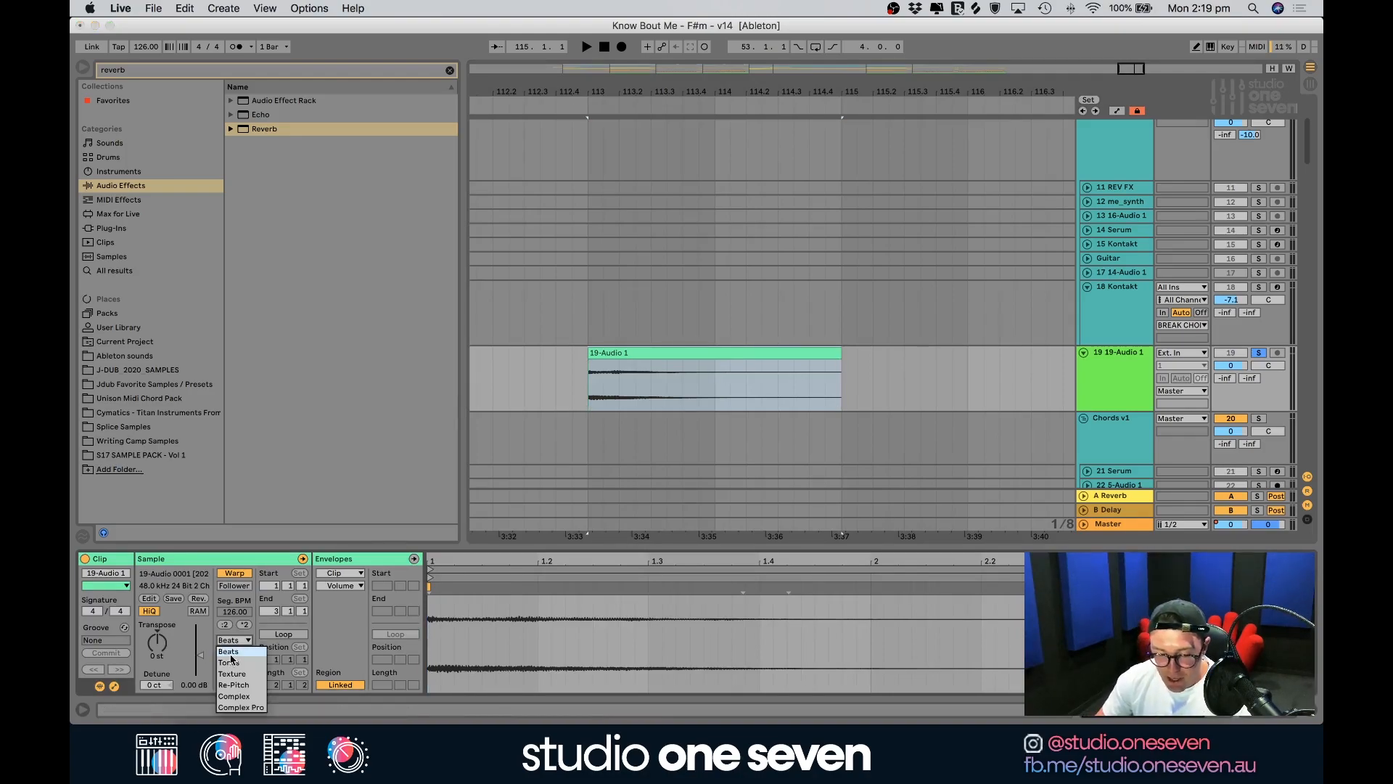
click(240, 711)
drag(242, 665, 242, 739)
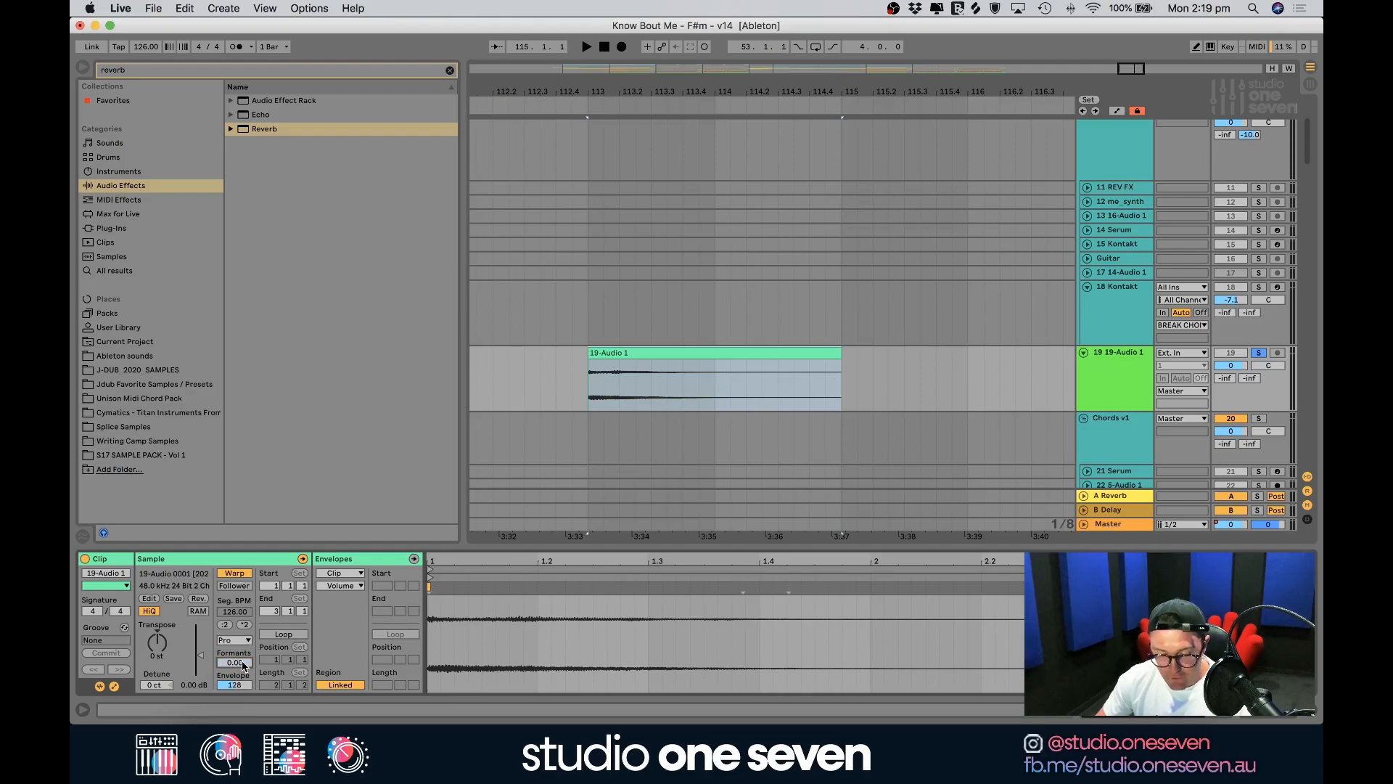
click(201, 600)
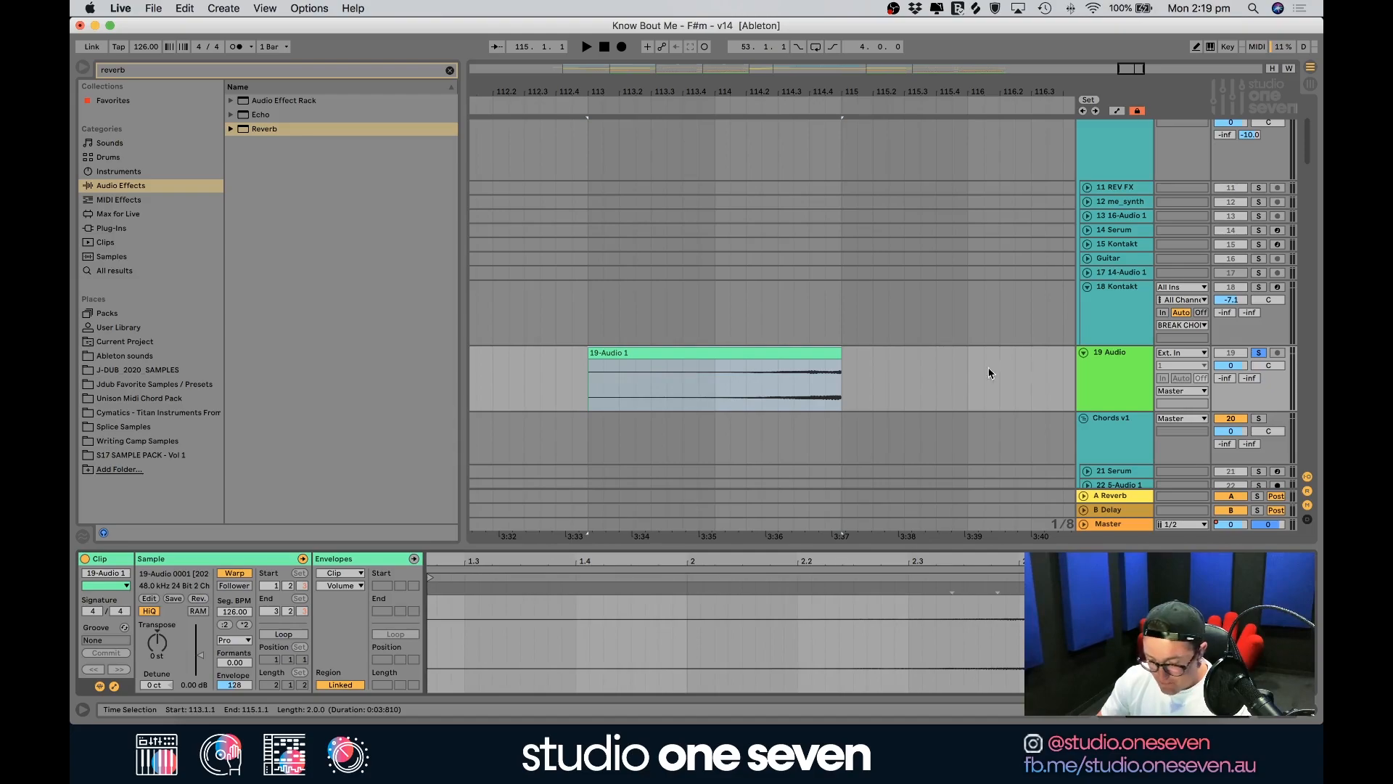
Play back the reversed clip from bar 114
click(716, 385)
key(space)
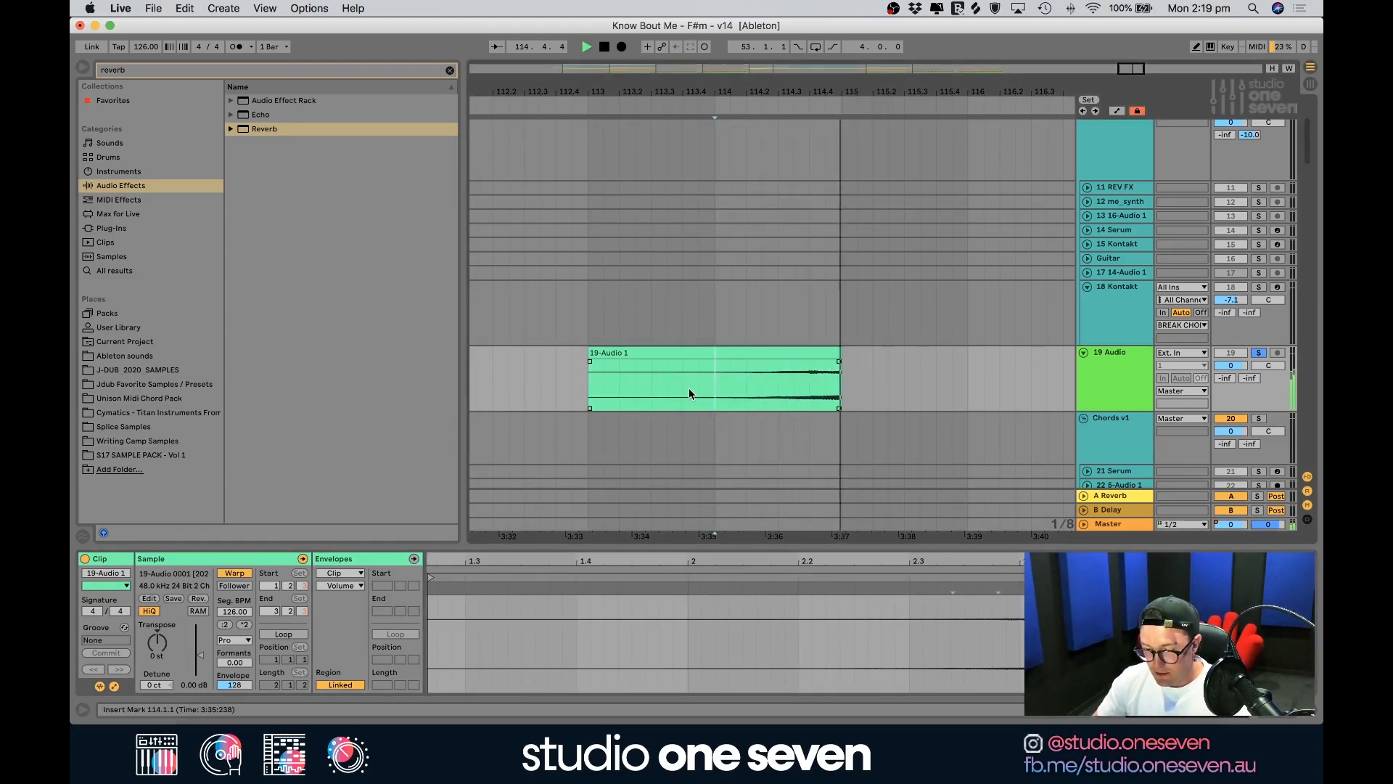
key(space)
Paste the reversed clip before the verse on the 19 Audio track, with its end at 53.2.1
click(706, 353)
drag(838, 94, 976, 22)
click(598, 377)
key(cmd+v)
drag(605, 368, 596, 370)
drag(597, 93, 771, 200)
drag(702, 354, 735, 397)
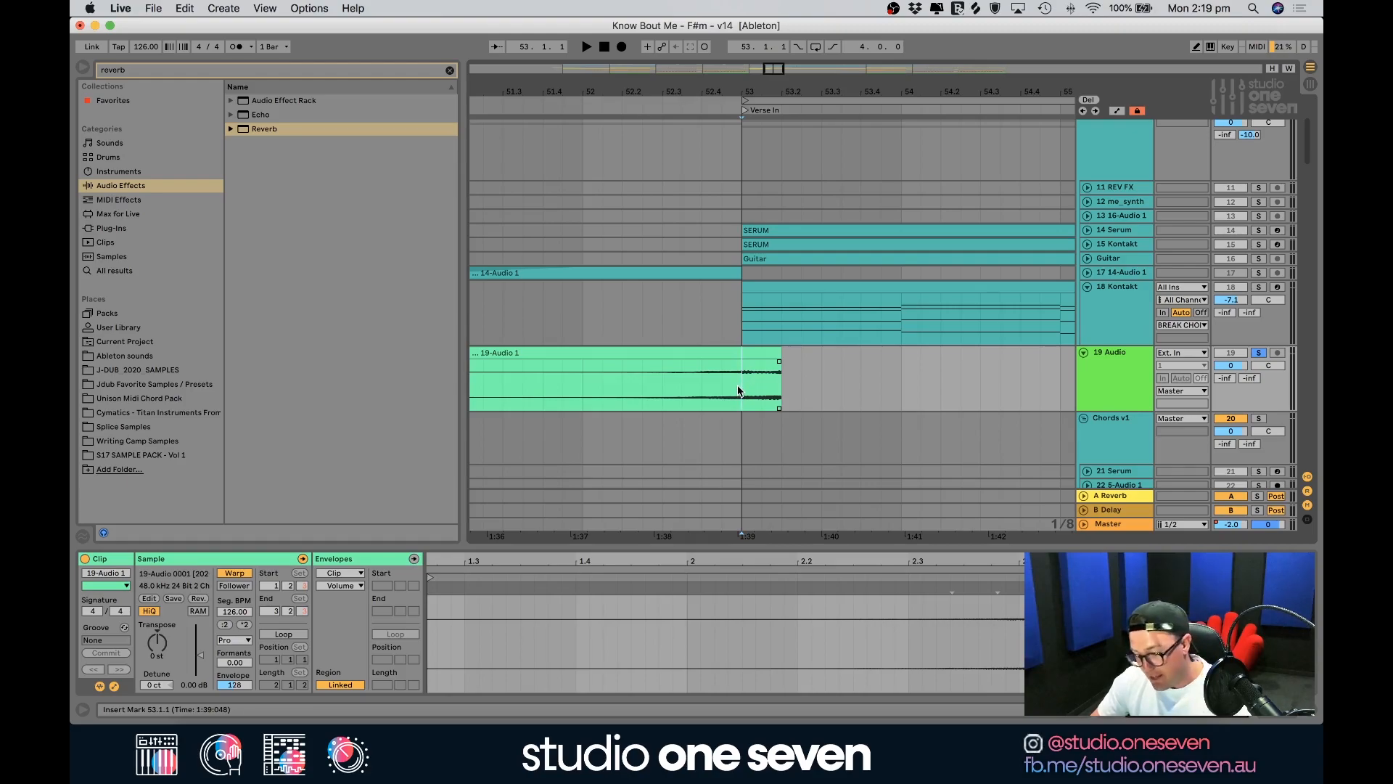
Audition the pasted reverse clip around the Verse In marker and trim its end to bar 53
click(702, 396)
key(space)
click(740, 390)
key(space)
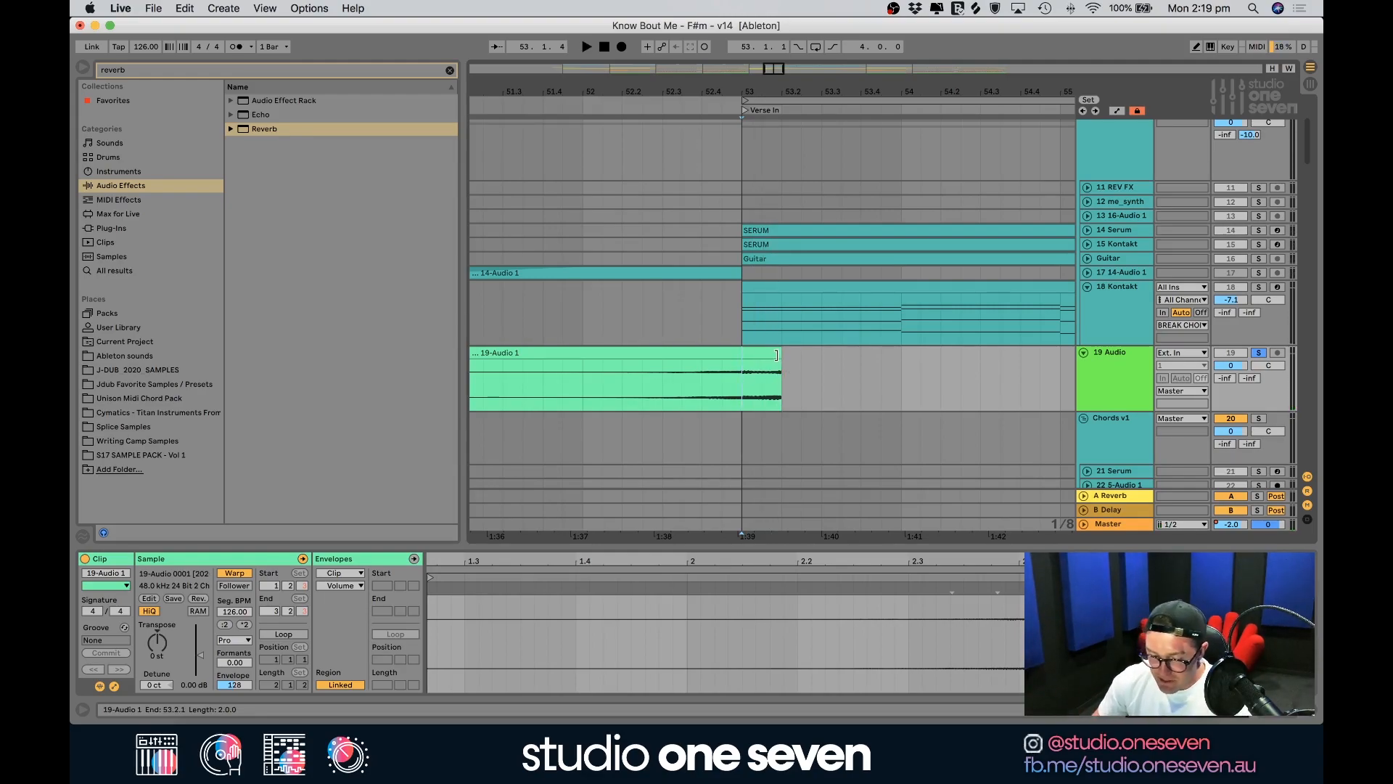
drag(778, 356, 739, 355)
Solo the 18 Kontakt and 19 Audio tracks together and play the transition into the verse from 51.2.3
click(582, 373)
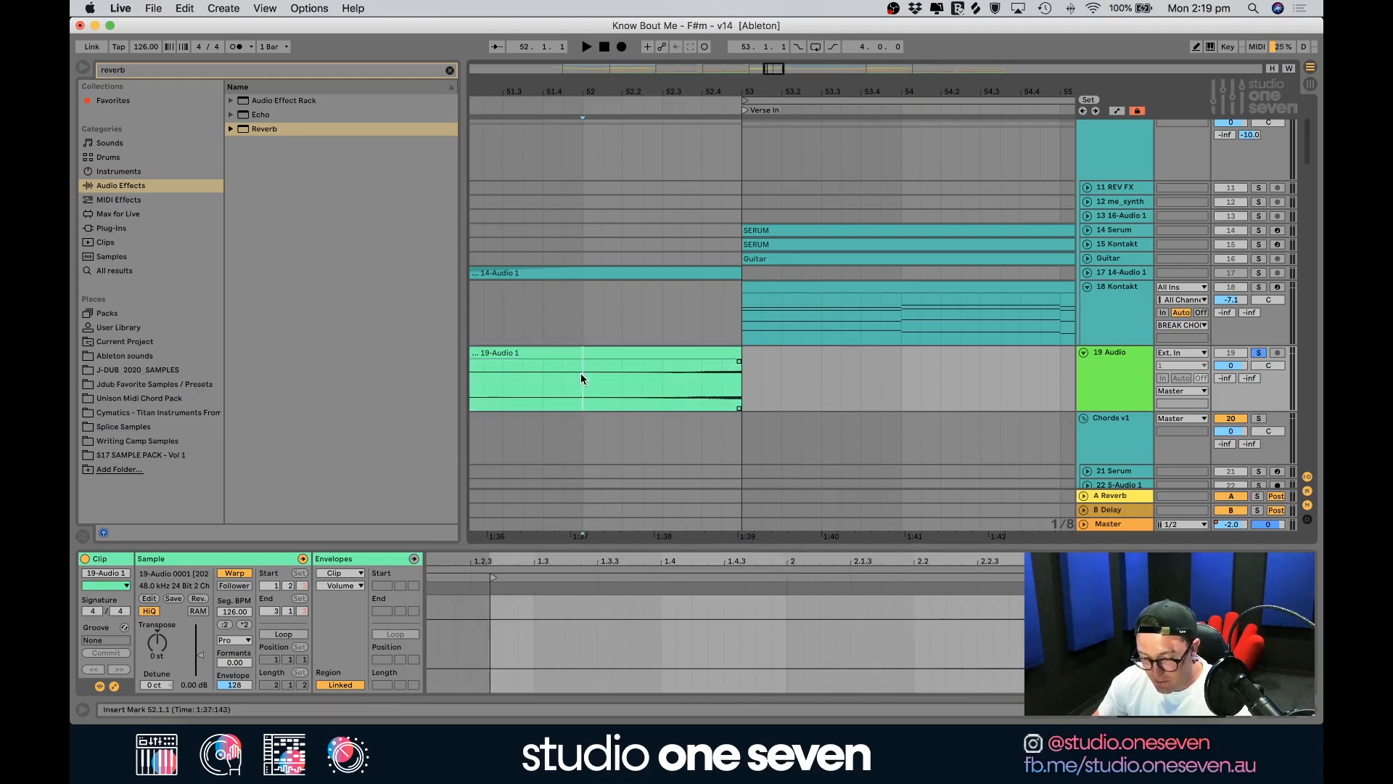
click(1128, 371)
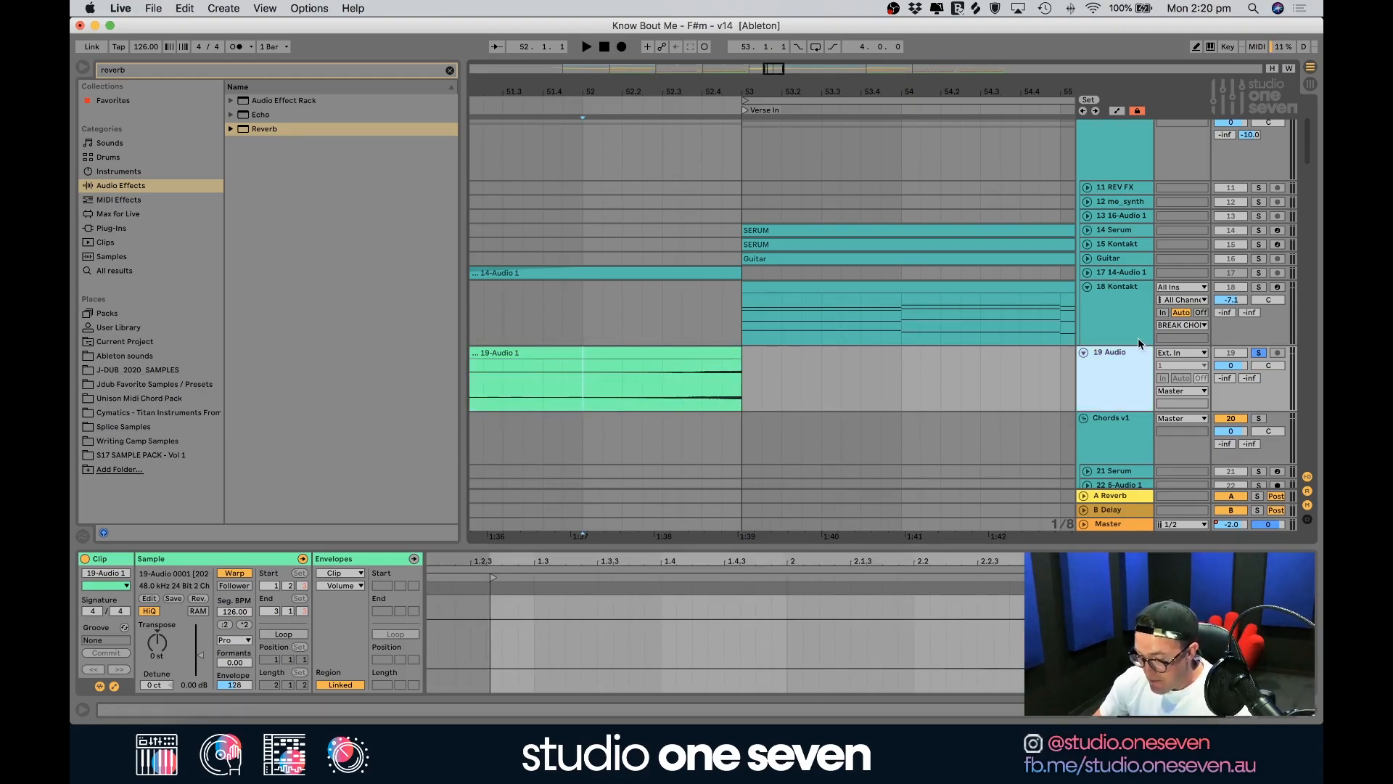
click(1258, 288)
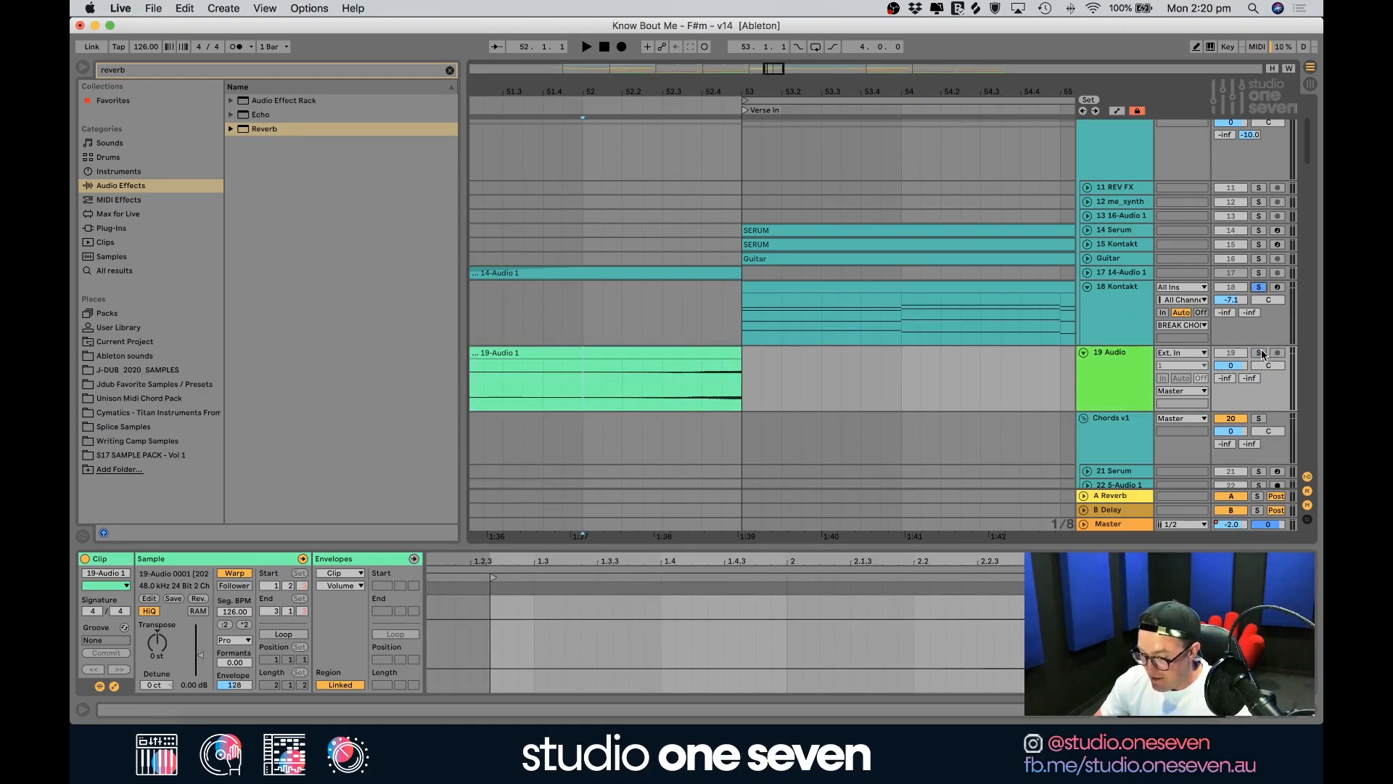
click(491, 310)
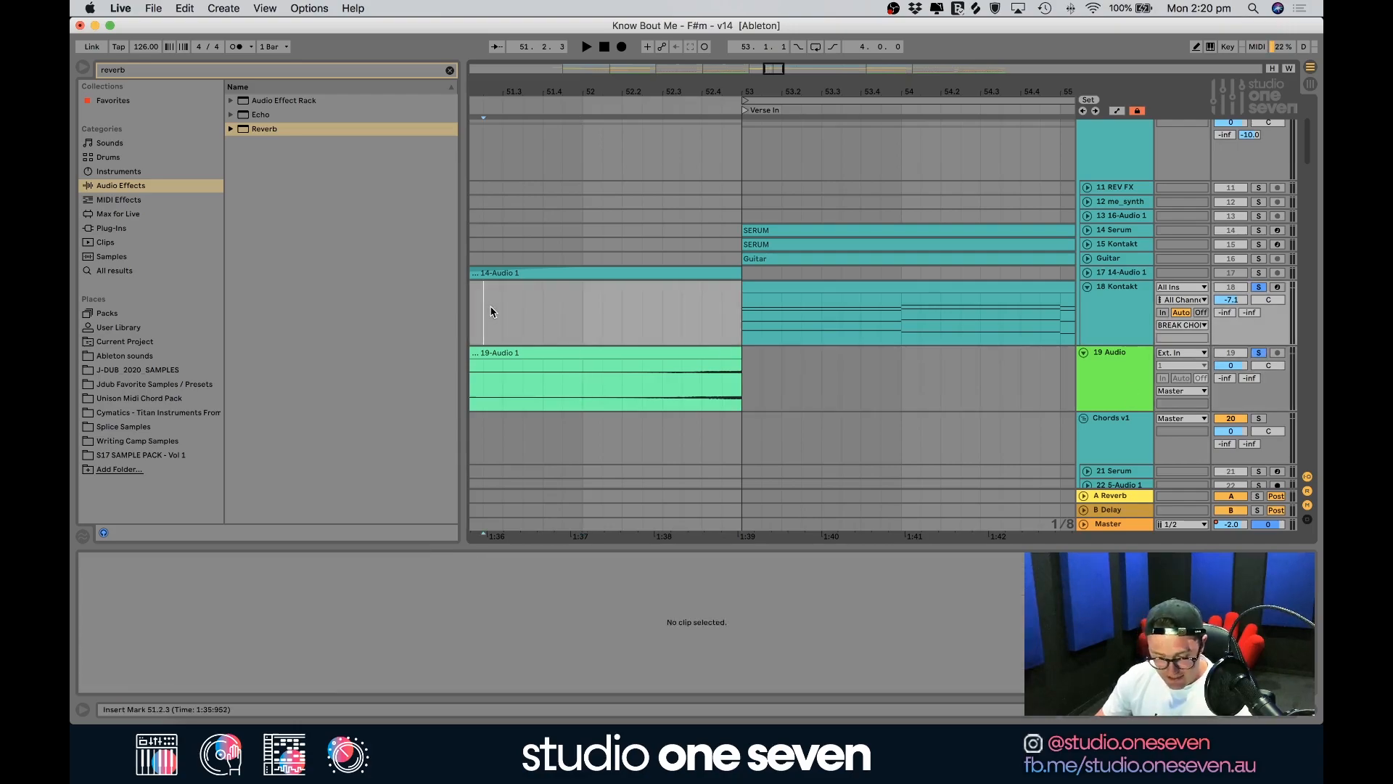
key(space)
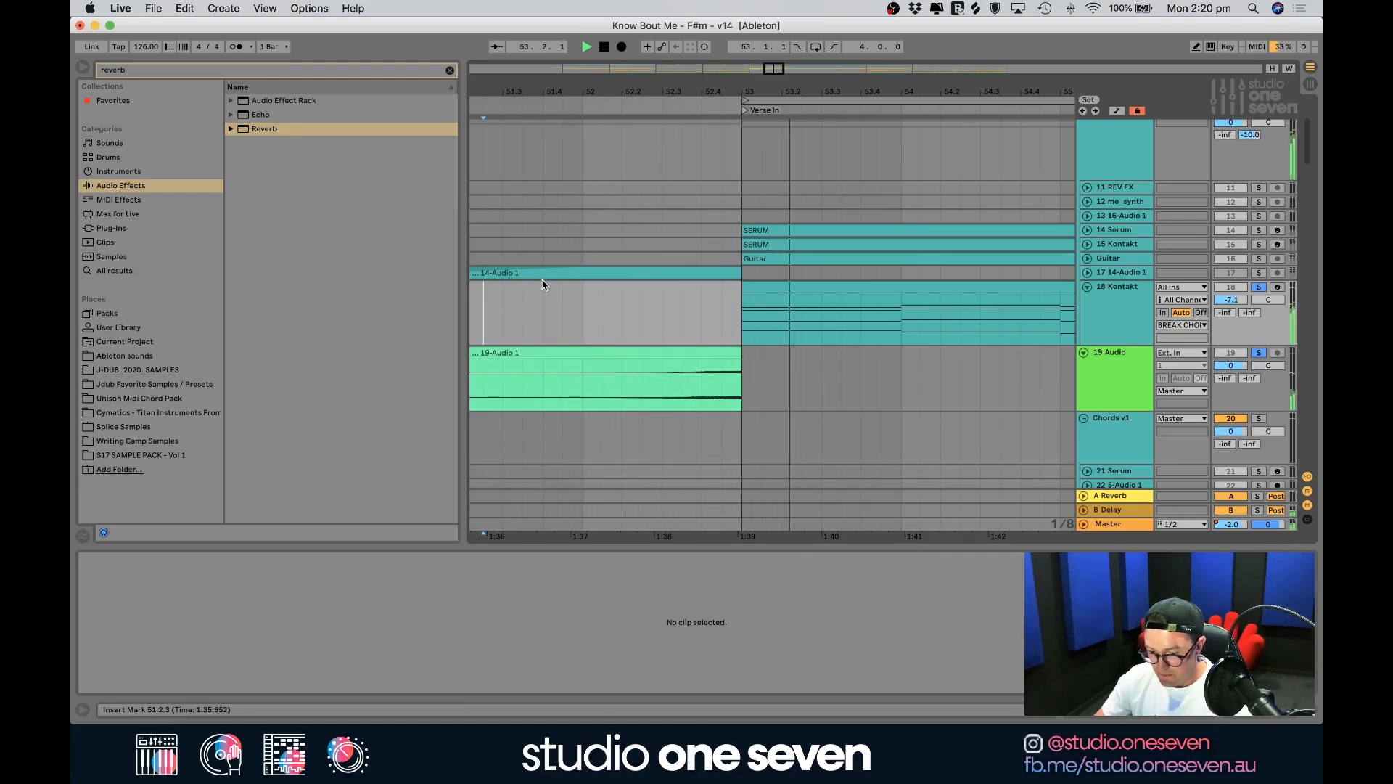
Add a Reverb effect to the 19 Audio track and set its Dry/Wet to 35%
key(space)
scroll(830, 146, down, 5)
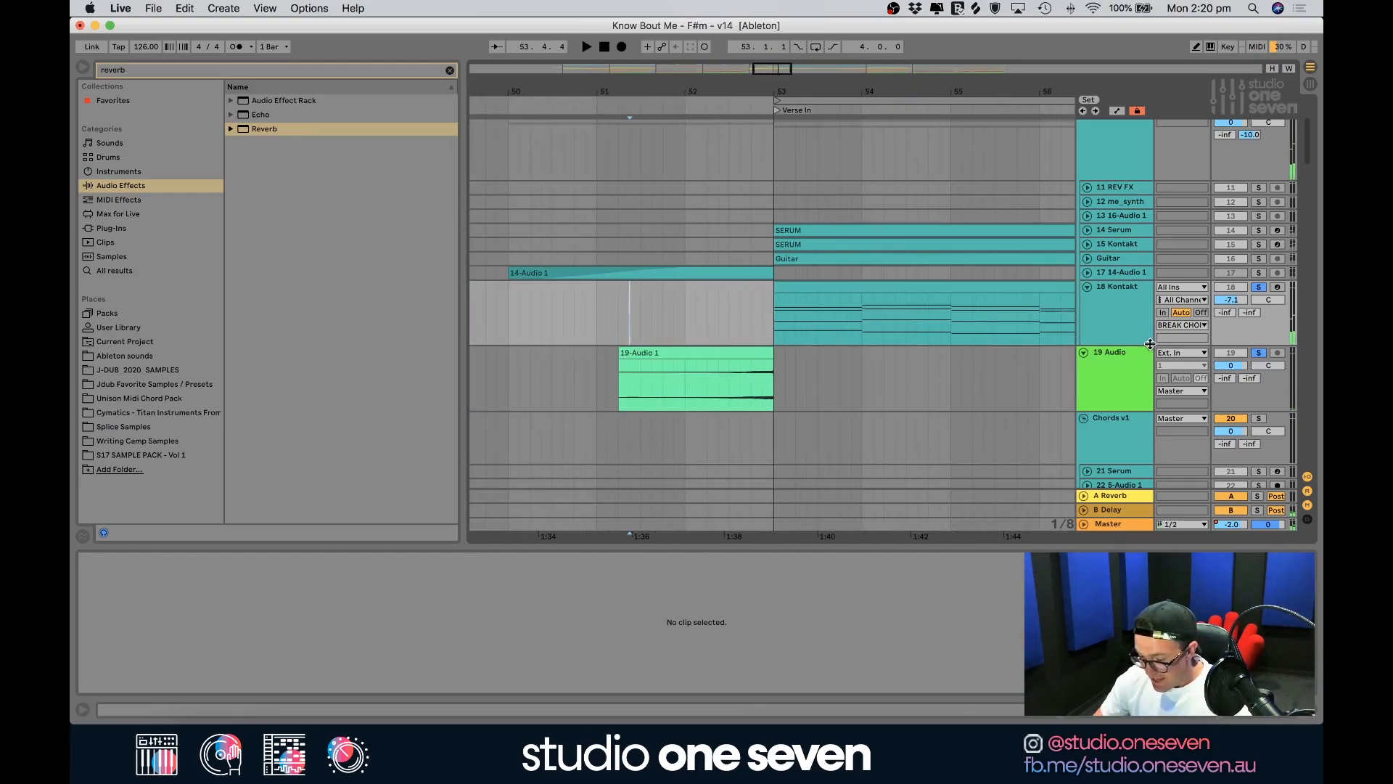
click(1141, 378)
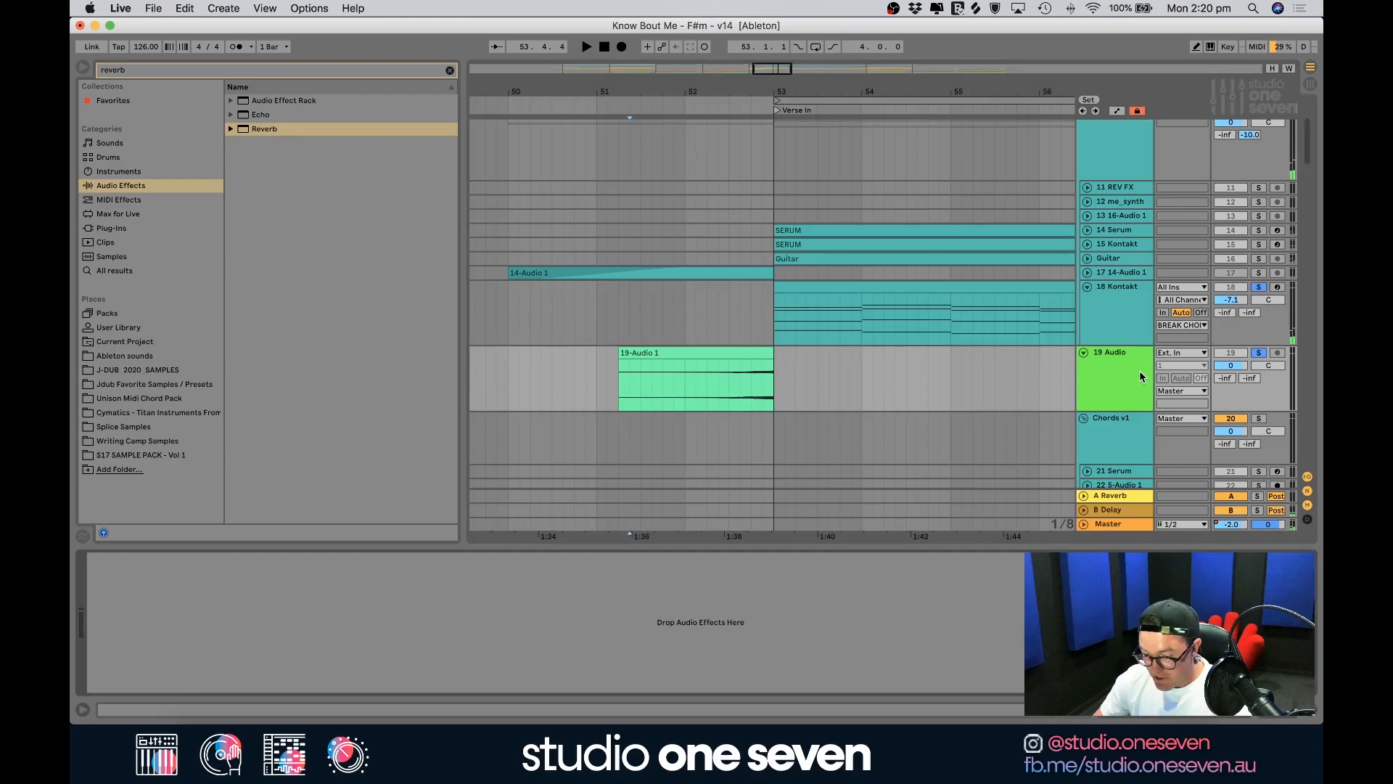
drag(279, 131, 278, 131)
double_click(278, 130)
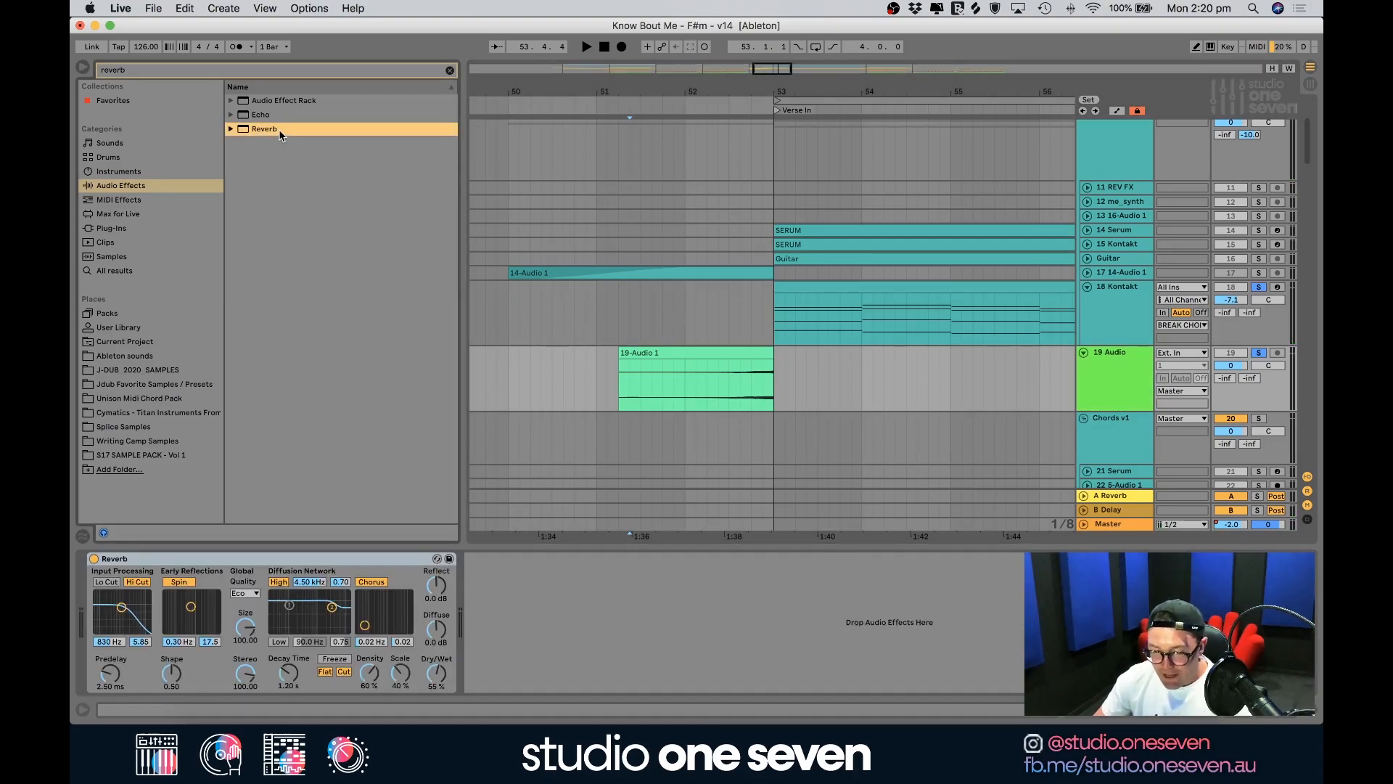
click(663, 363)
drag(439, 677, 439, 689)
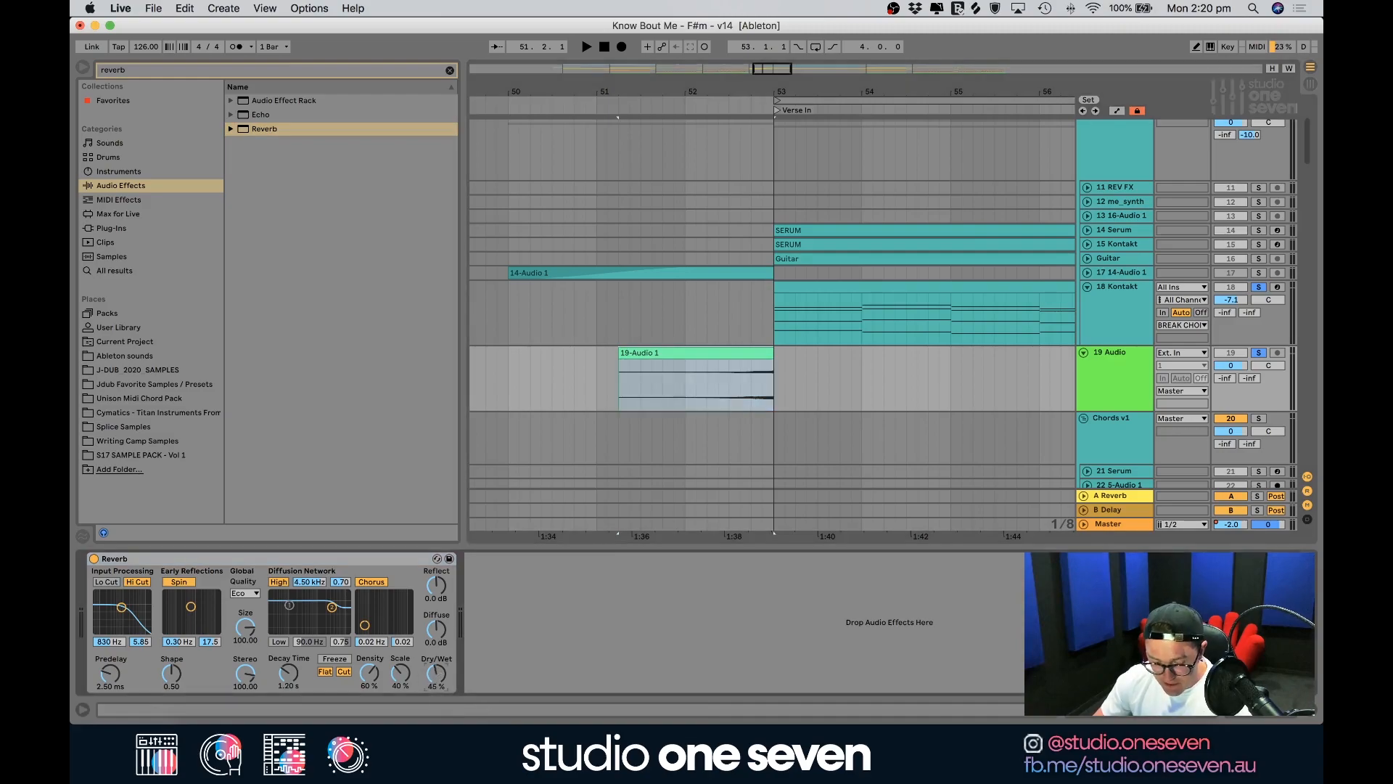
Add a fade-in to the reversed clip that reaches full level about midway through bar 52, and audition it briefly
click(713, 354)
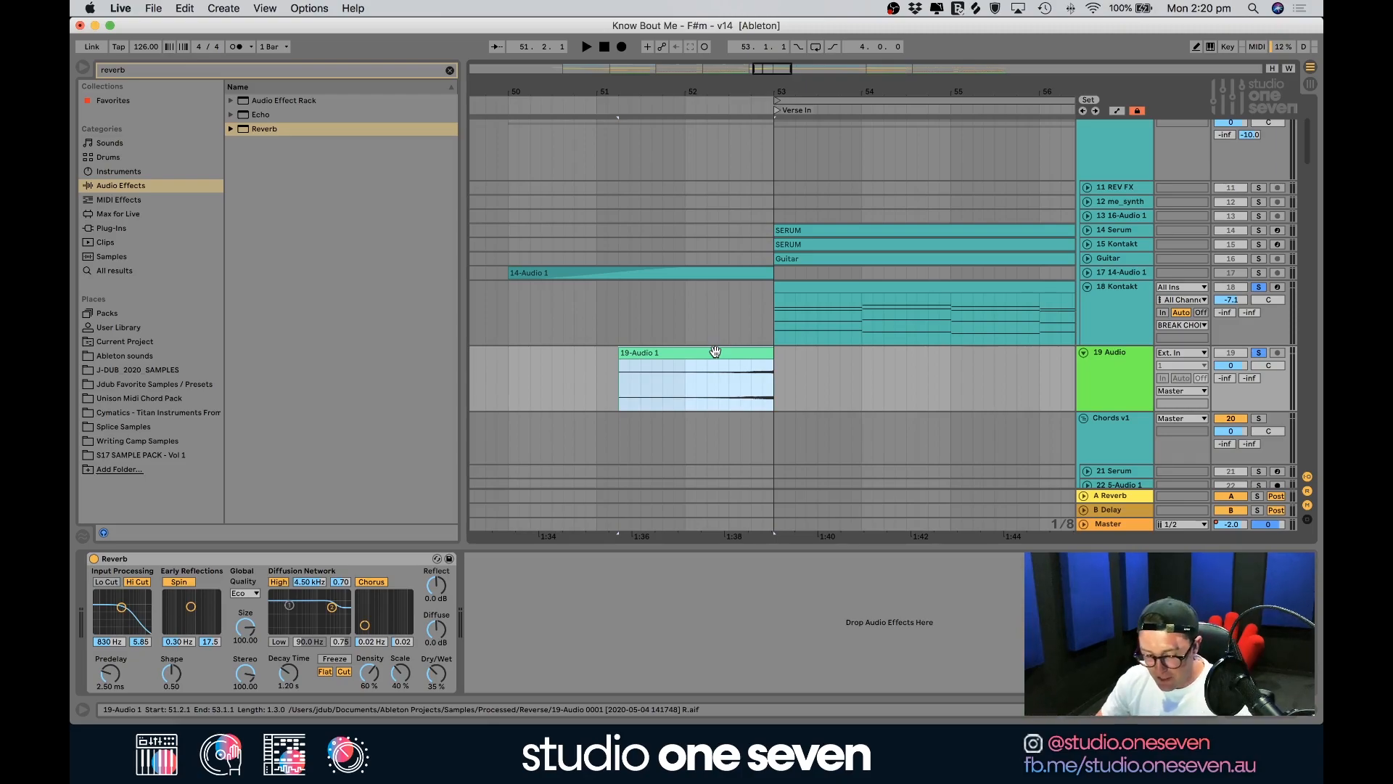
drag(622, 363, 734, 360)
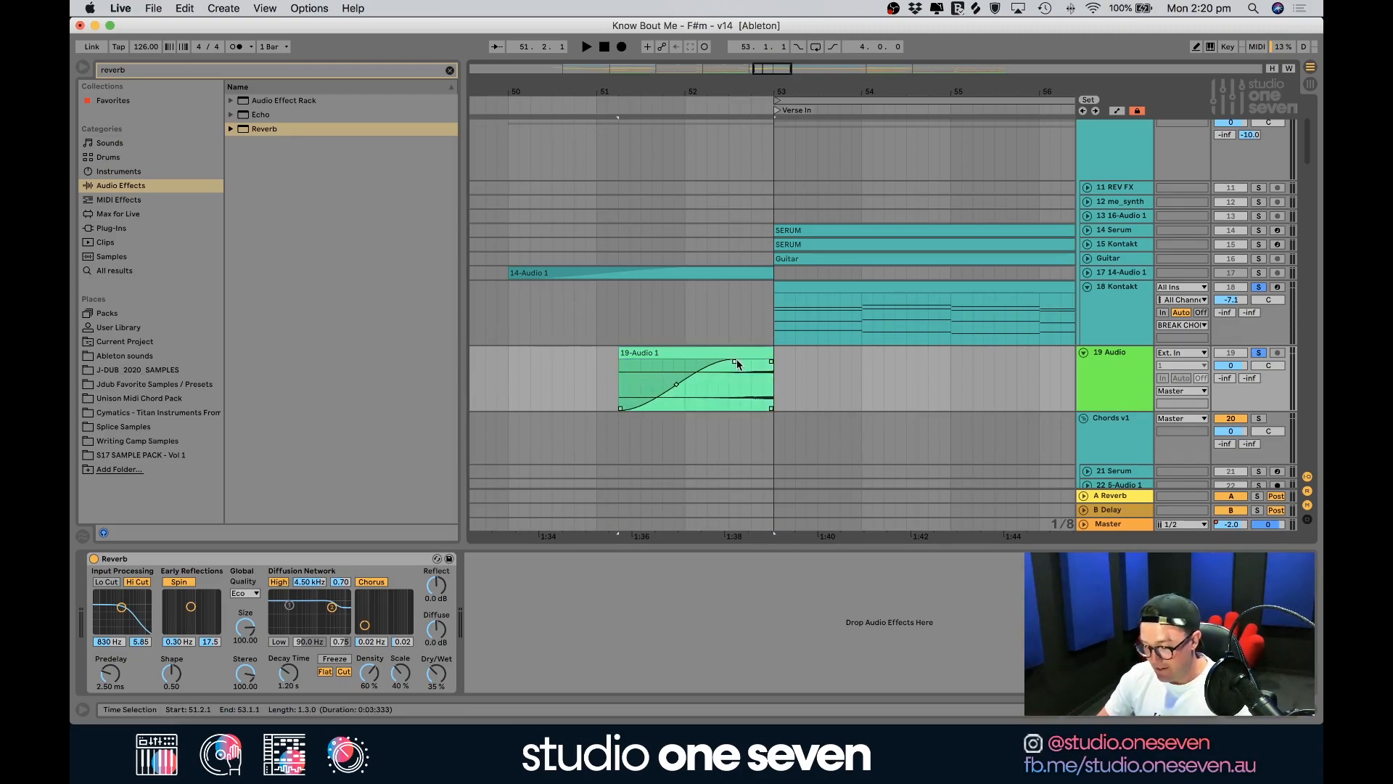
click(645, 349)
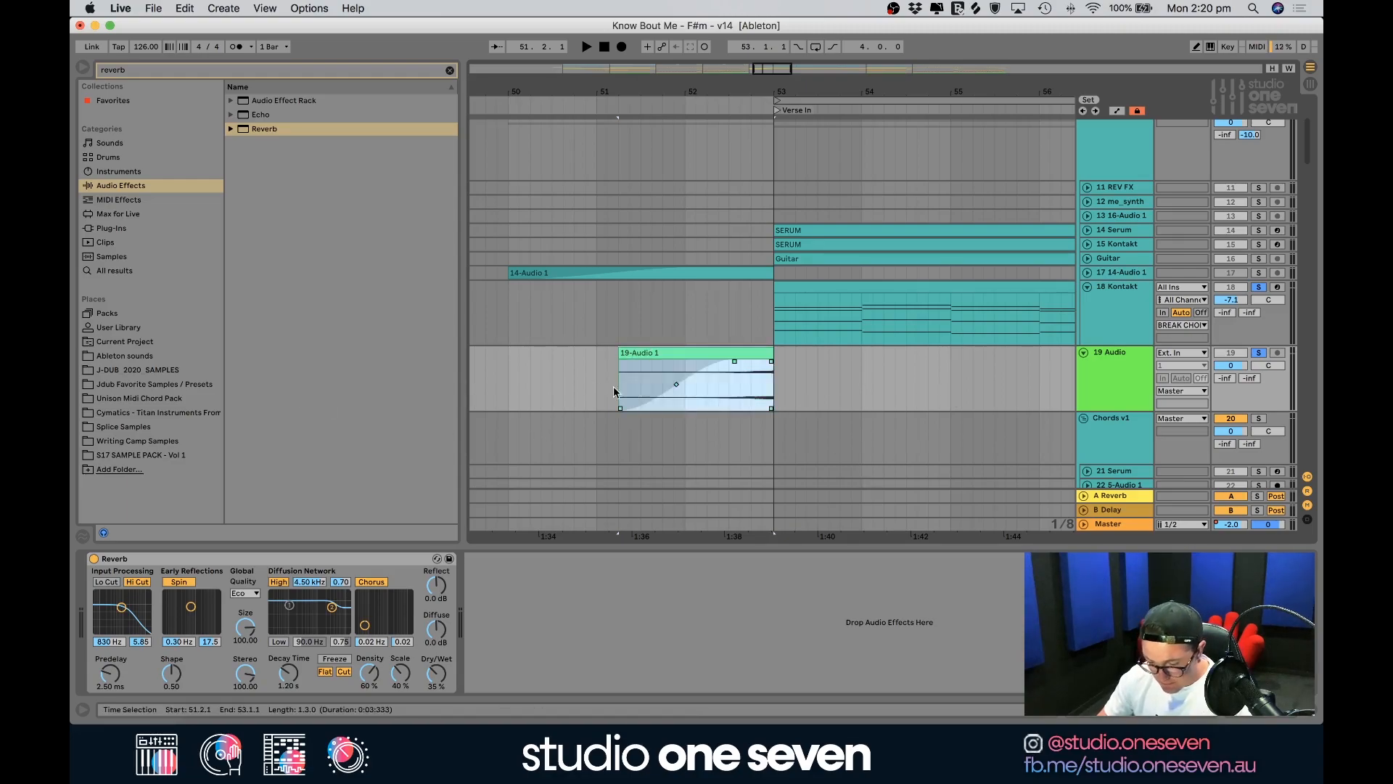
key(space)
key(space)
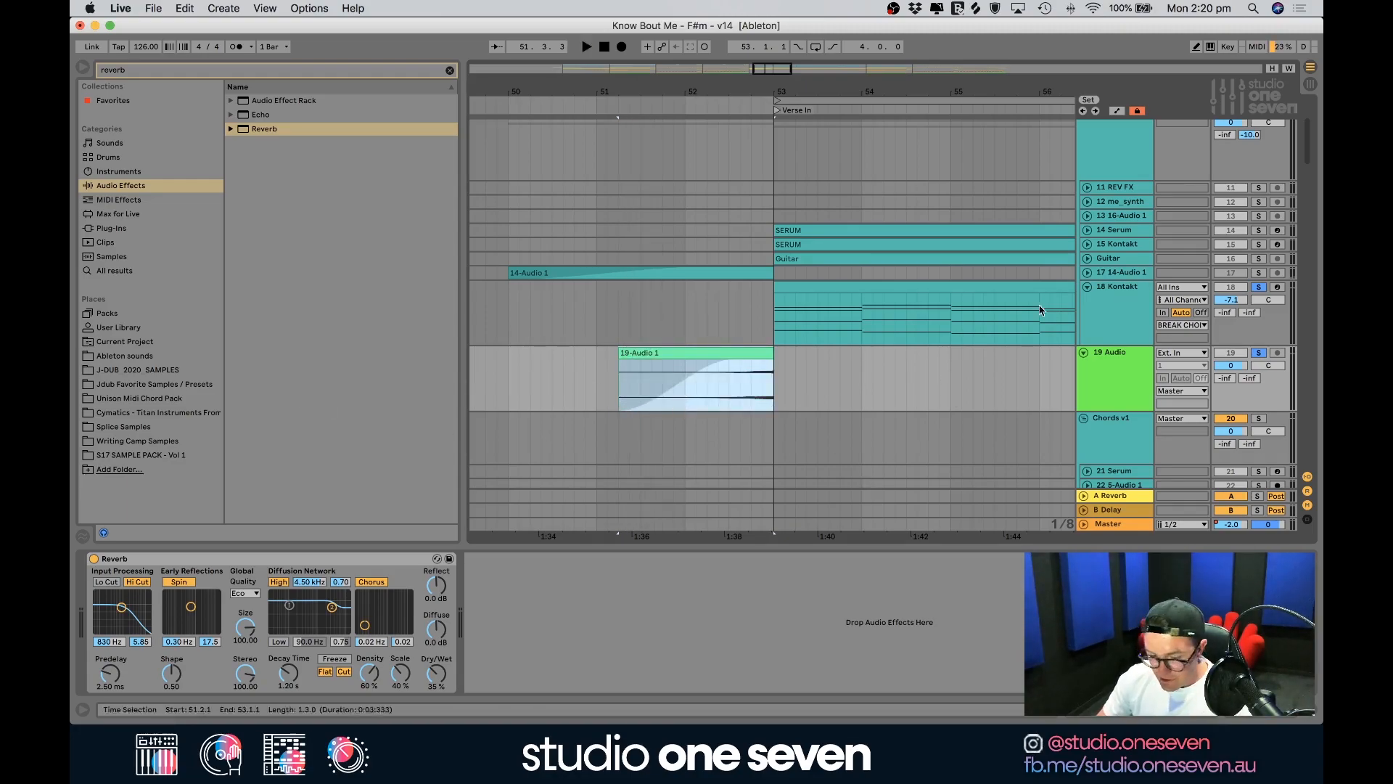
Toggle the effect device on the Master track and hide the device view
click(1122, 525)
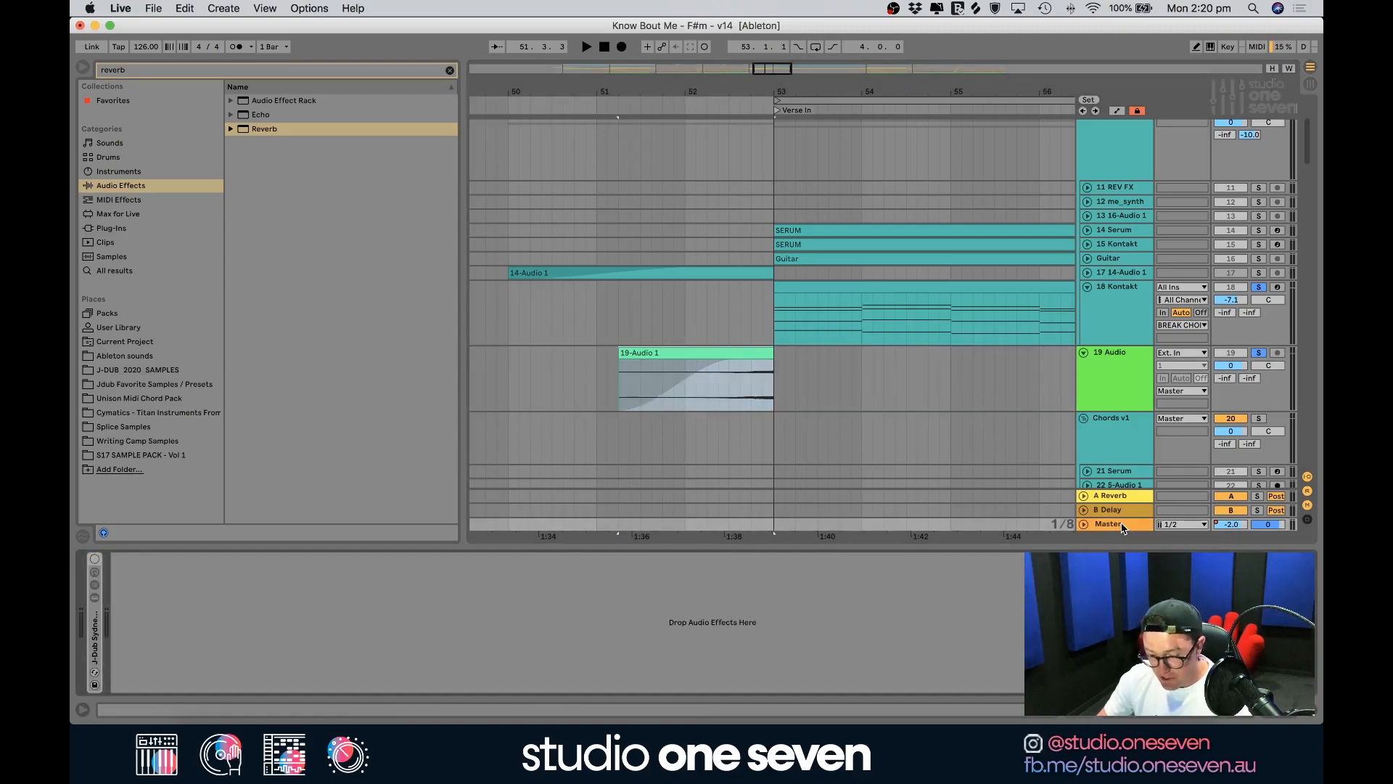
click(94, 558)
click(1314, 715)
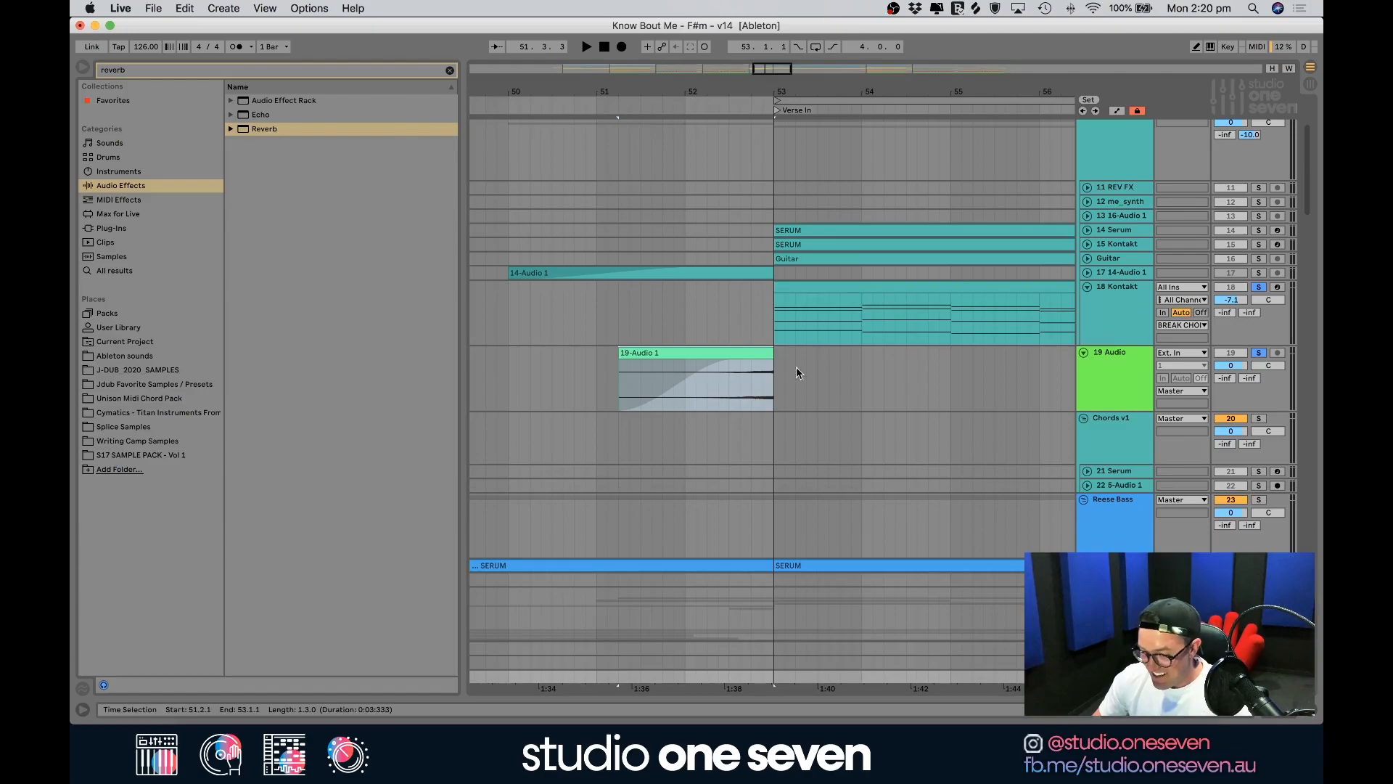
Play the faded reverse clip from 51.2.1 through into the soloed Kontakt chords of the verse
click(669, 352)
key(space)
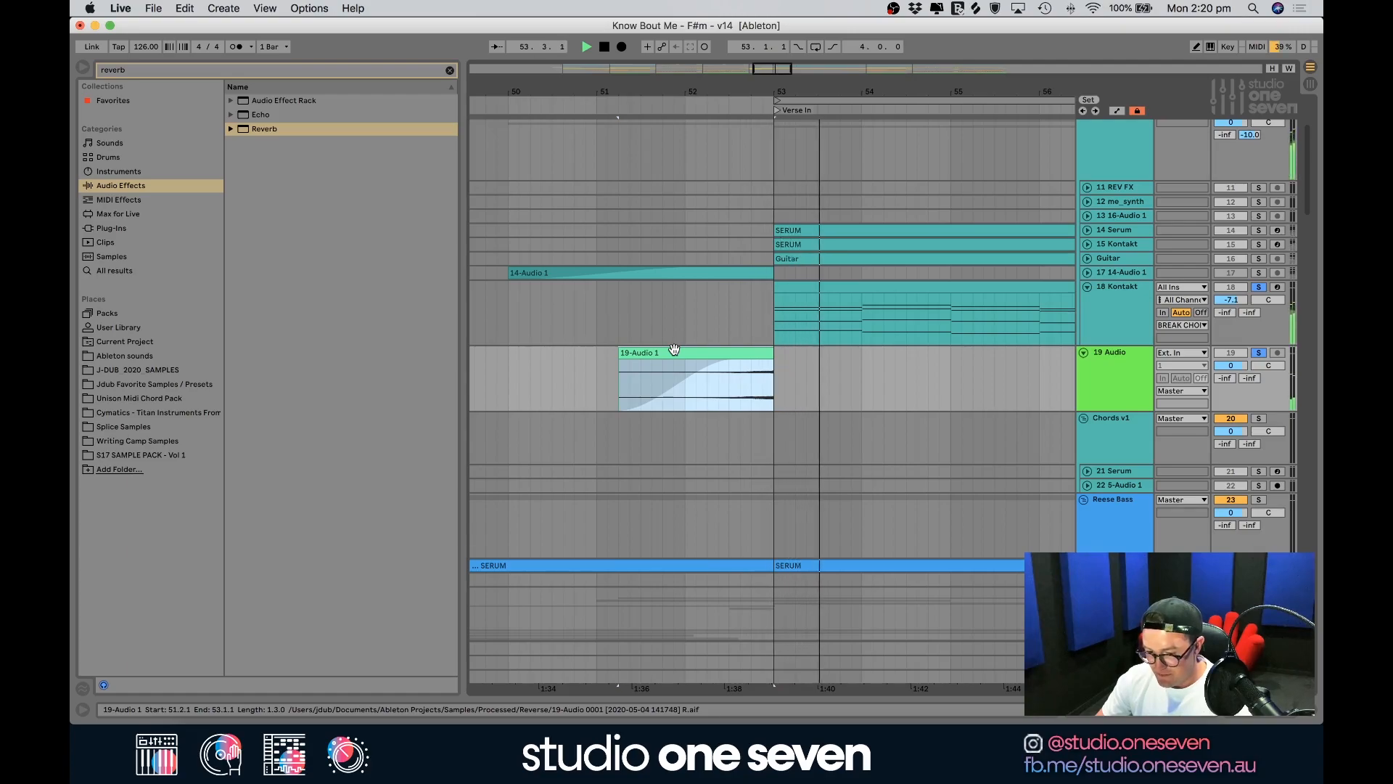
key(space)
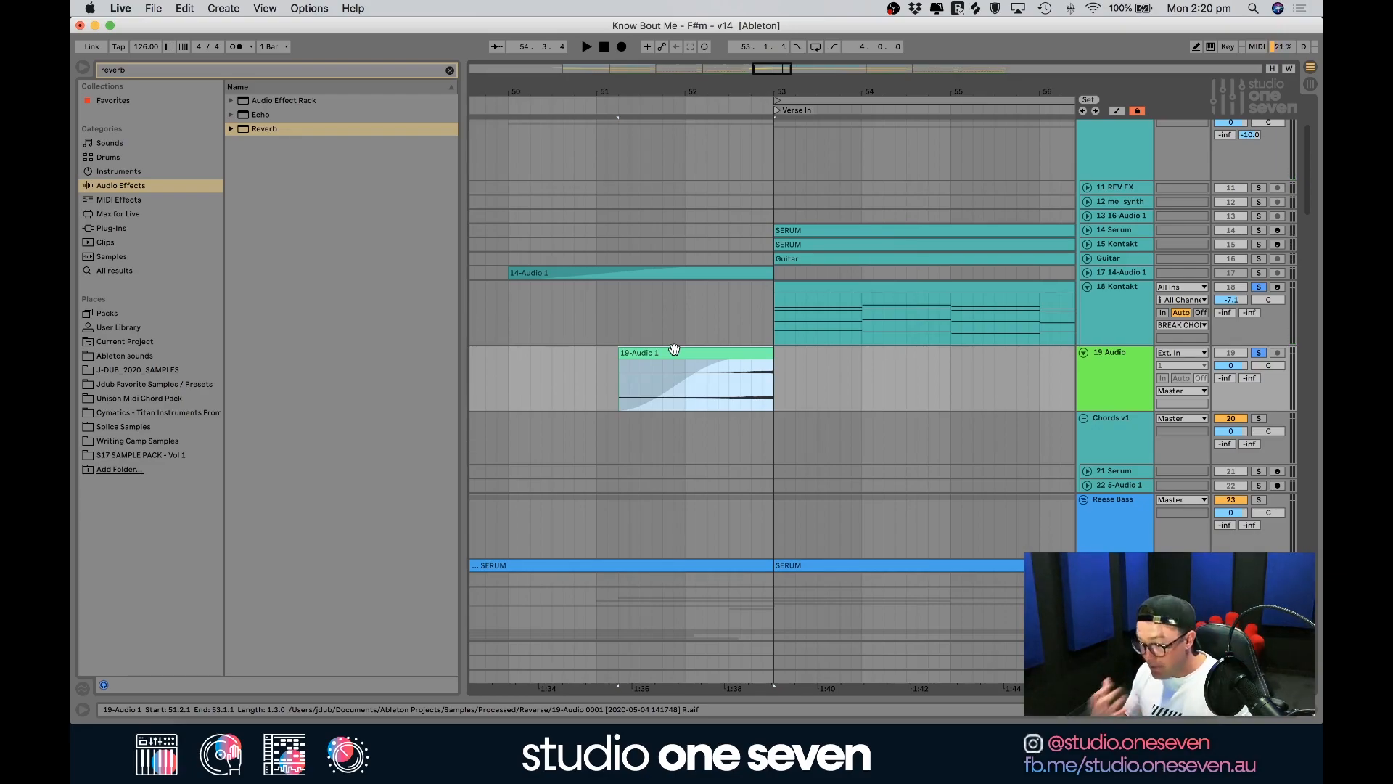
Unfold the 17 14-Audio 1 track and clear all solos so every track can play
click(1087, 273)
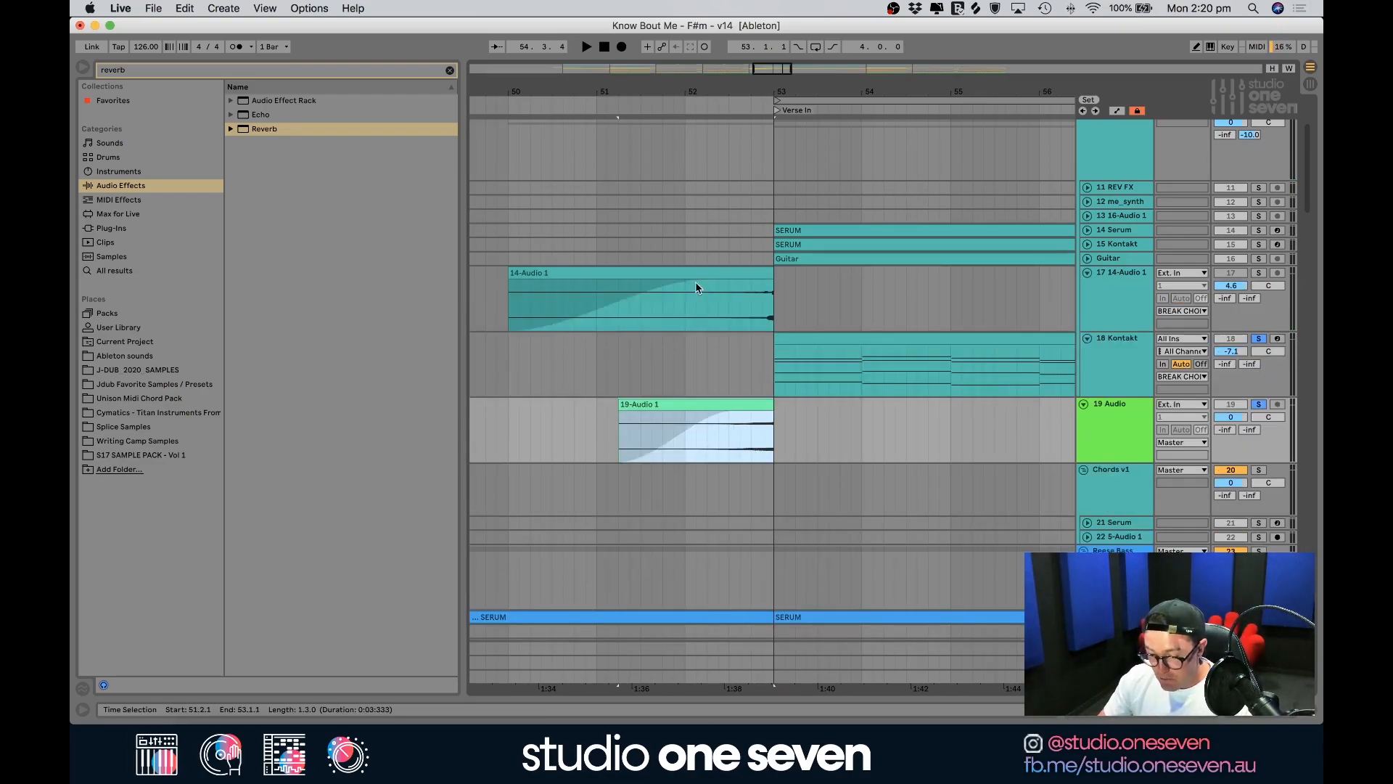
click(1259, 273)
click(1259, 273)
click(1232, 273)
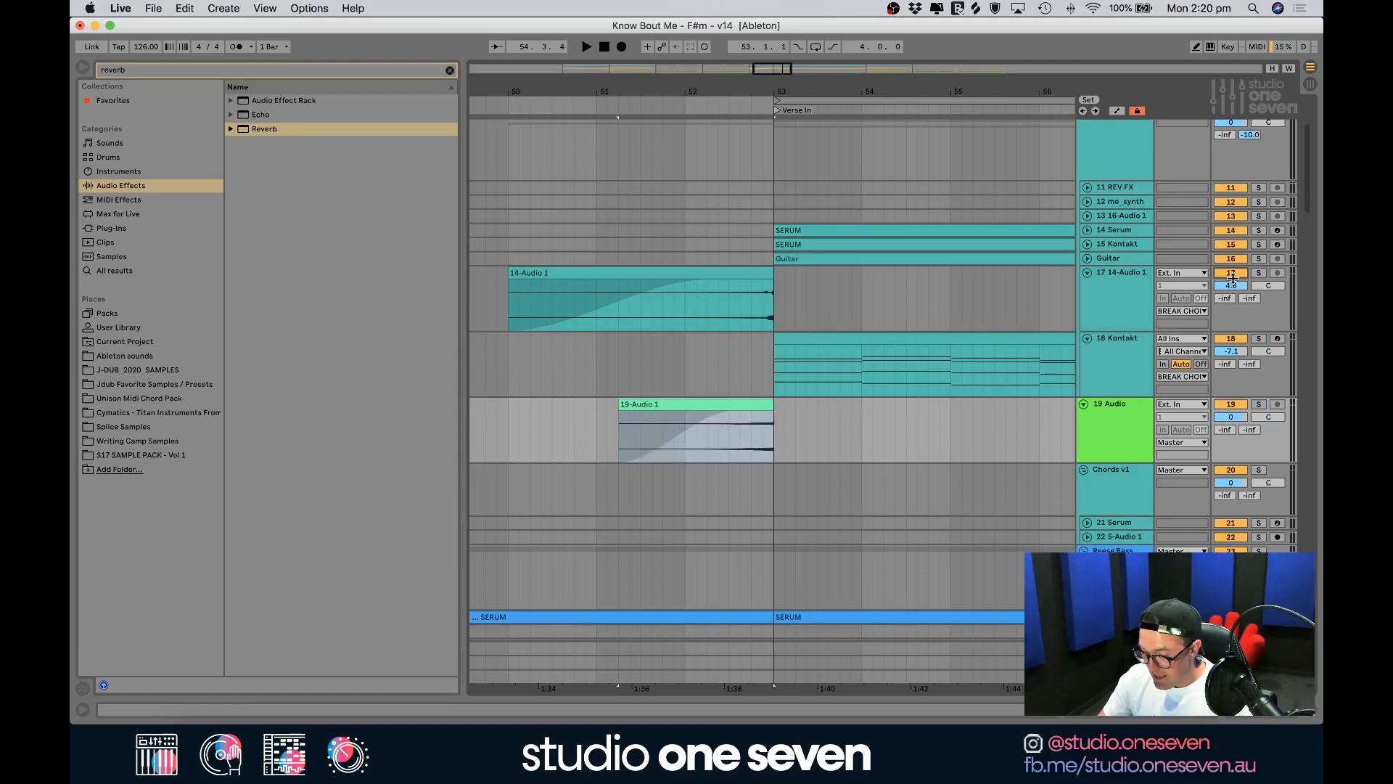
Reactivate the muted transition effect tracks 30 to 34 in the FX group
click(651, 366)
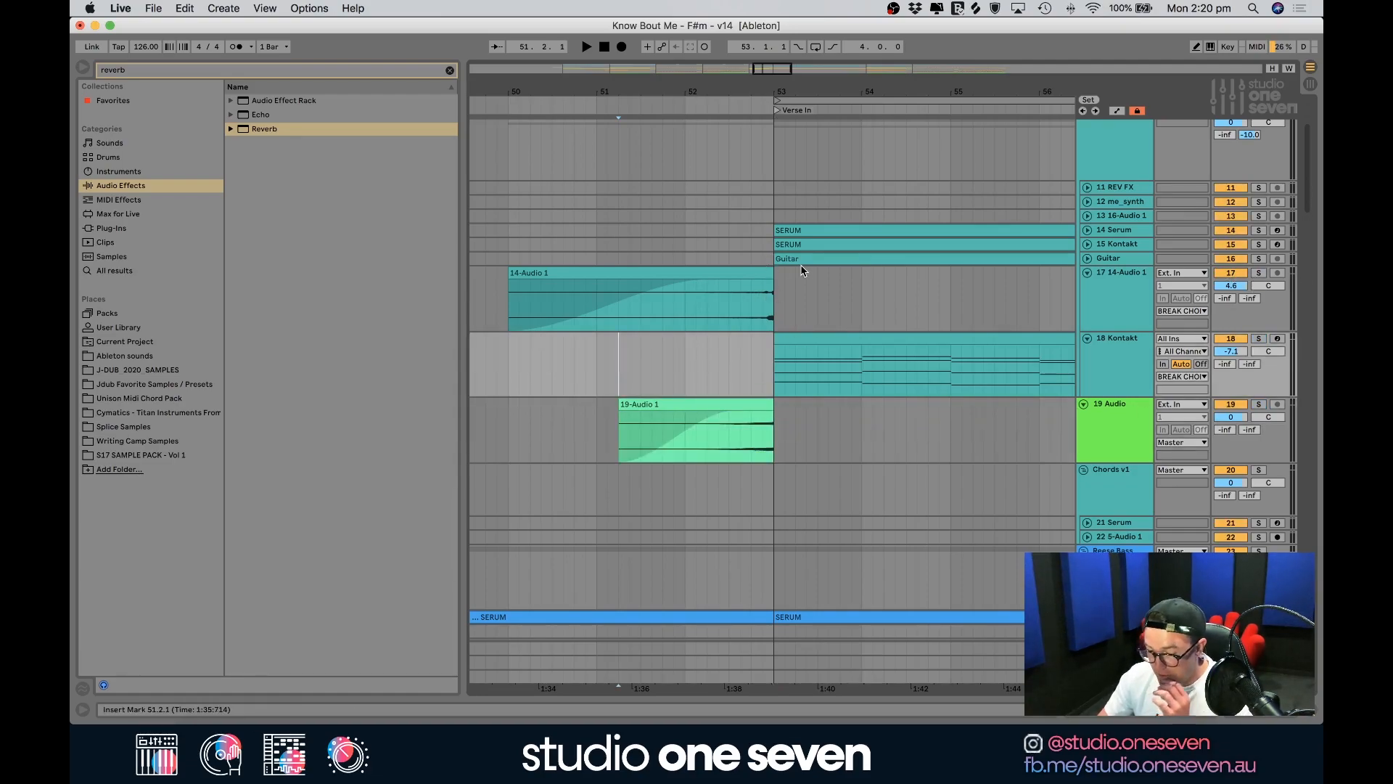
click(708, 374)
click(817, 351)
scroll(817, 352, down, 10)
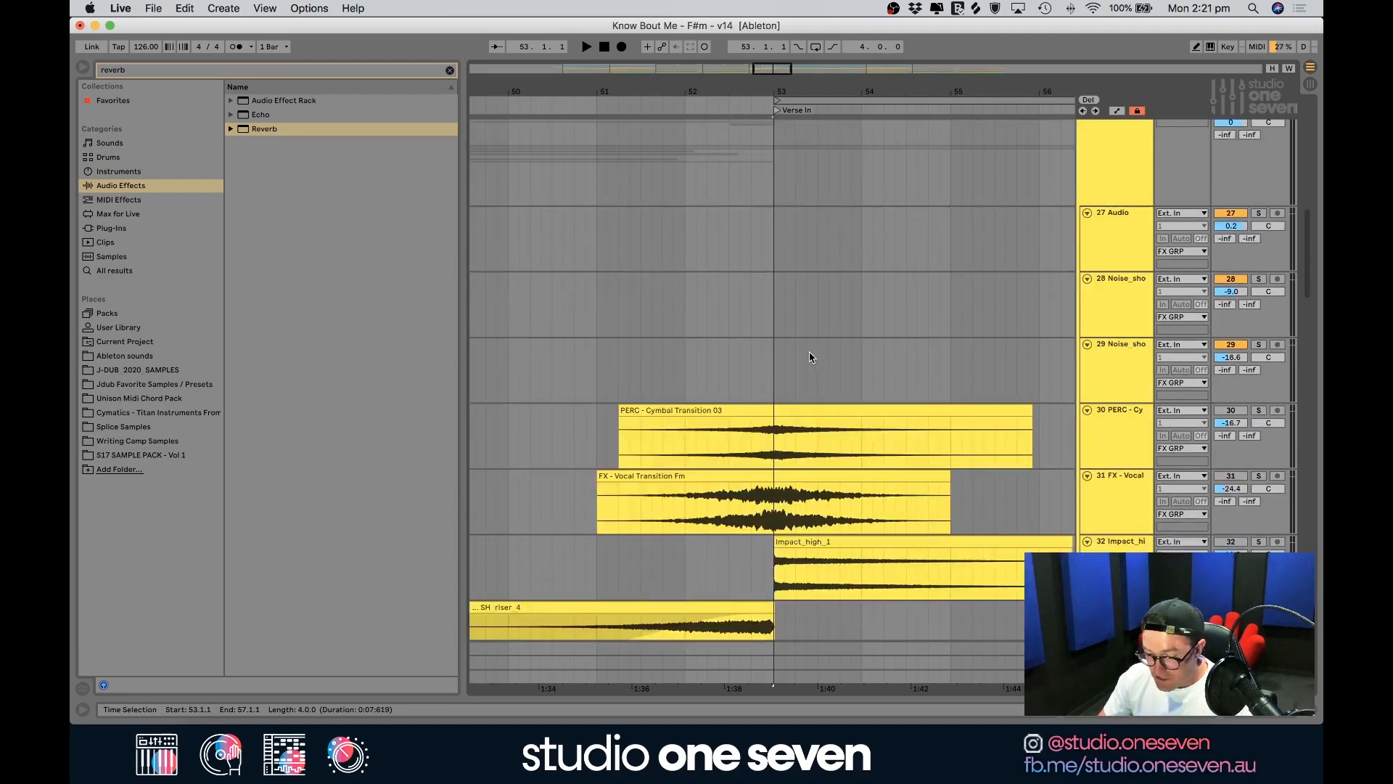
scroll(1142, 237, down, 3)
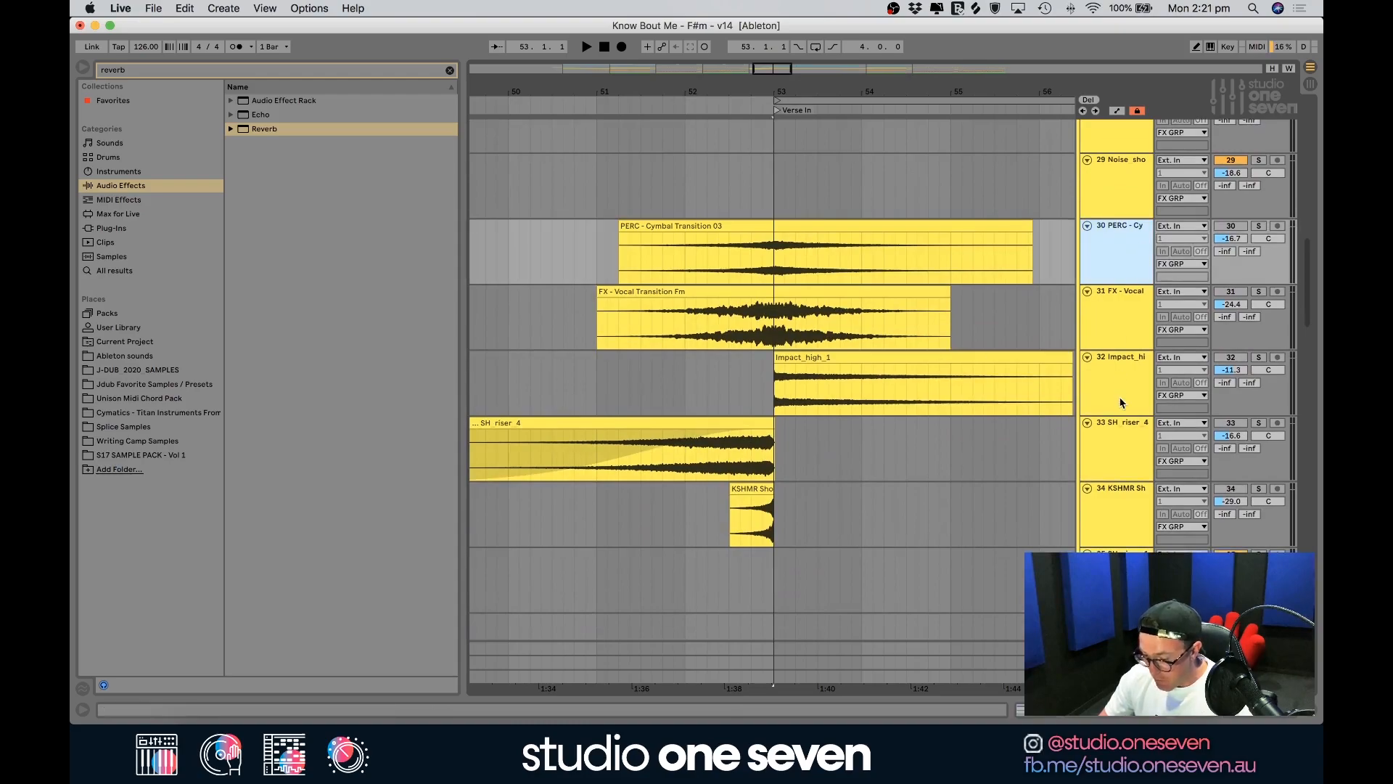
click(1116, 368)
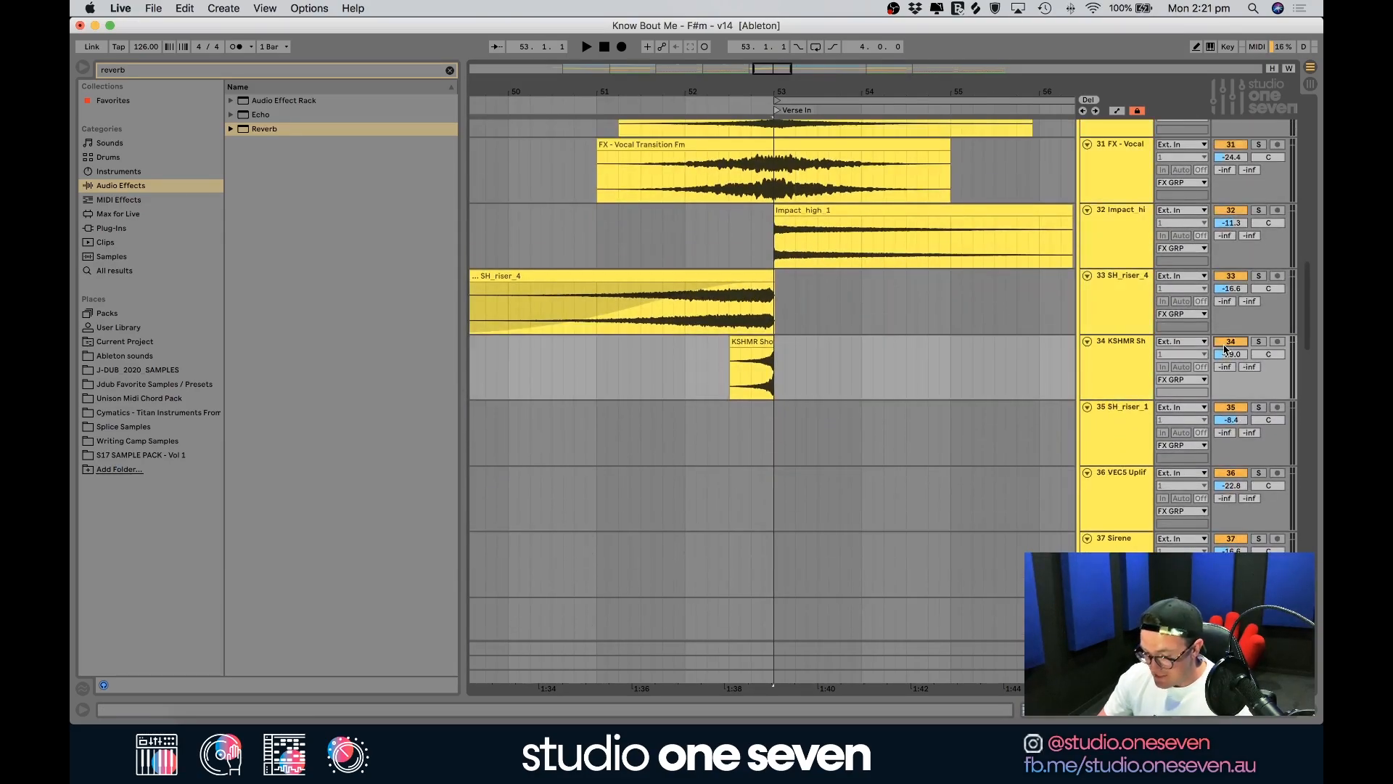
Look over the Impact_high_1, FX - Vocal Transition Fm and PERC - Cymbal Transition 03 clips around the Verse In marker
scroll(895, 357, up, 3)
scroll(897, 376, up, 2)
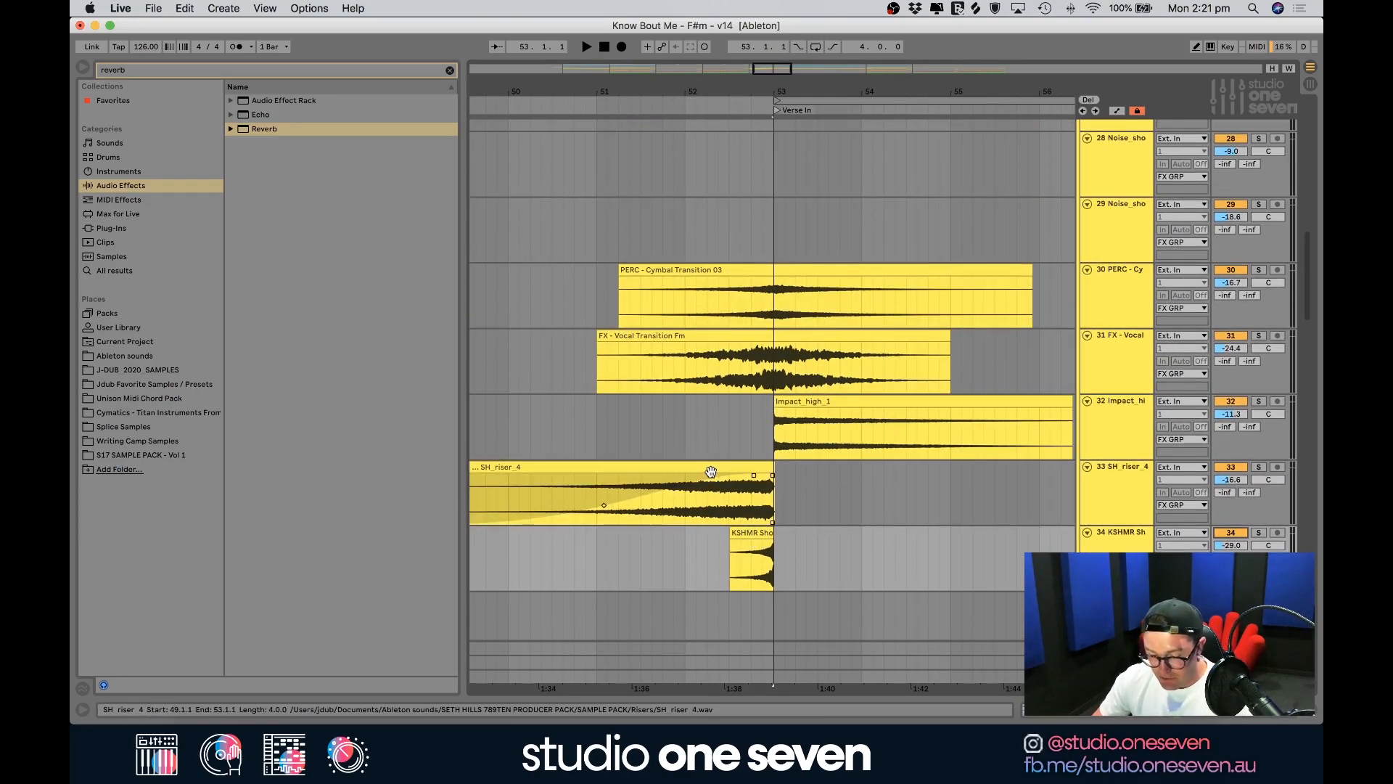
click(830, 400)
click(781, 333)
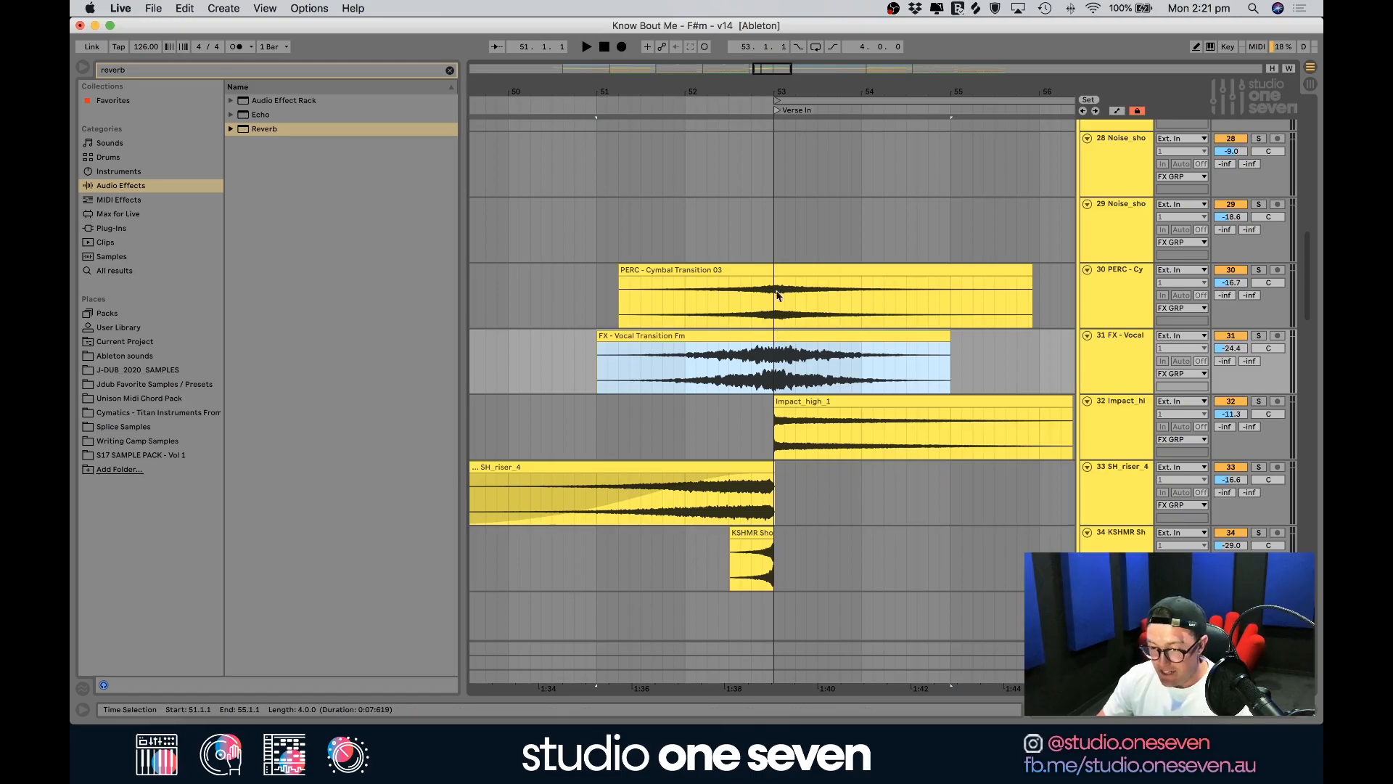
click(760, 268)
scroll(742, 394, up, 15)
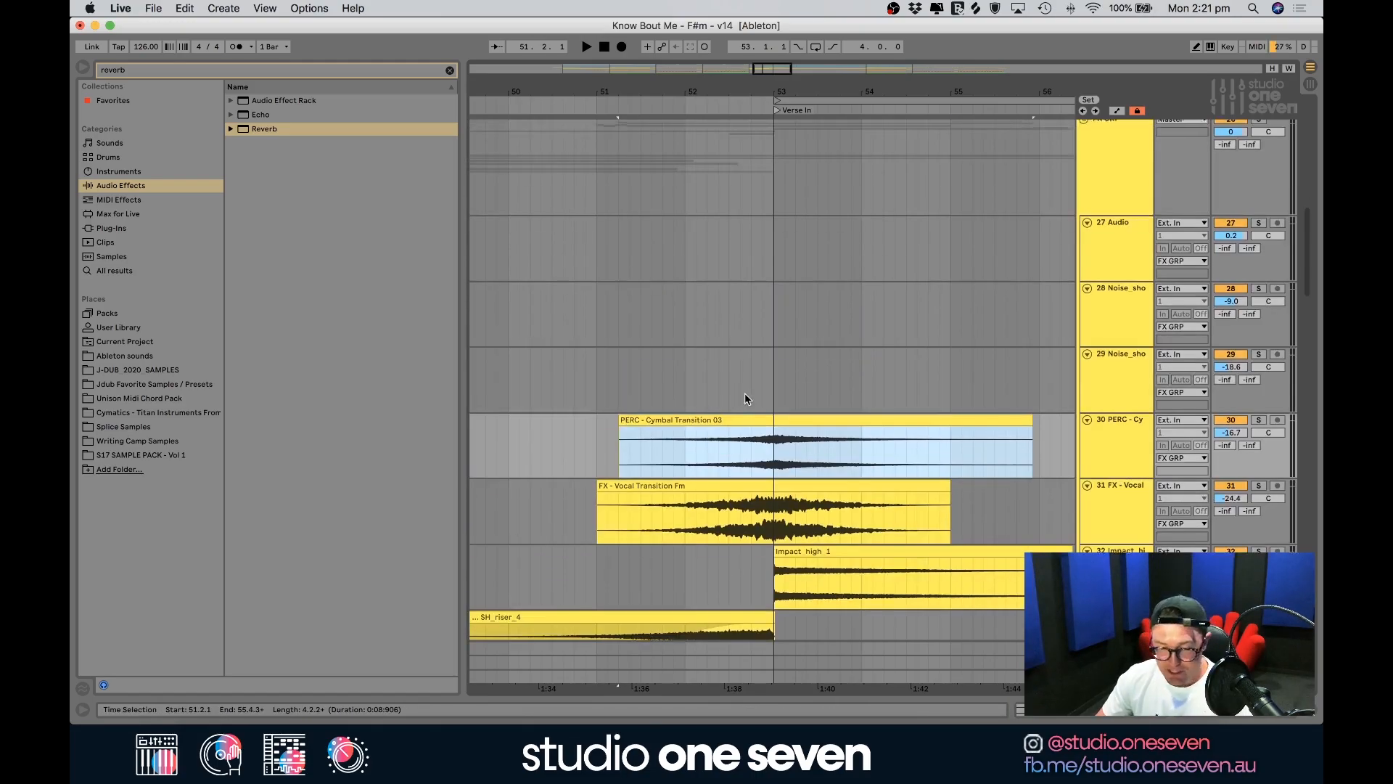
Play the full arrangement from bar 48 to hear the transition into the verse
drag(821, 90, 820, 45)
scroll(702, 325, up, 8)
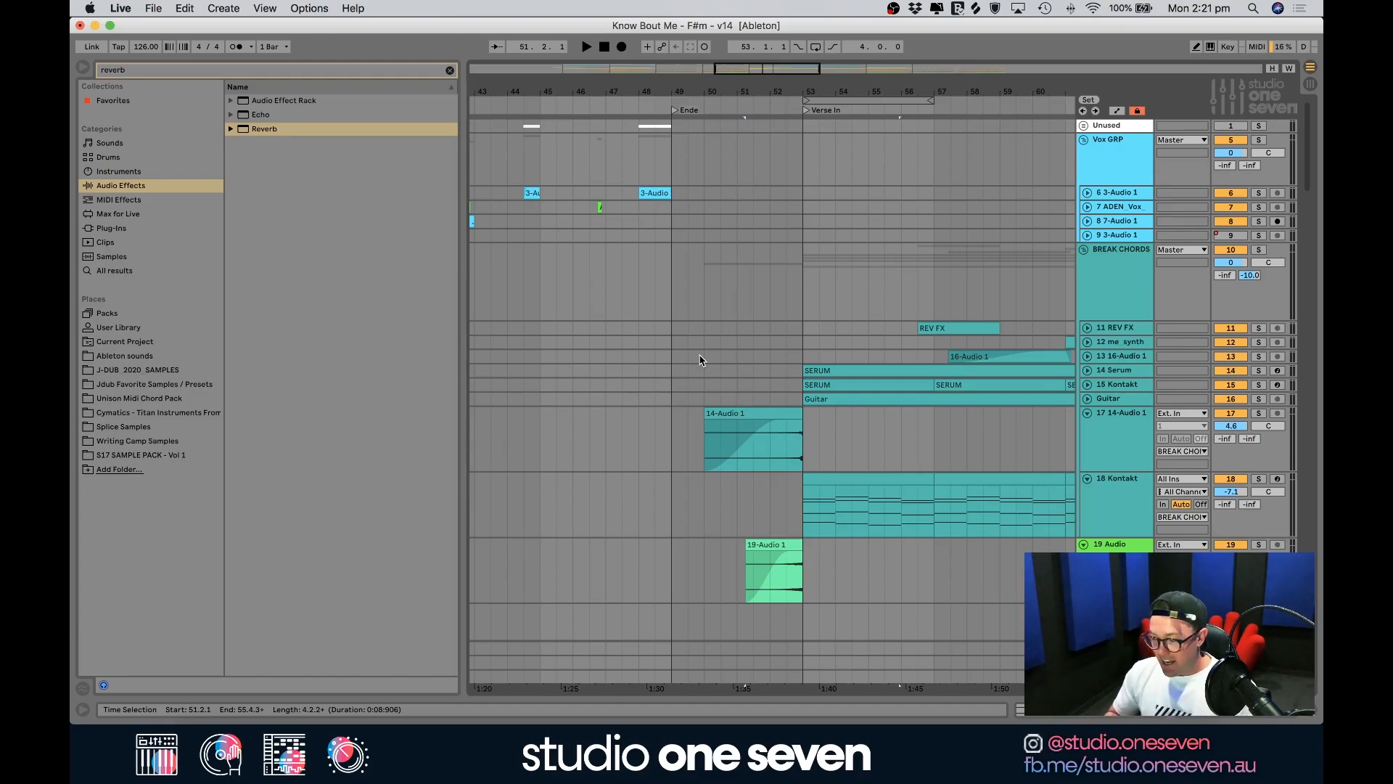
click(633, 299)
key(space)
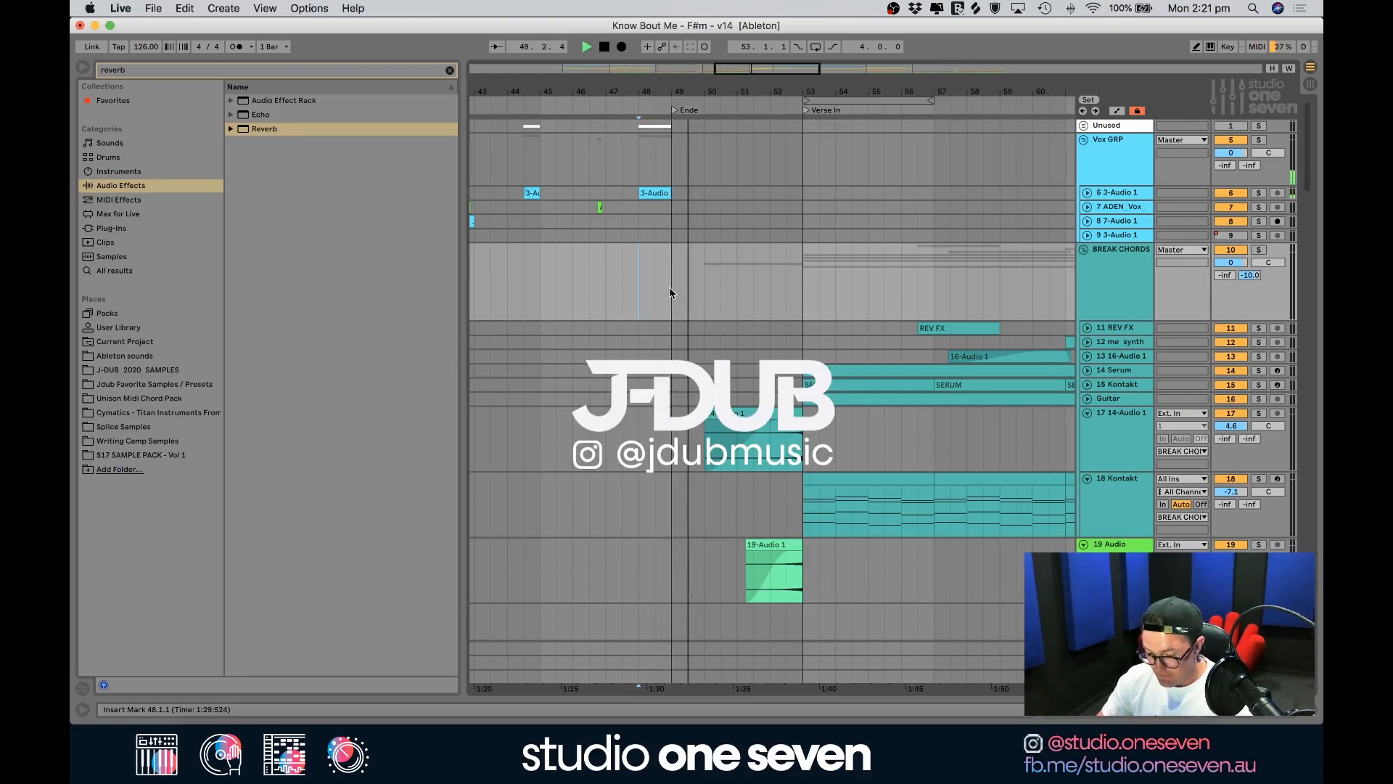
Move the 19 Audio track into the BREAK CHORDS group beneath 18 Kontakt and stop playback
scroll(1099, 451, down, 3)
drag(1121, 501, 1122, 463)
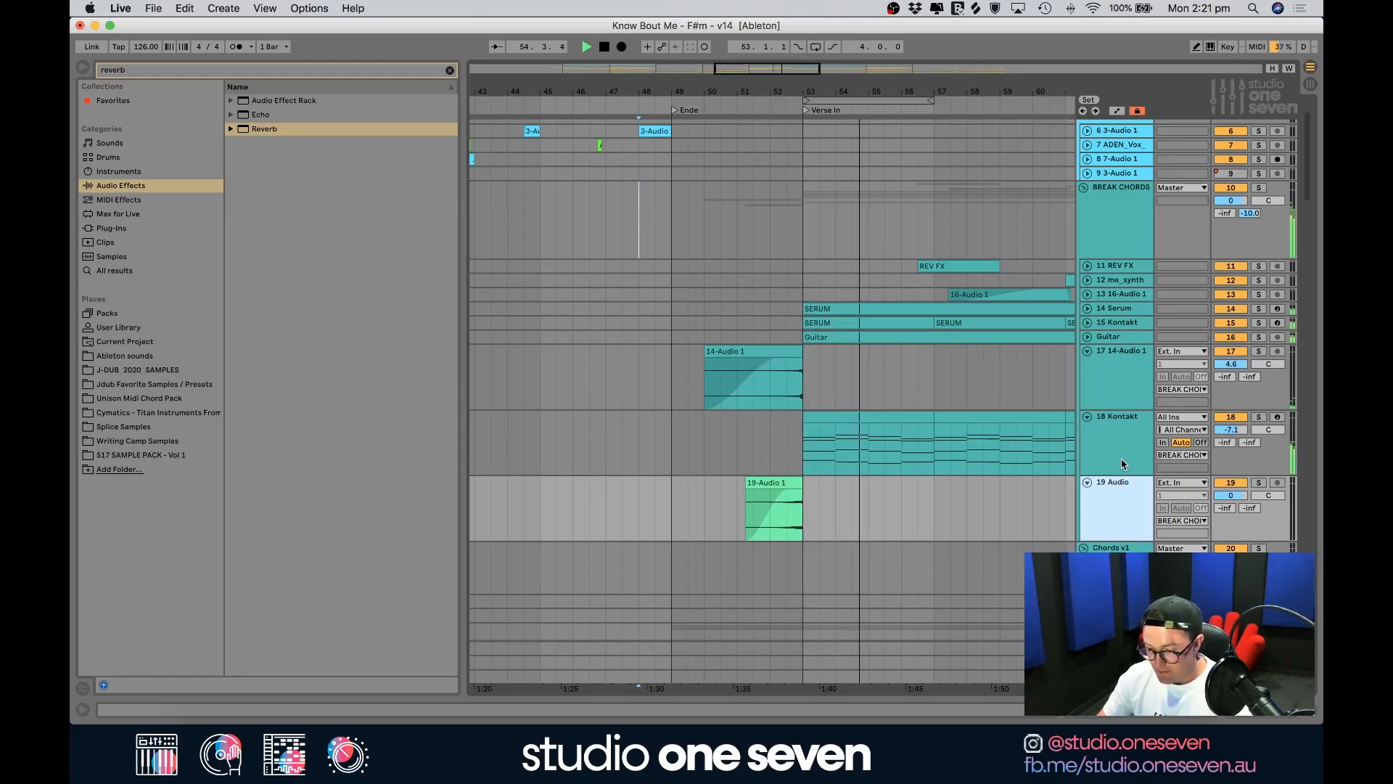
key(space)
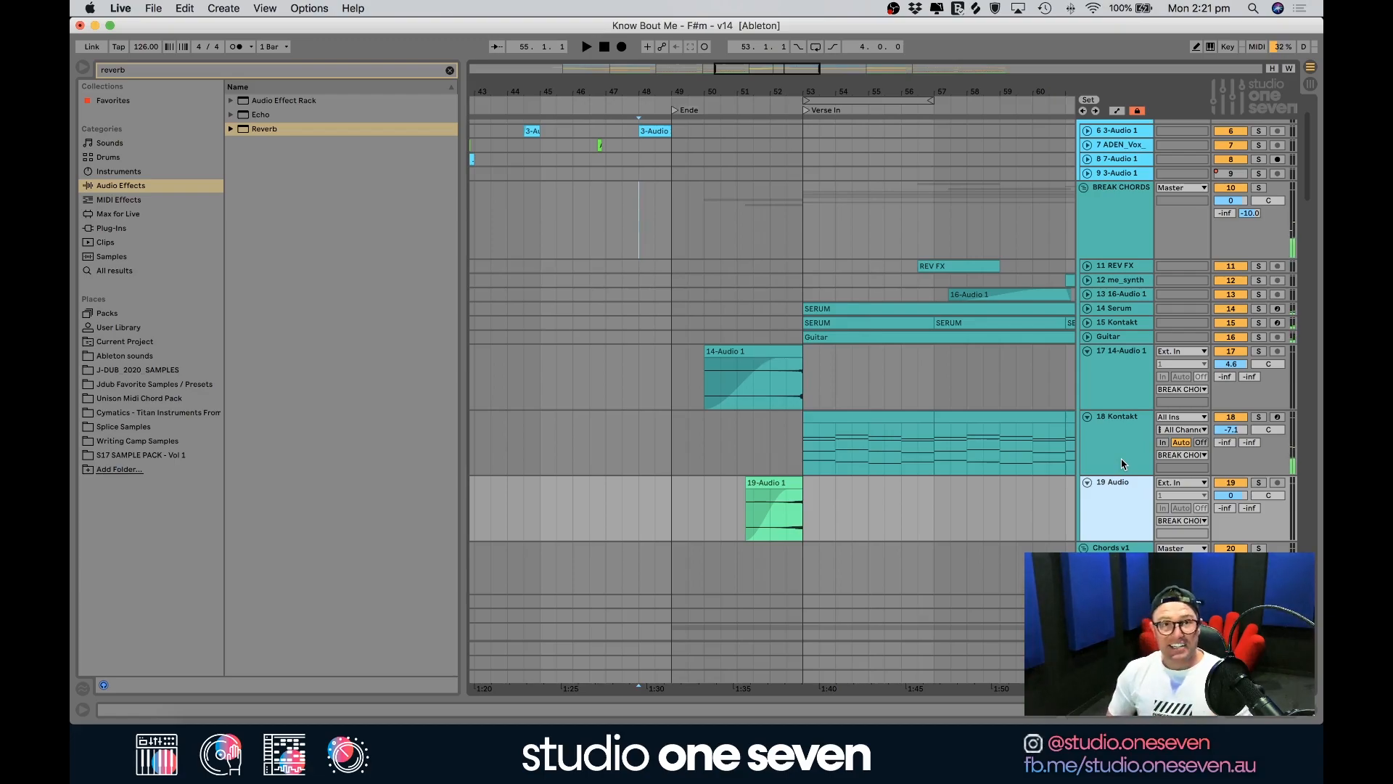